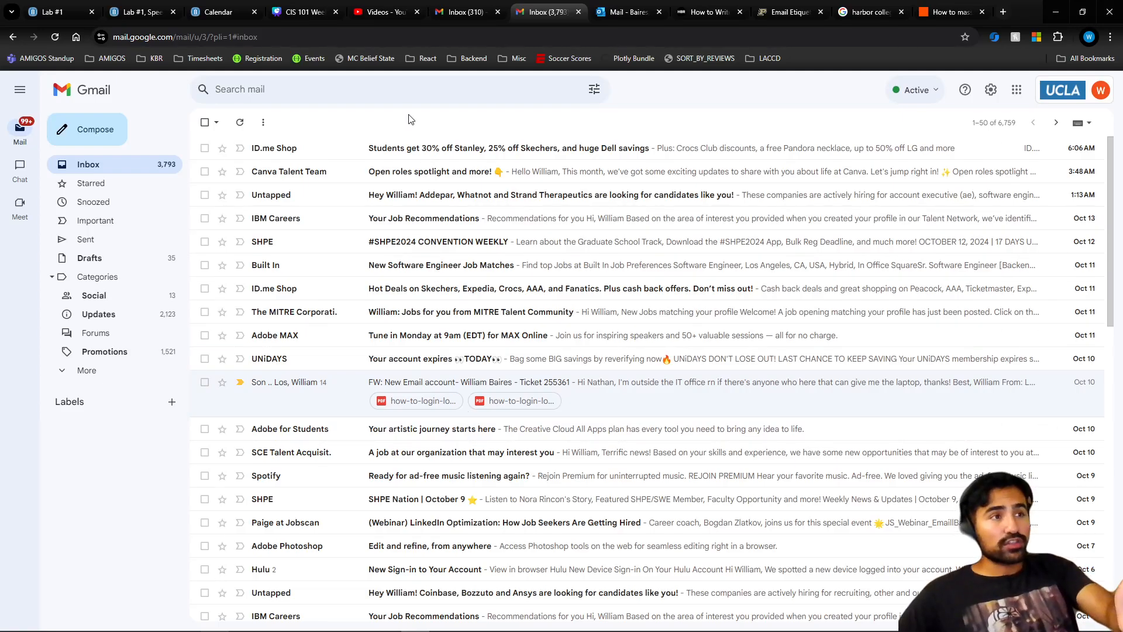
# - Dismiss the search suggestions and scroll down and back up through the inbox
pyautogui.click(354, 91)
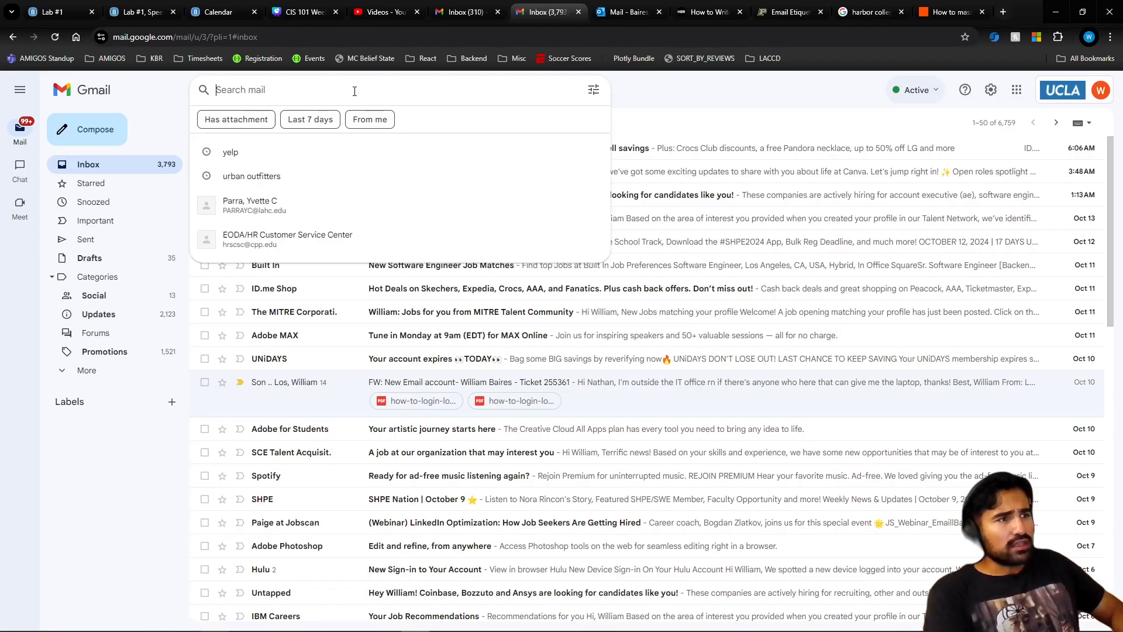
pyautogui.click(121, 516)
pyautogui.scroll(-4, 304, 500)
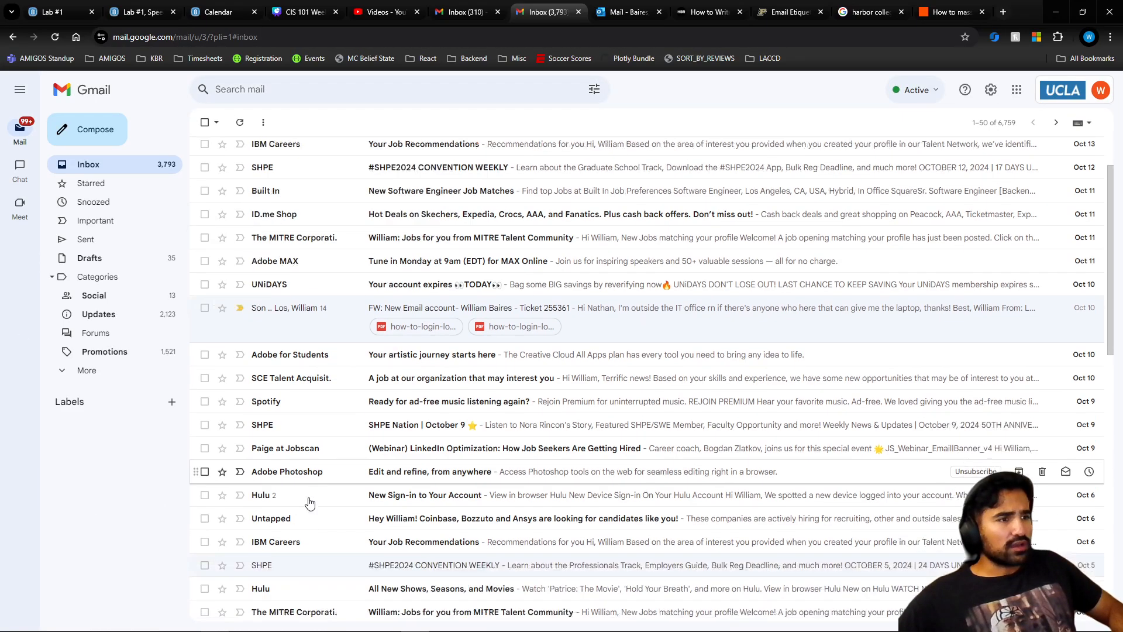
pyautogui.scroll(-7, 316, 496)
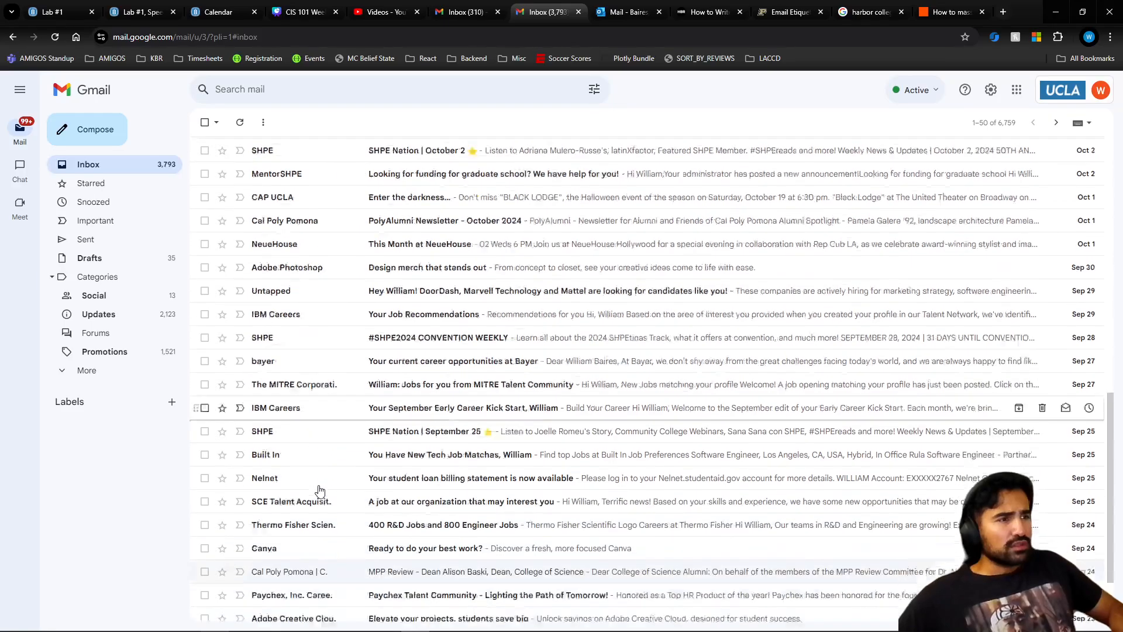
pyautogui.scroll(-1, 320, 488)
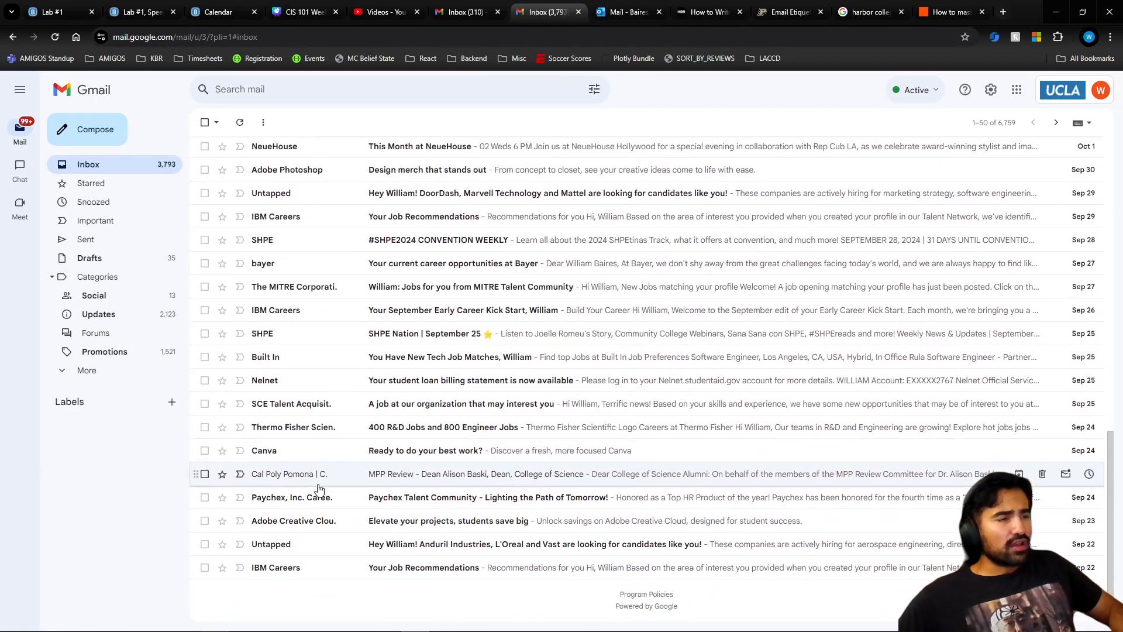
pyautogui.scroll(4, 290, 456)
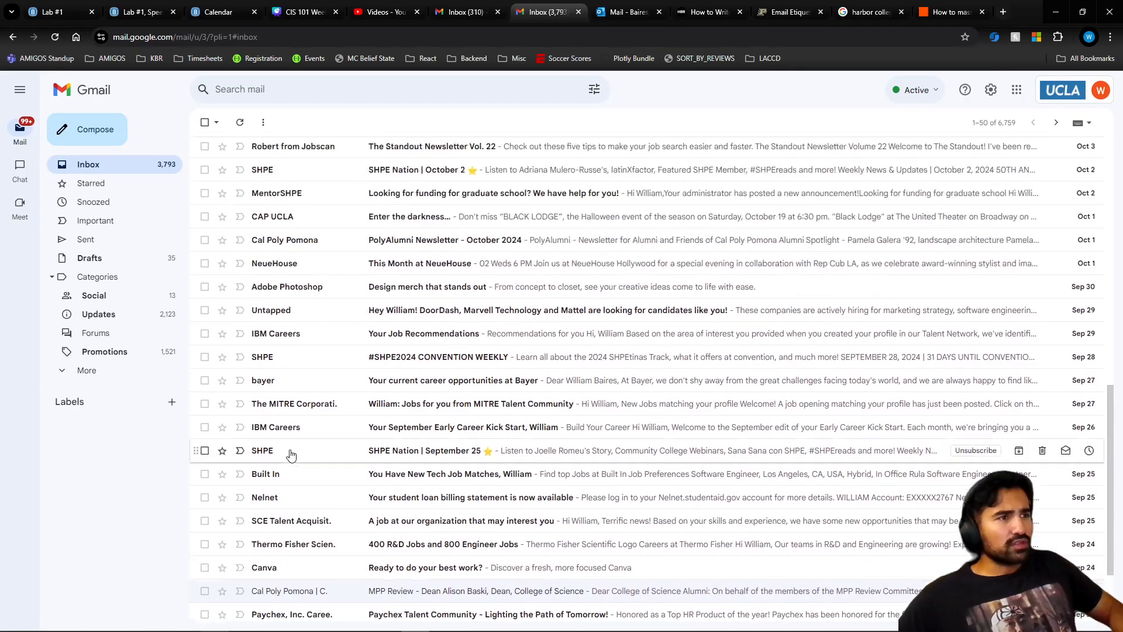
pyautogui.scroll(3, 293, 423)
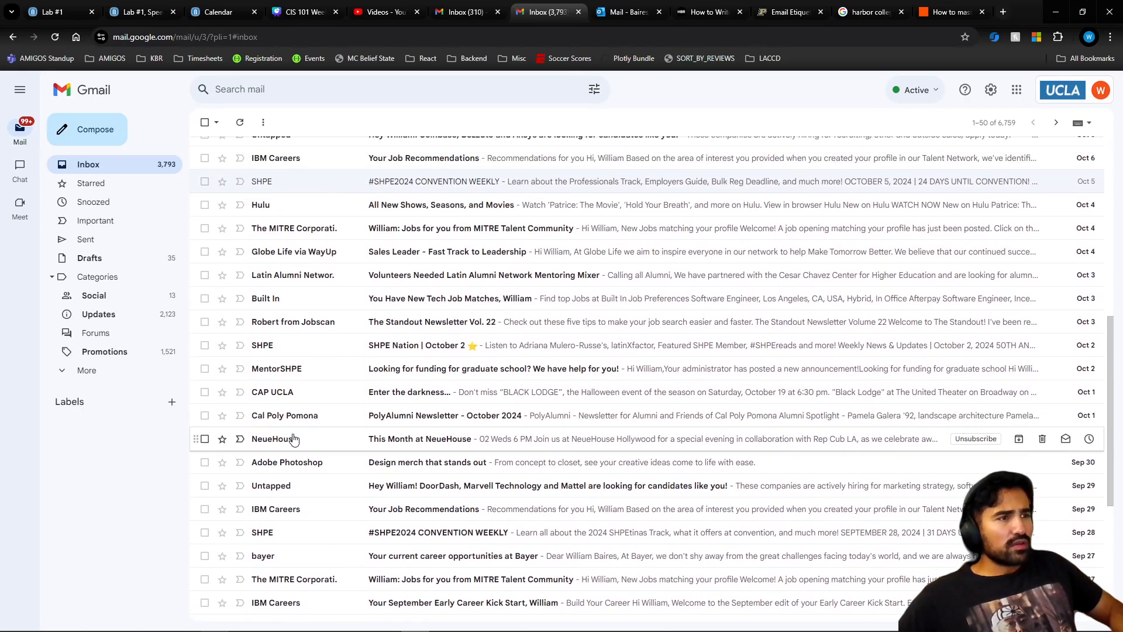
pyautogui.scroll(5, 296, 422)
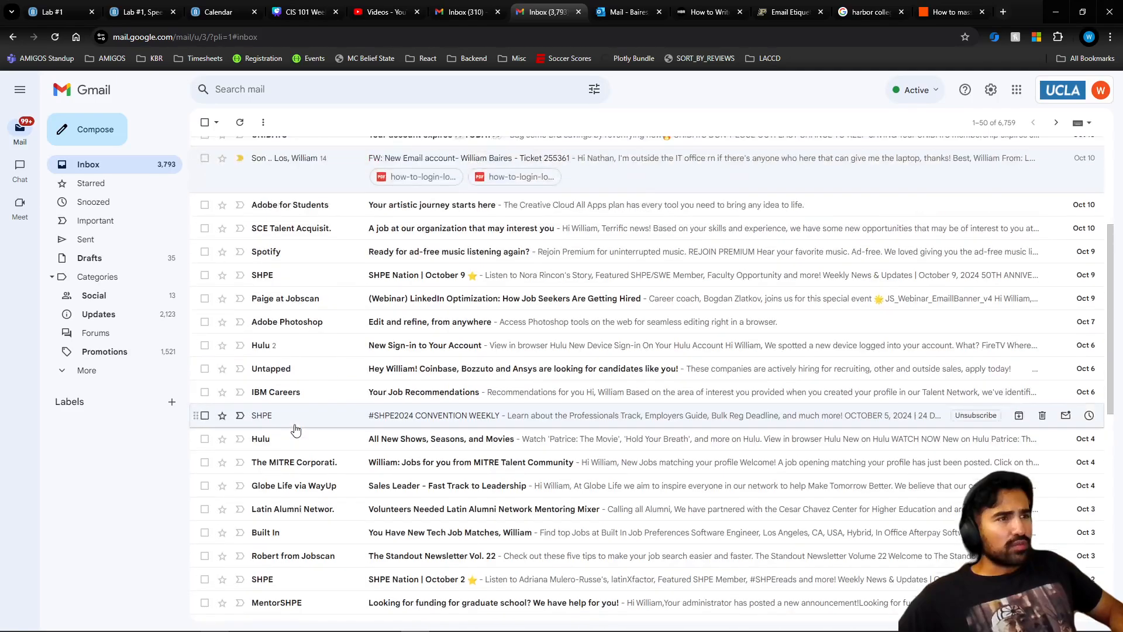
pyautogui.scroll(2, 296, 420)
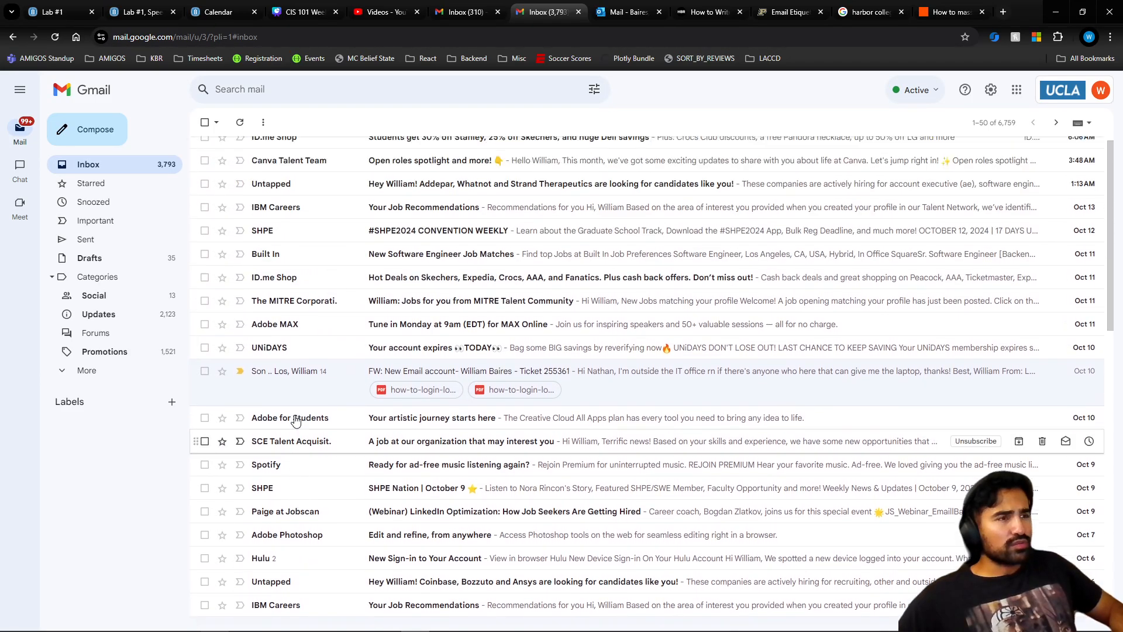
# - Search the mail for 'ibm' and scroll through the matching conversations
pyautogui.click(311, 89)
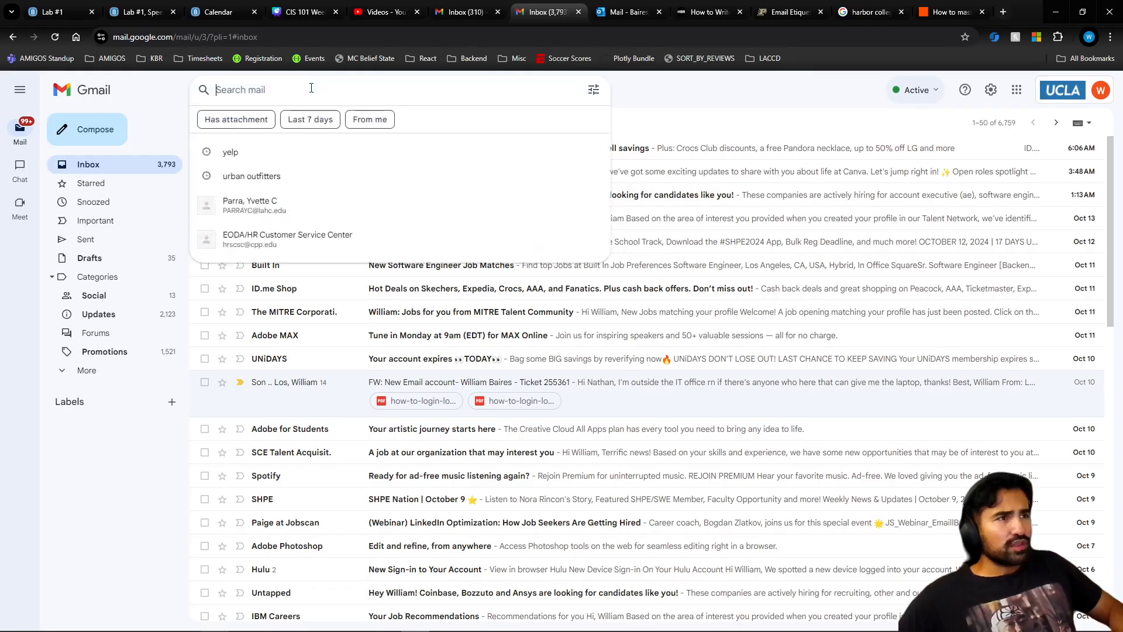
pyautogui.write('ibm')
pyautogui.press('Return')
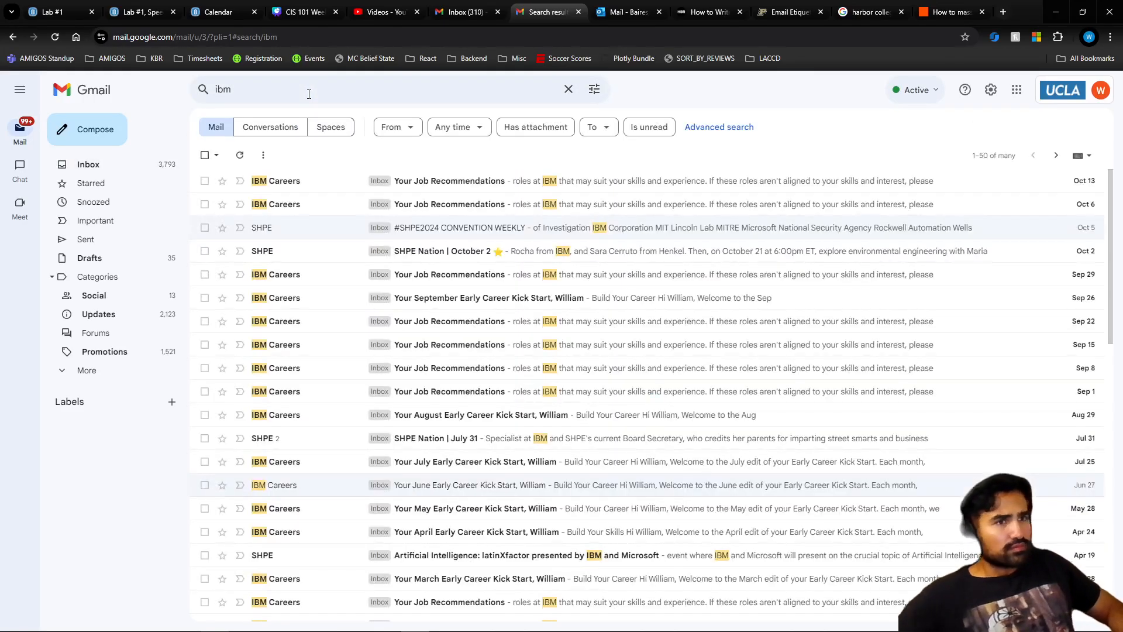
pyautogui.scroll(-3, 293, 328)
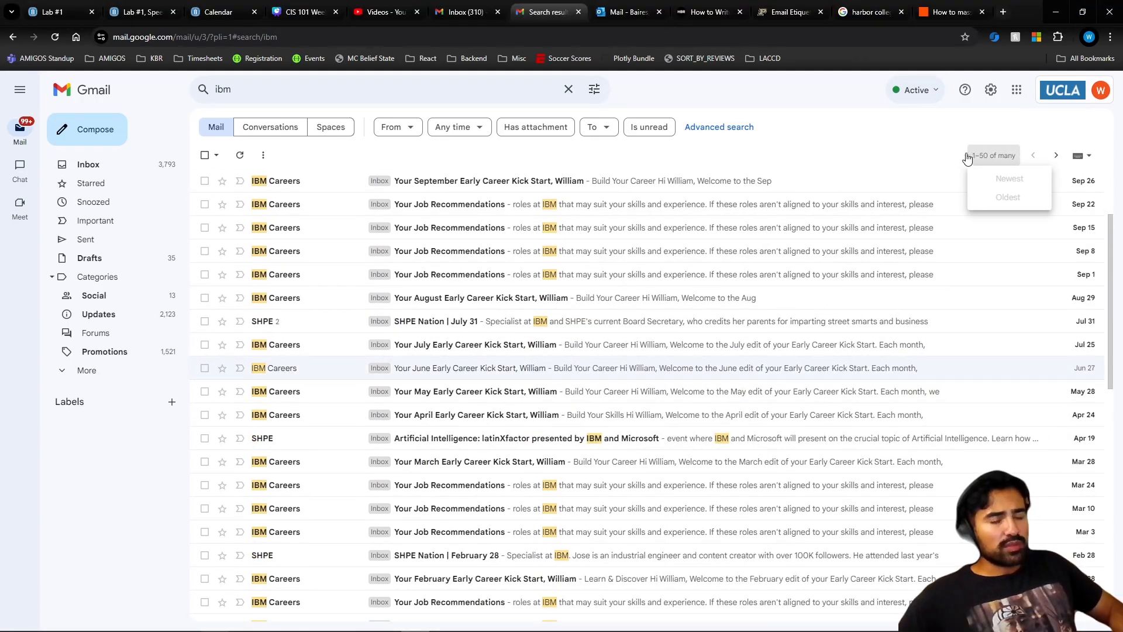
pyautogui.scroll(-5, 495, 360)
pyautogui.scroll(7, 494, 360)
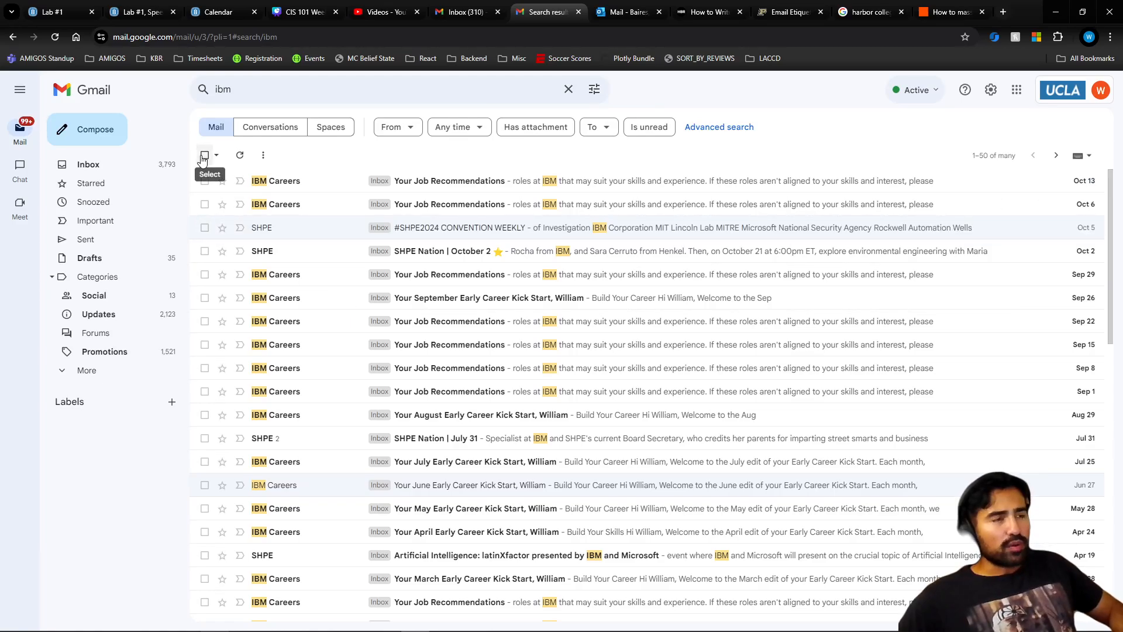
pyautogui.click(245, 87)
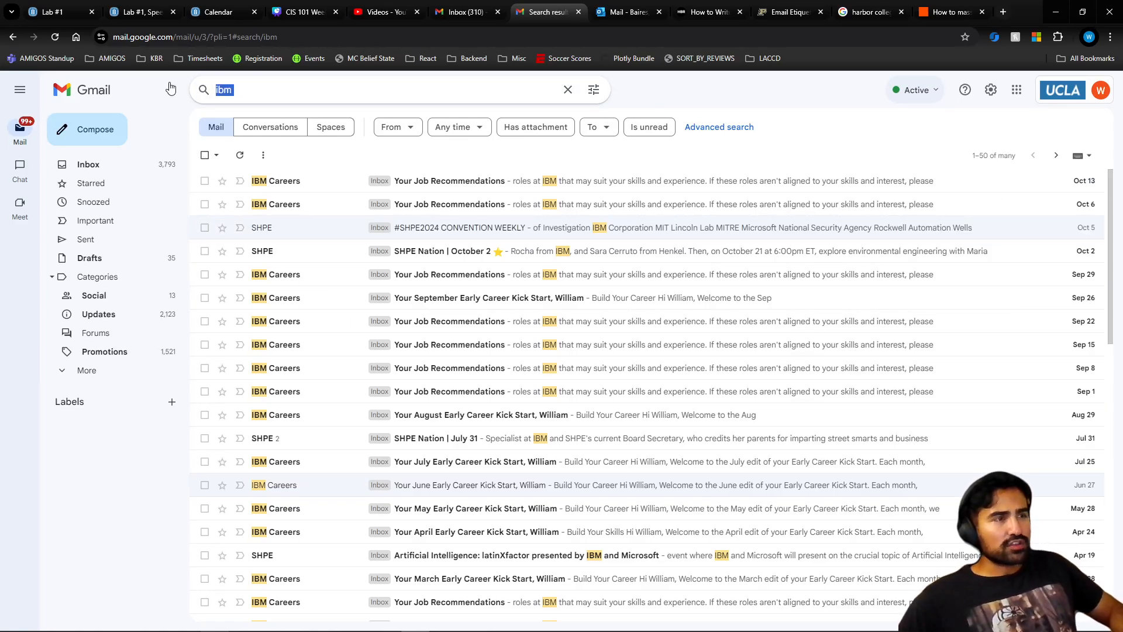
pyautogui.moveTo(244, 92); pyautogui.dragTo(214, 97)
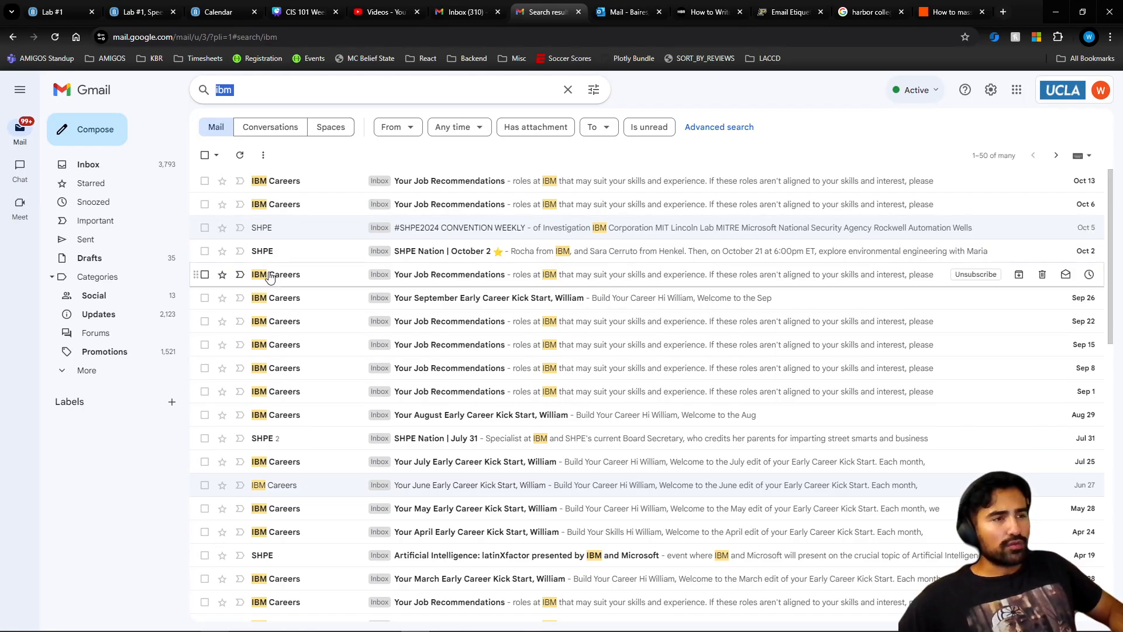
# - Select all 50 listed conversations, then extend the selection to every 'ibm' match
pyautogui.click(205, 182)
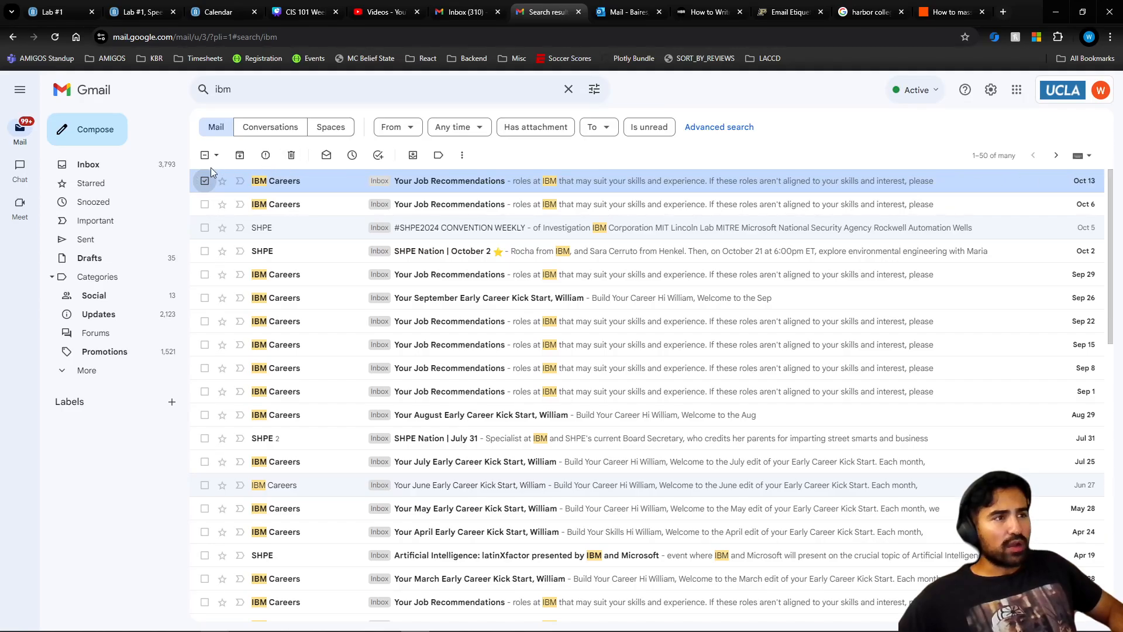
pyautogui.click(205, 155)
pyautogui.click(206, 155)
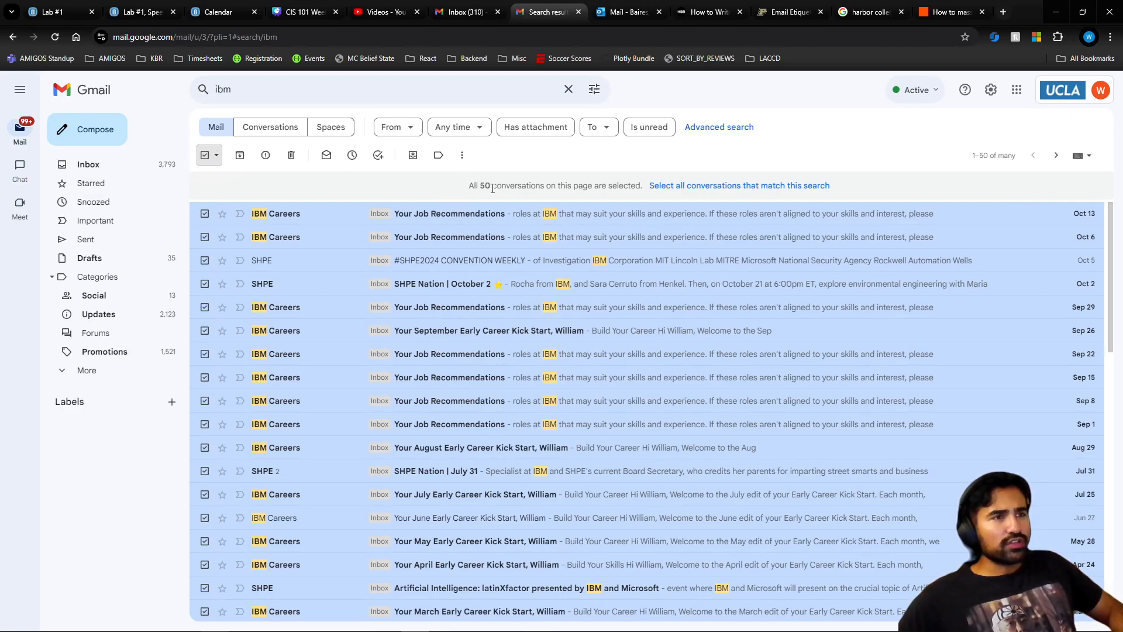
pyautogui.moveTo(478, 190); pyautogui.dragTo(646, 198)
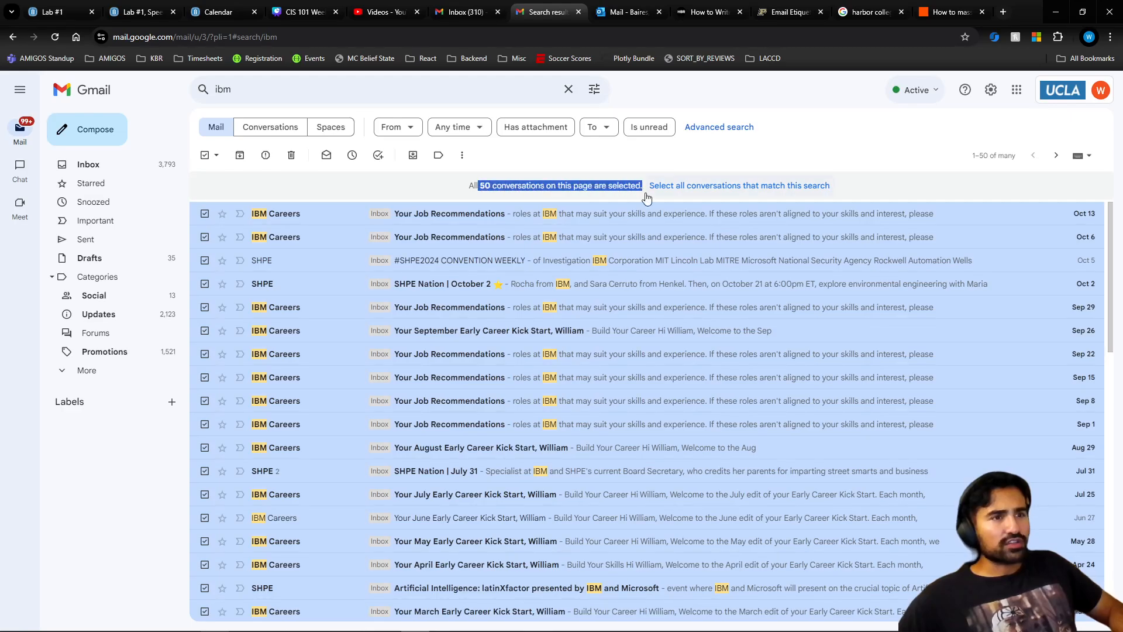
pyautogui.click(723, 187)
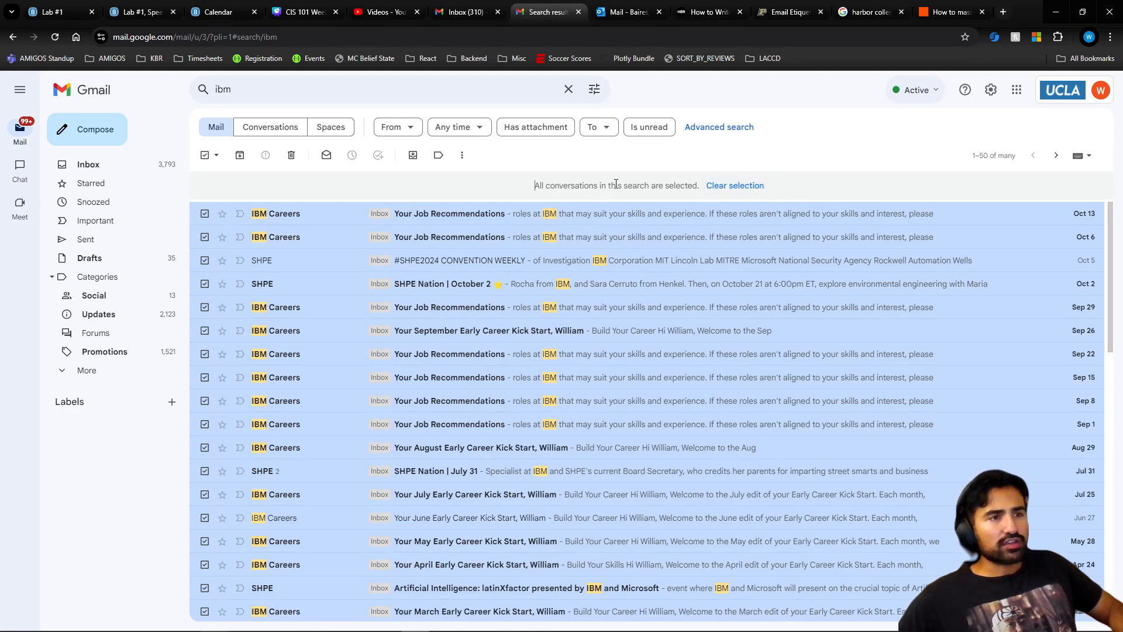
pyautogui.scroll(-15, 497, 319)
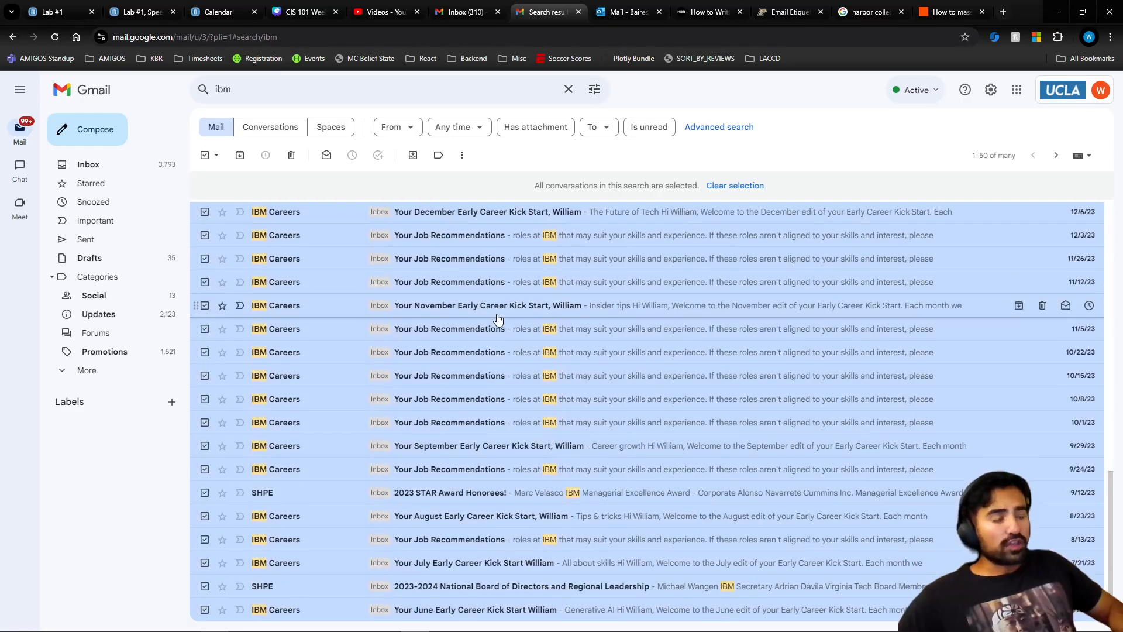
pyautogui.scroll(15, 498, 318)
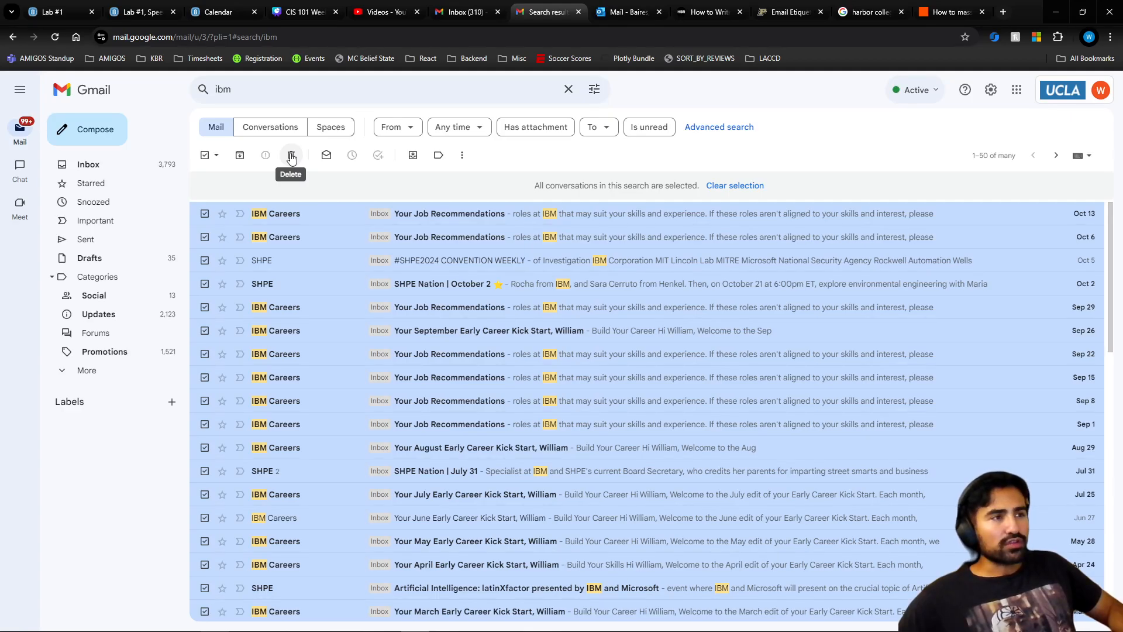
# - Delete all selected IBM conversations, confirming the bulk action with OK
pyautogui.click(291, 156)
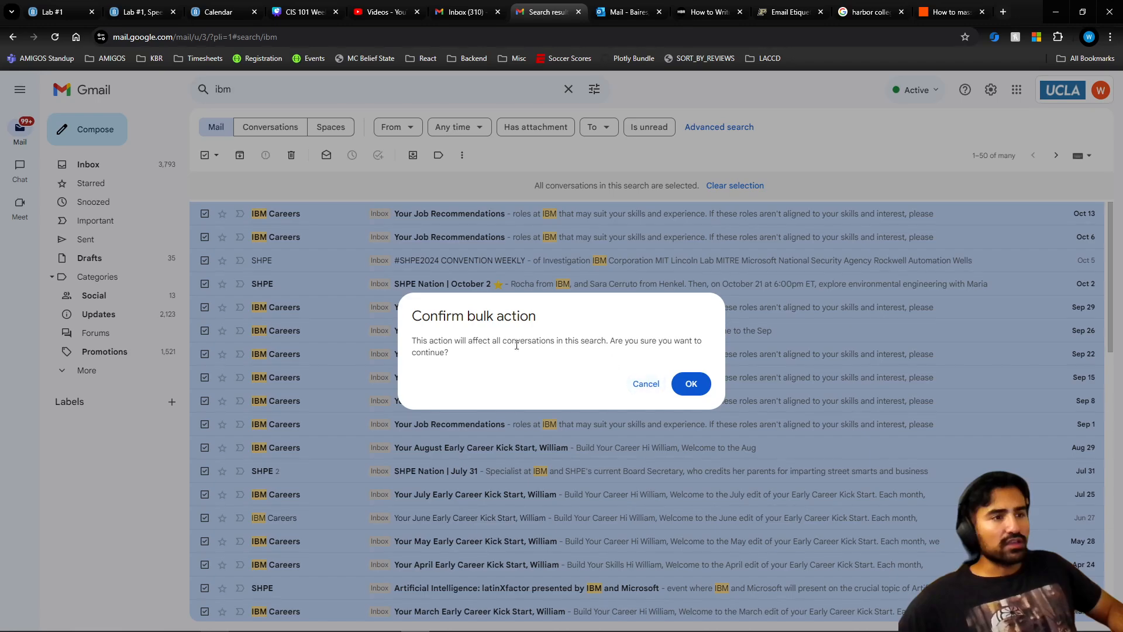
pyautogui.moveTo(463, 353); pyautogui.dragTo(408, 312)
pyautogui.click(479, 338)
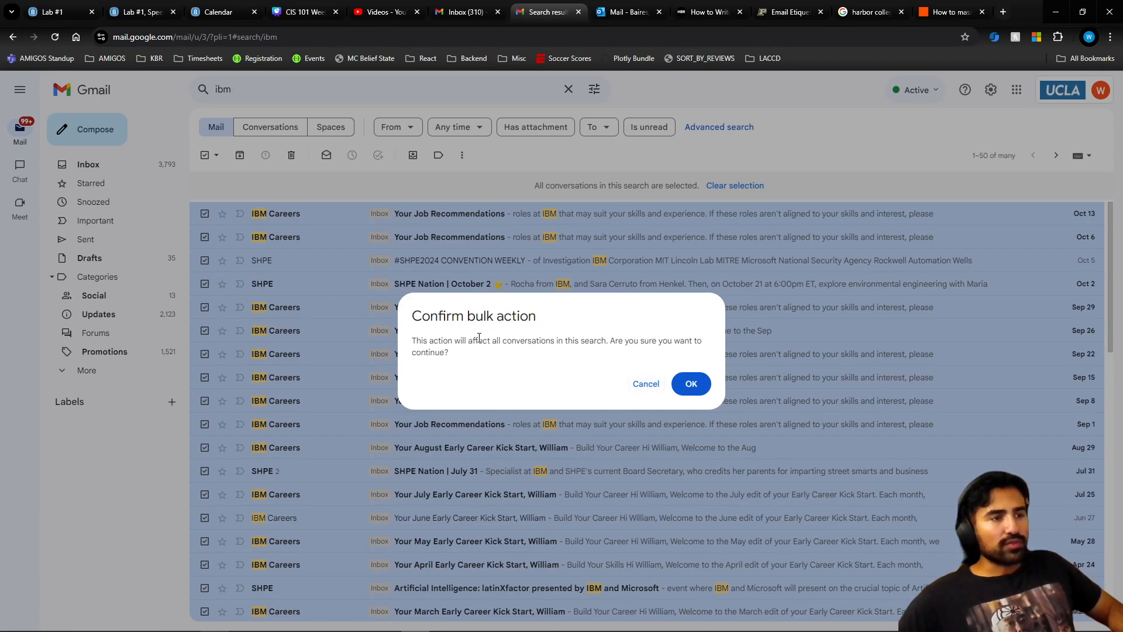
pyautogui.click(691, 384)
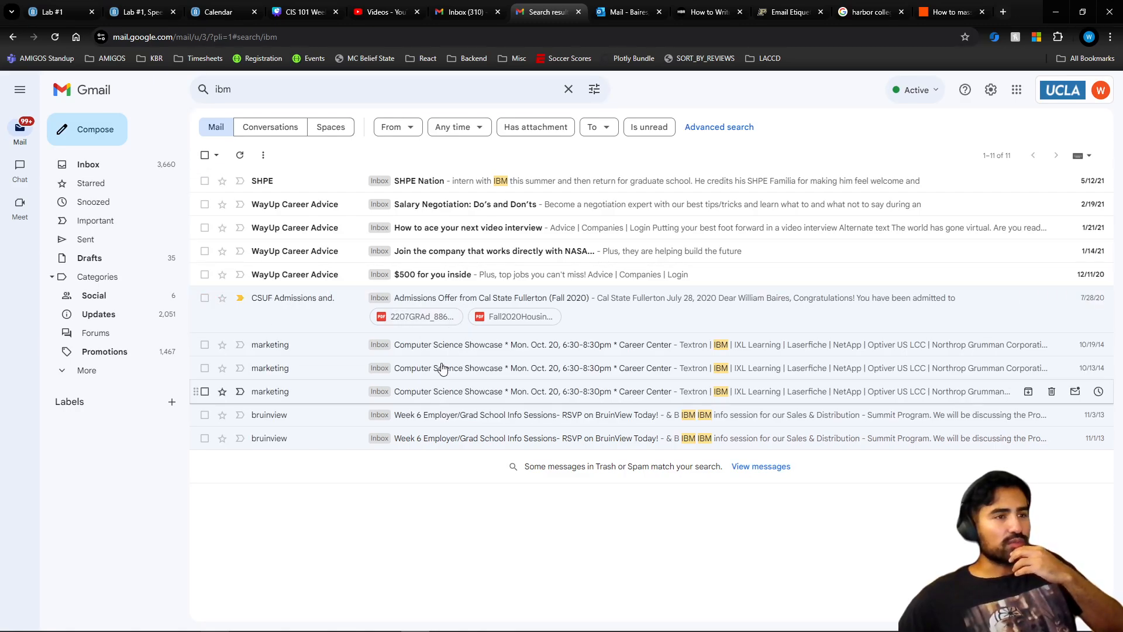
# - Switch to the other Gmail inbox and start a new message
pyautogui.click(450, 13)
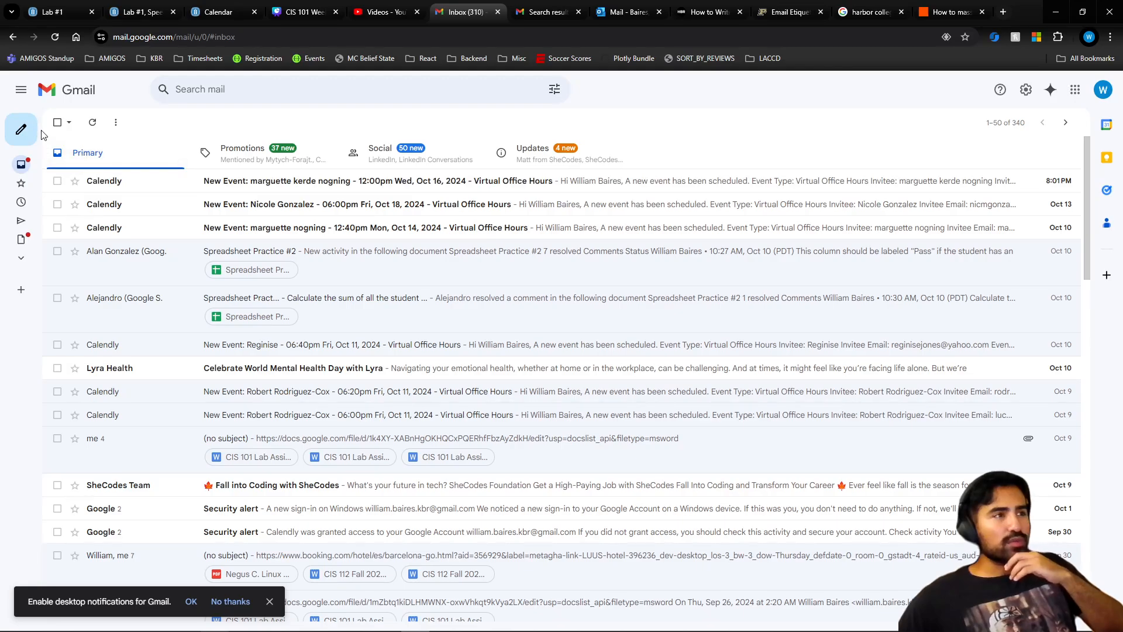
pyautogui.moveTo(42, 133)
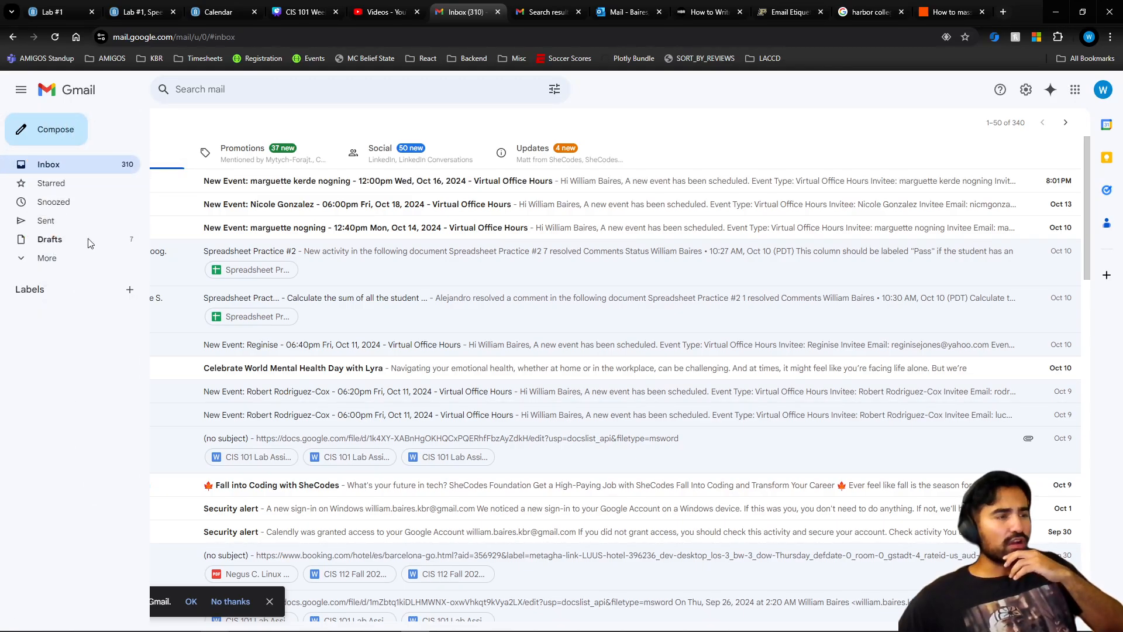
pyautogui.click(35, 138)
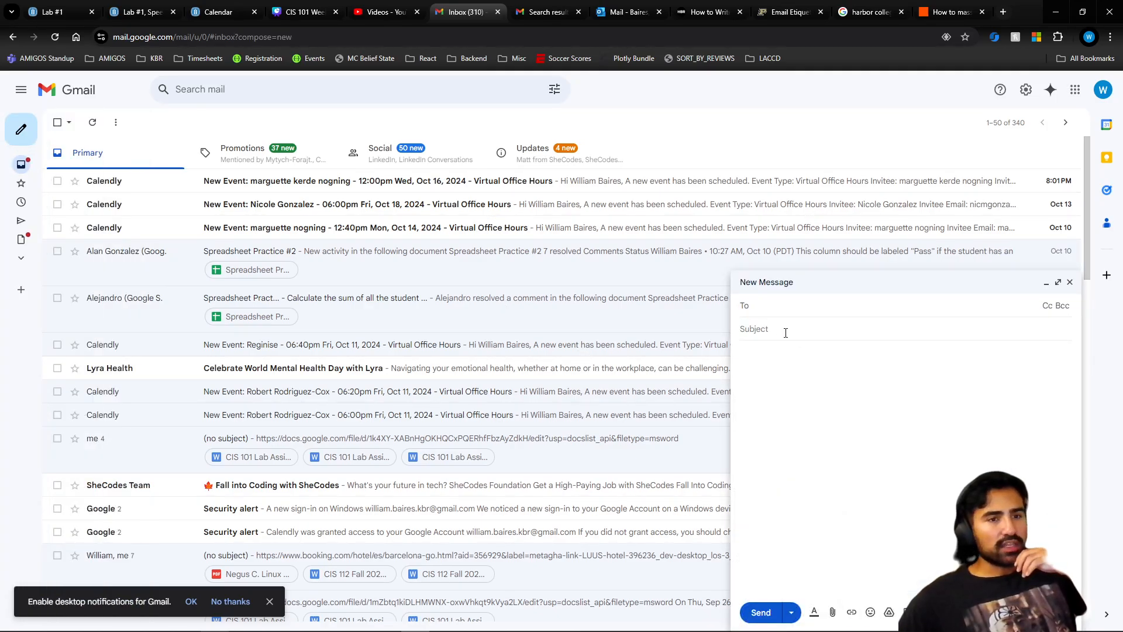
# - Add Cc and Bcc recipient fields to the new message
pyautogui.click(766, 331)
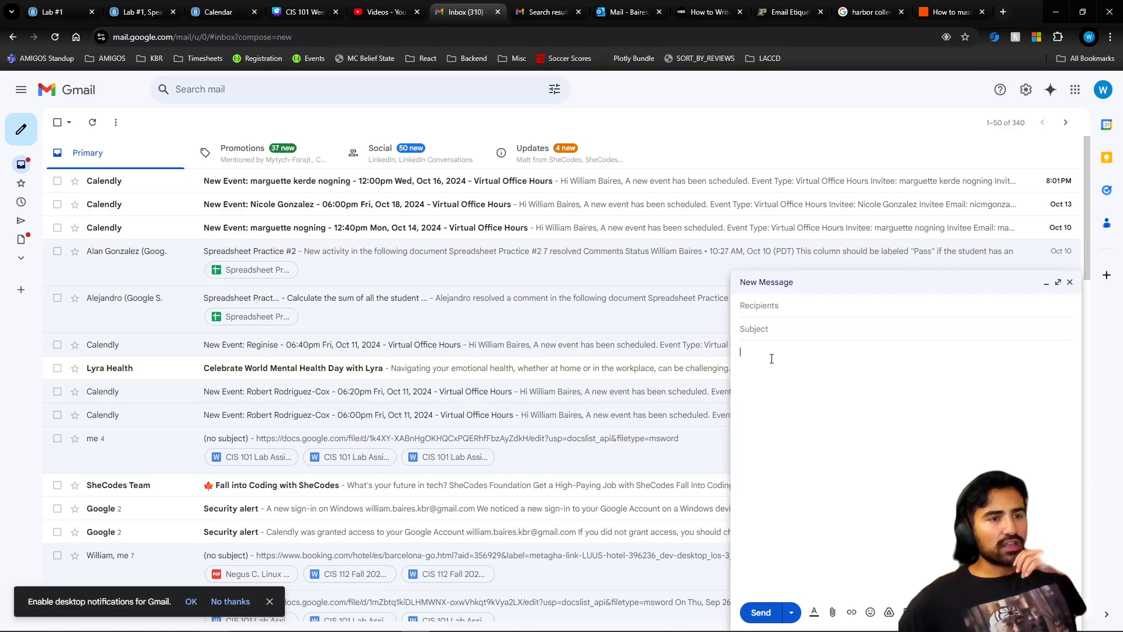
pyautogui.click(778, 310)
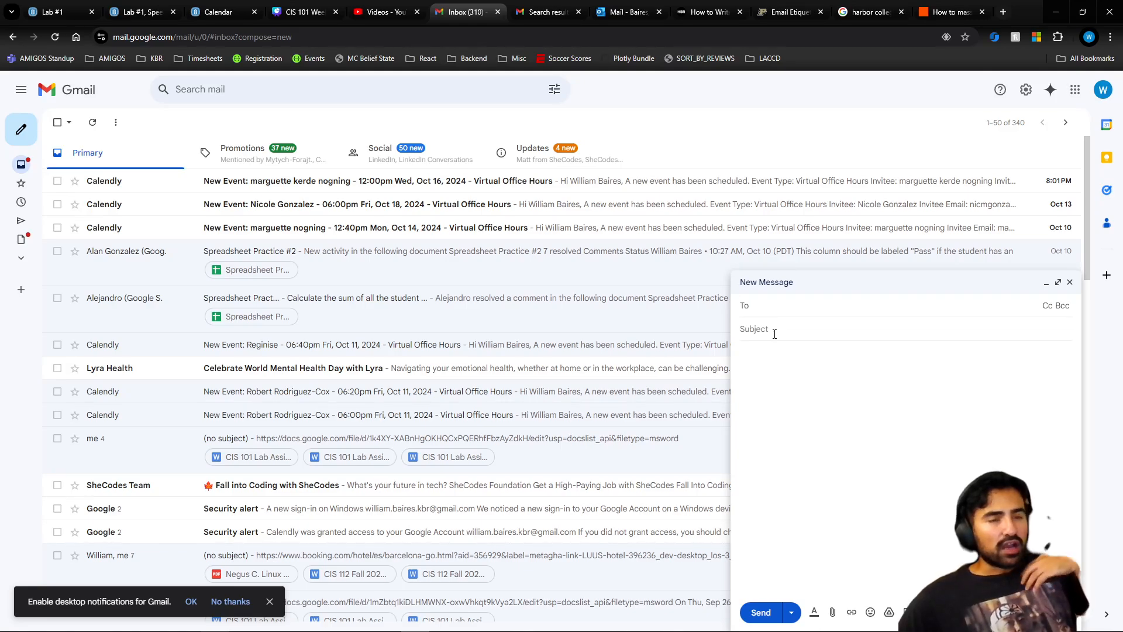
pyautogui.click(1049, 305)
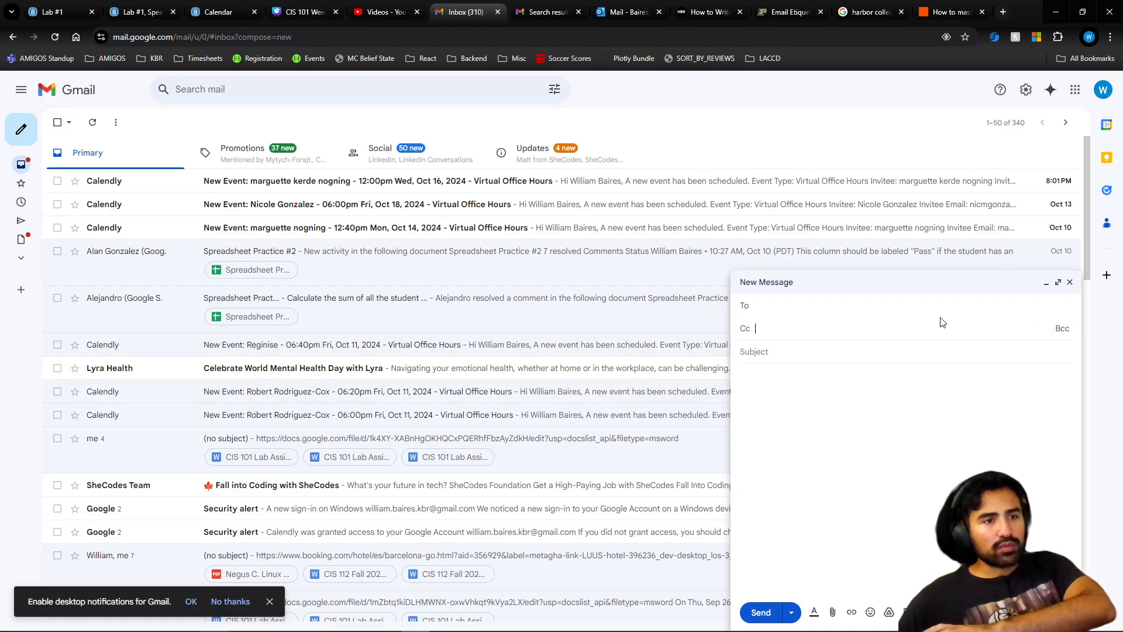
pyautogui.click(1061, 328)
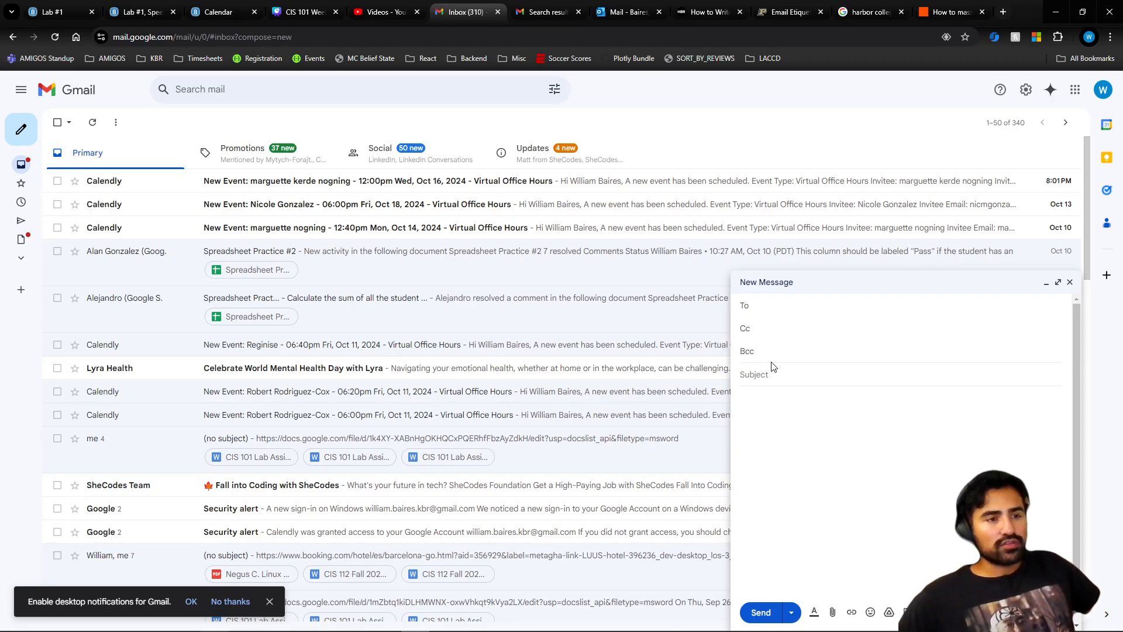
# - Address the message to a suggested contact and add a Cc address from autocomplete
pyautogui.click(776, 303)
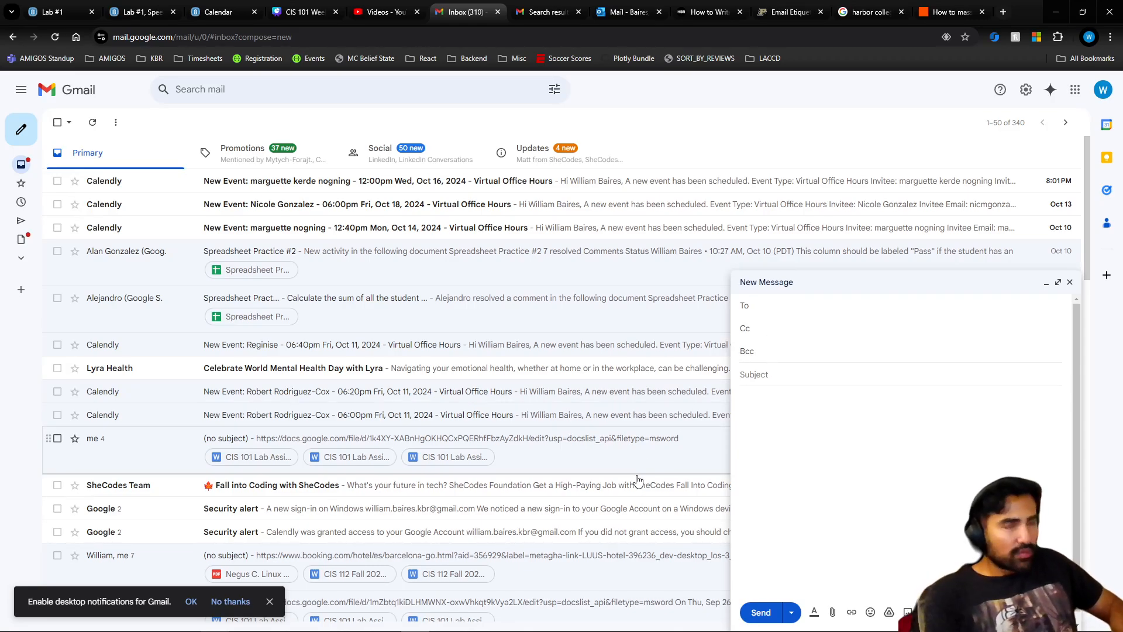
pyautogui.write('wil')
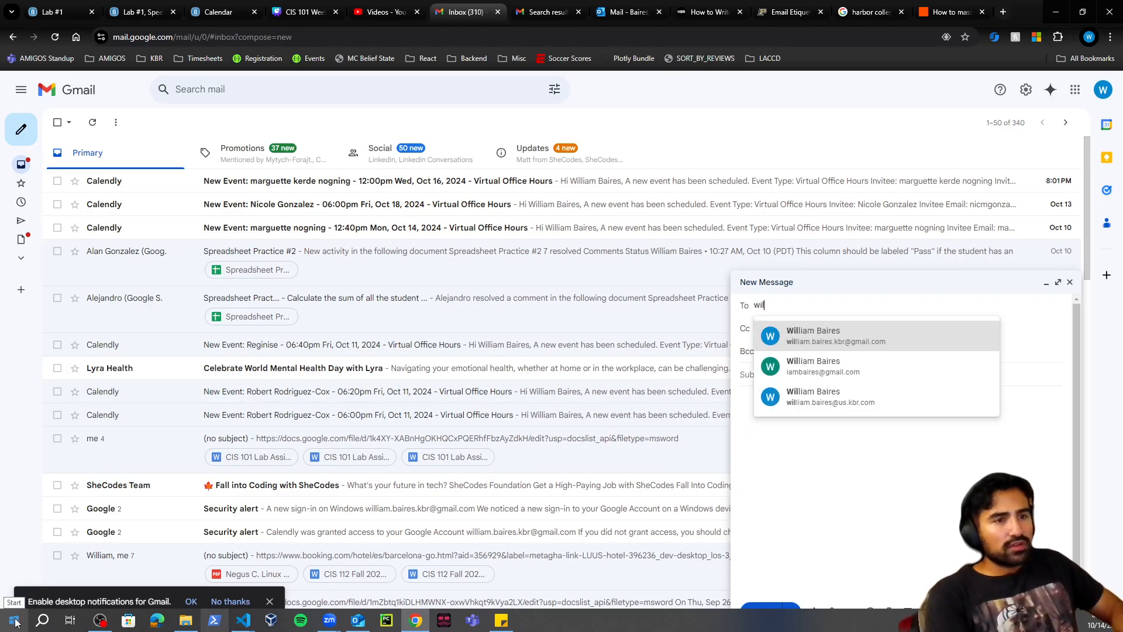
pyautogui.click(870, 336)
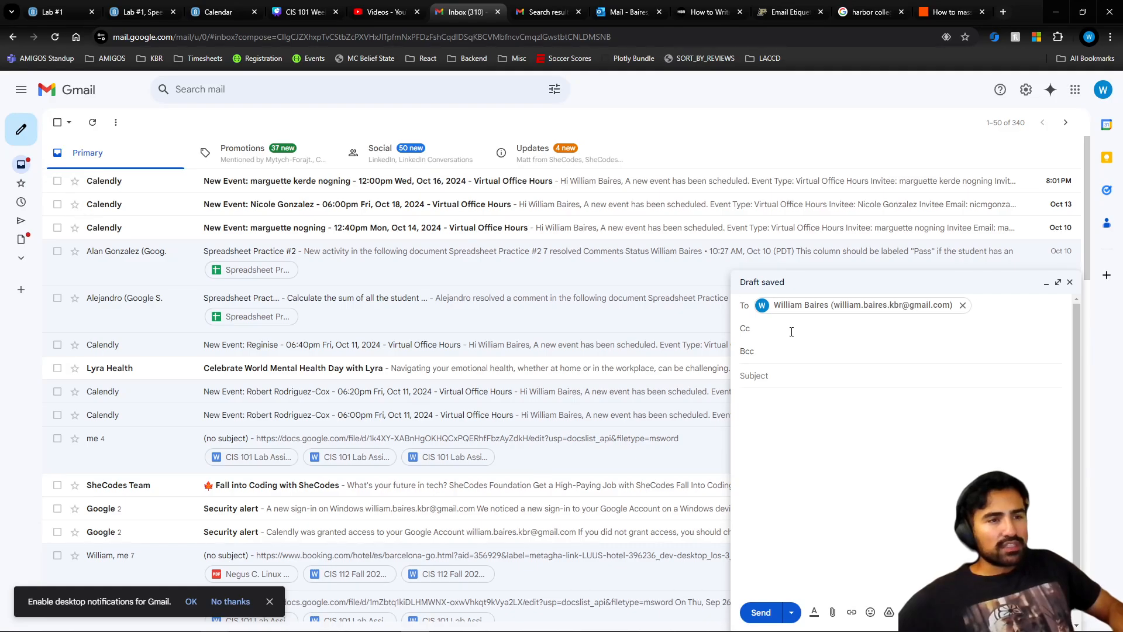
pyautogui.write('wb')
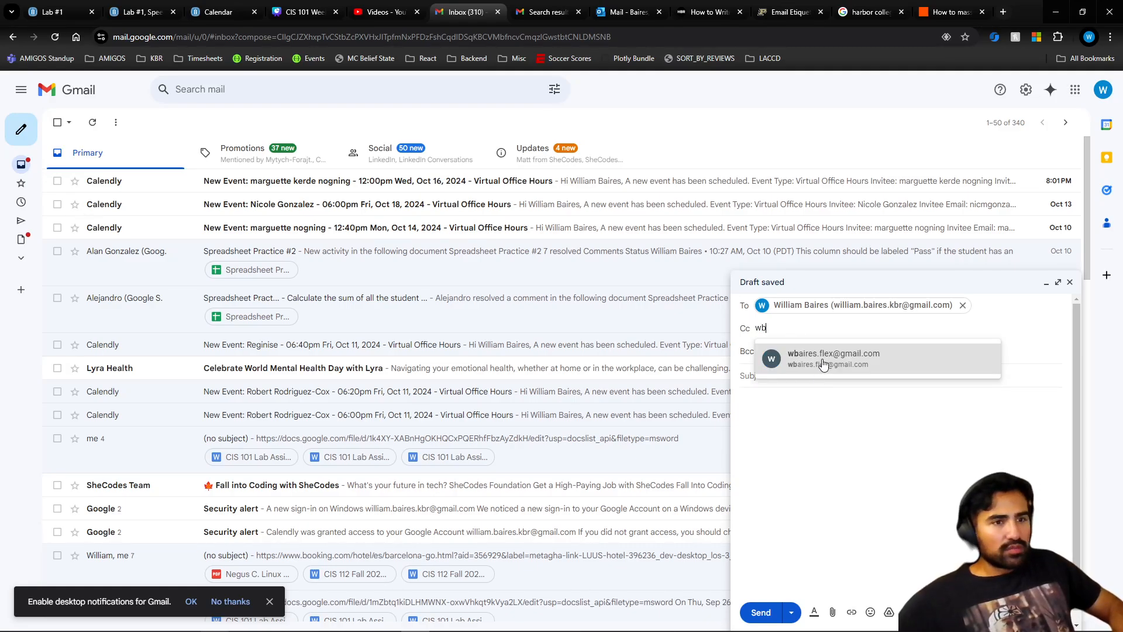
pyautogui.click(821, 364)
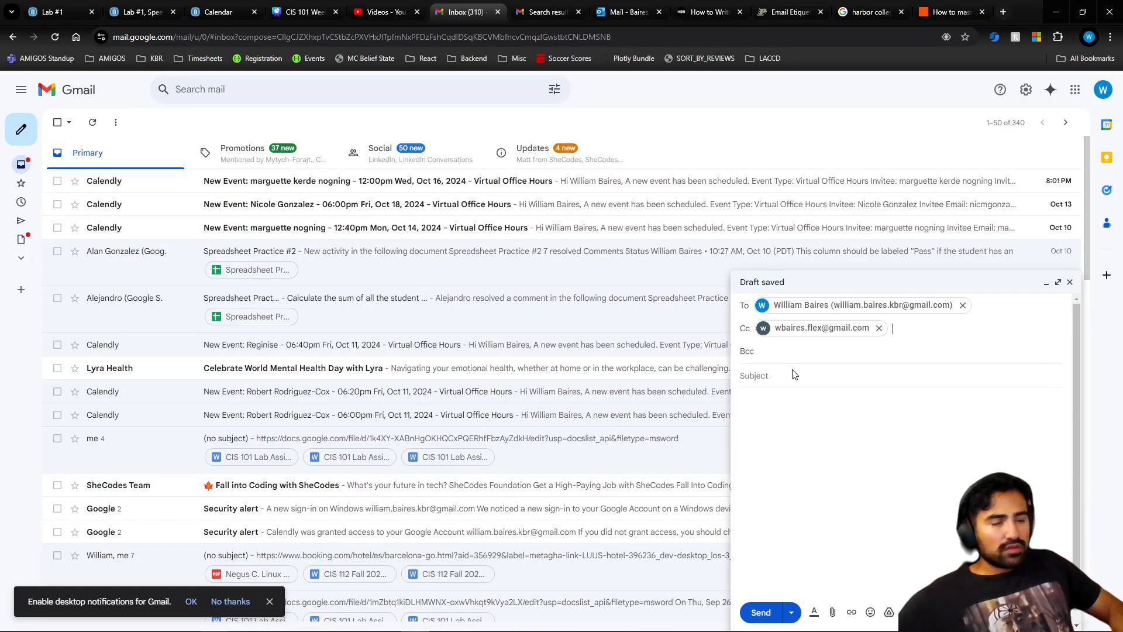
# - Type the subject 'Tech Support Issue | TECH ROMM'
pyautogui.click(795, 373)
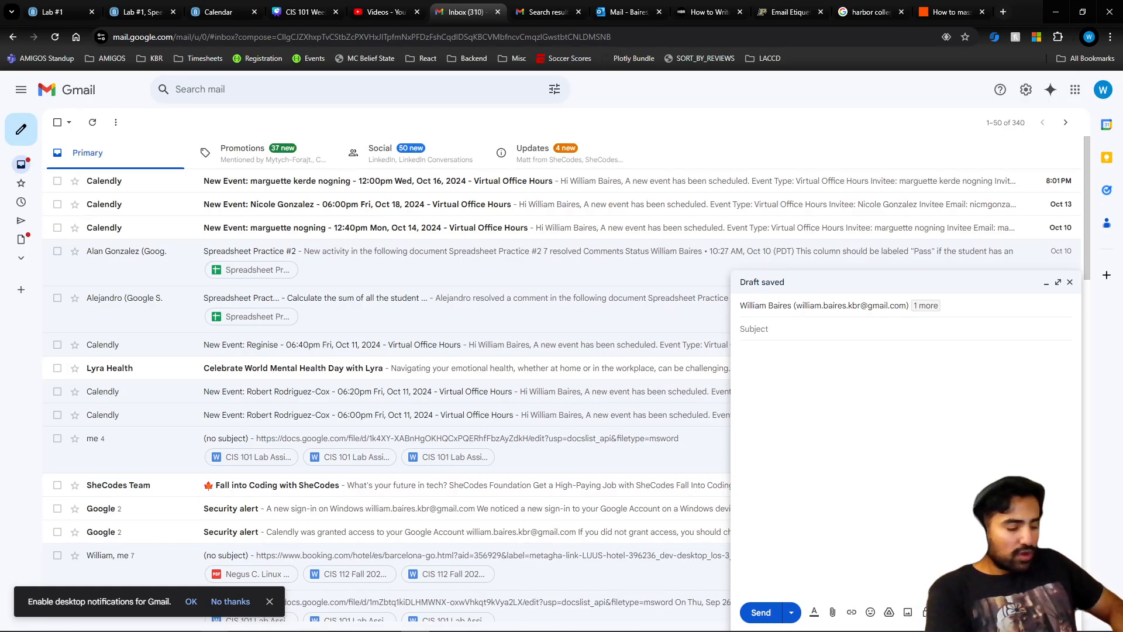
pyautogui.moveTo(33, 629)
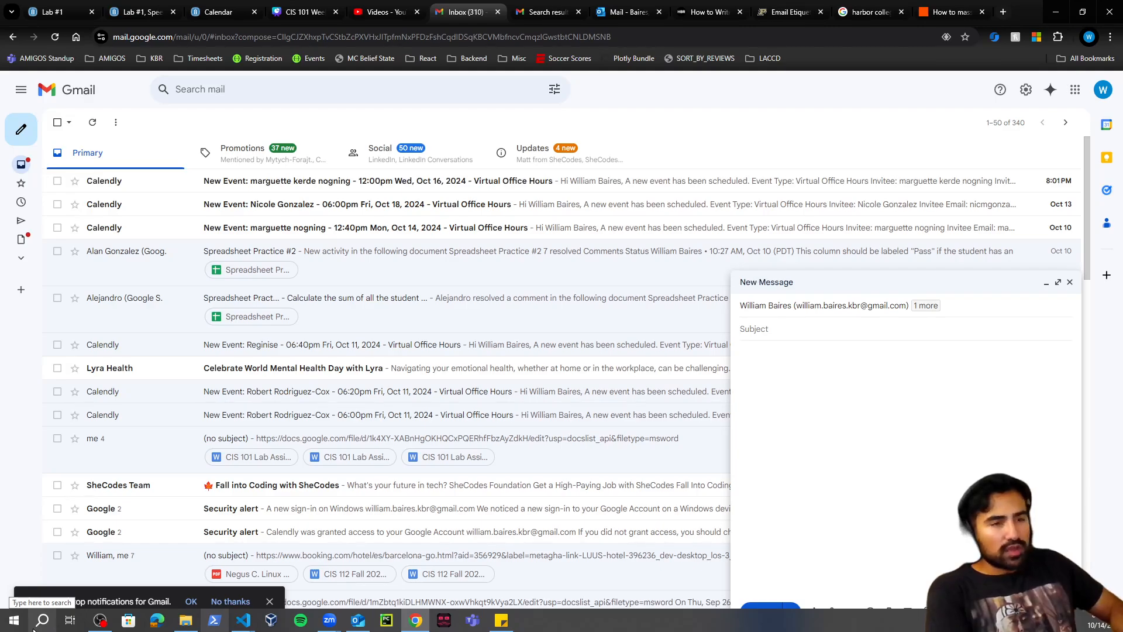
pyautogui.write('Tech')
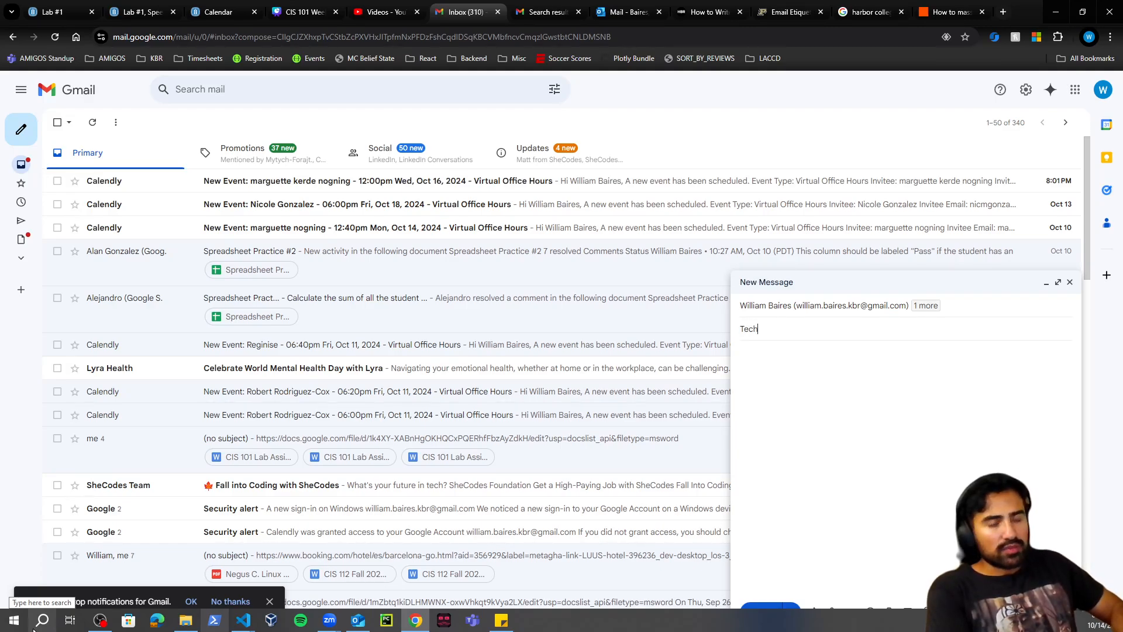
pyautogui.write('ort Issue')
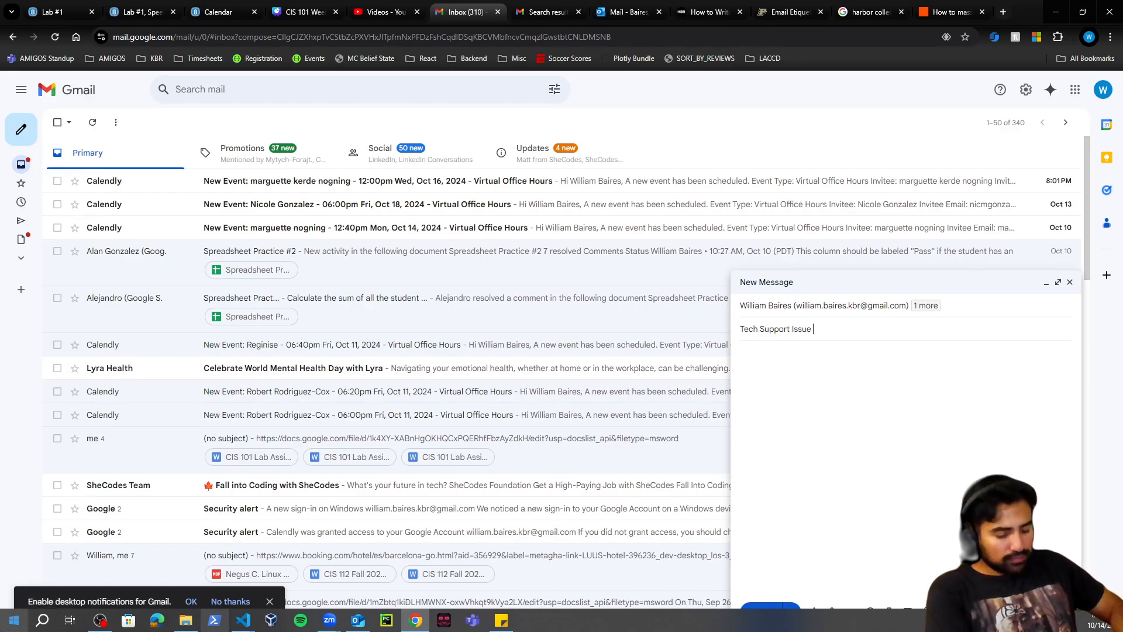
pyautogui.write(' |')
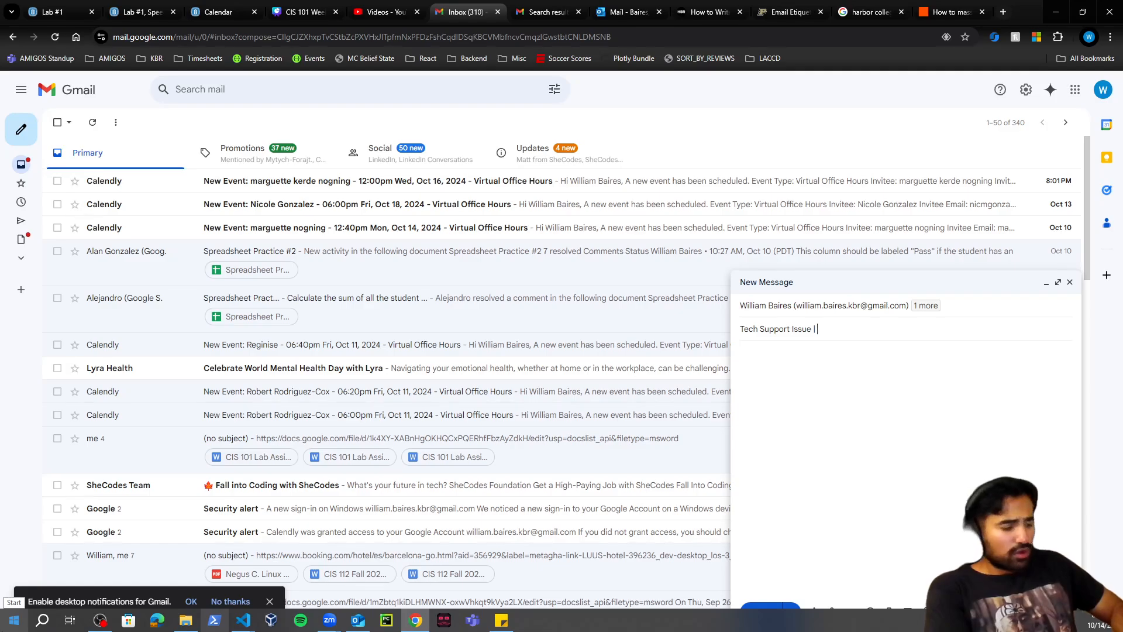
pyautogui.write(' TECH ROMM')
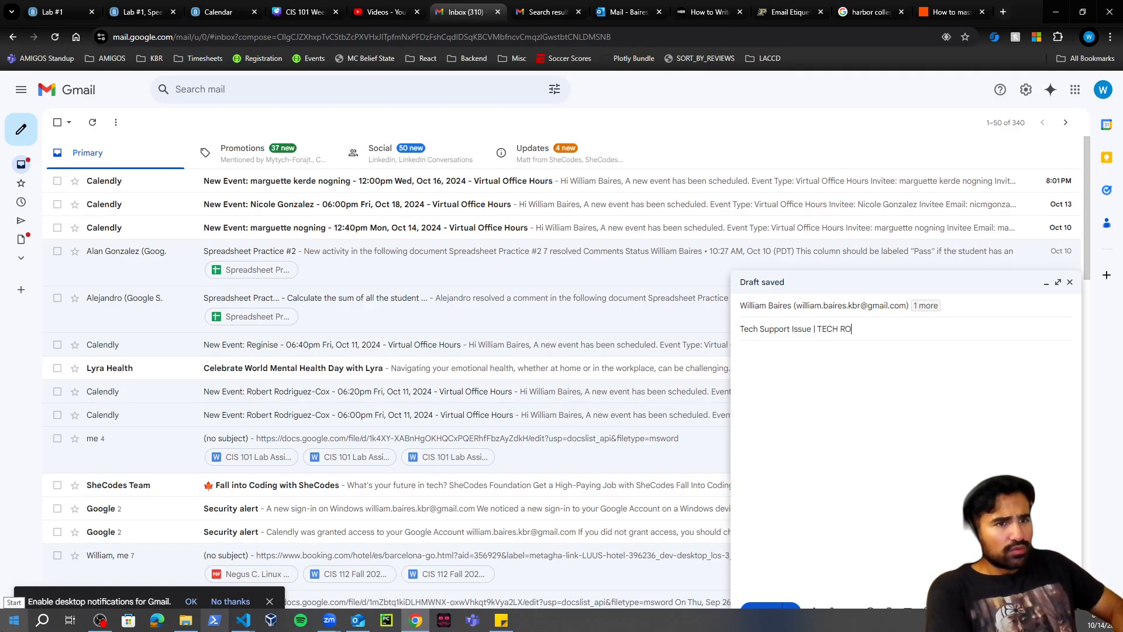
# - Correct the subject to 'Tech Support Issue | TECH ROOM # 123' and select it all
pyautogui.press('BackSpace')
pyautogui.write('OM')
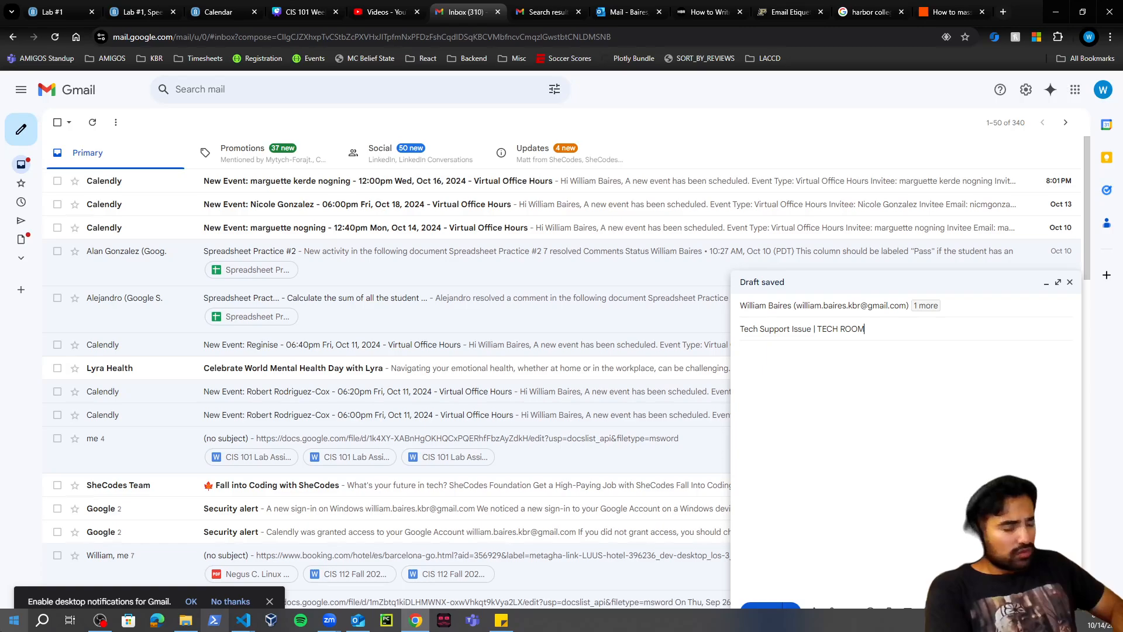
pyautogui.write(' # 123')
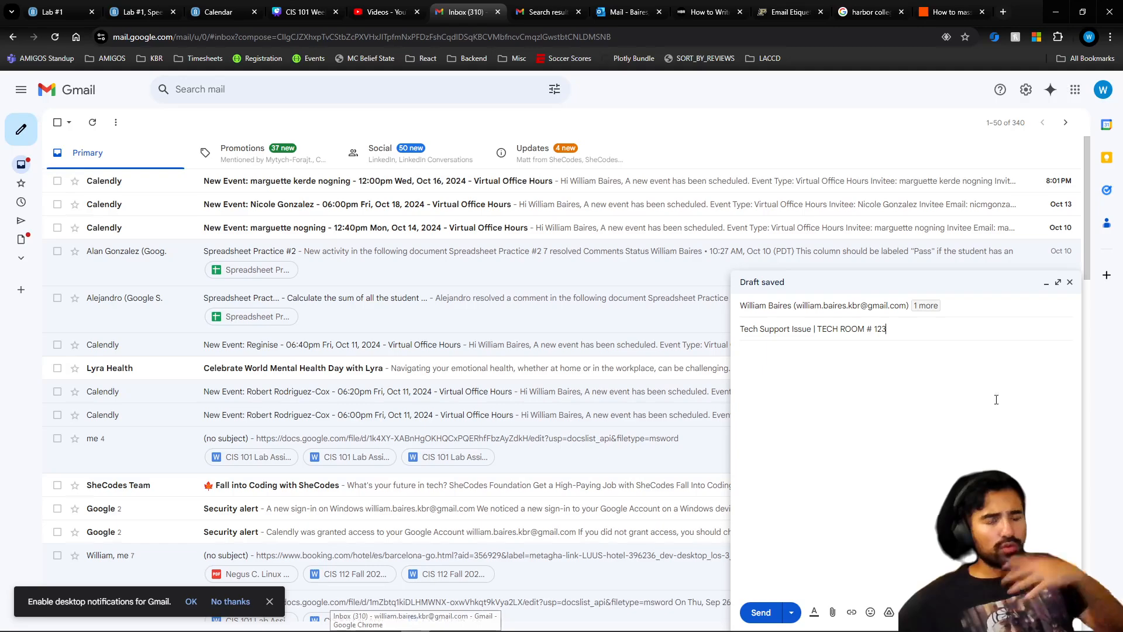
pyautogui.hotkey('ctrl', 'a')
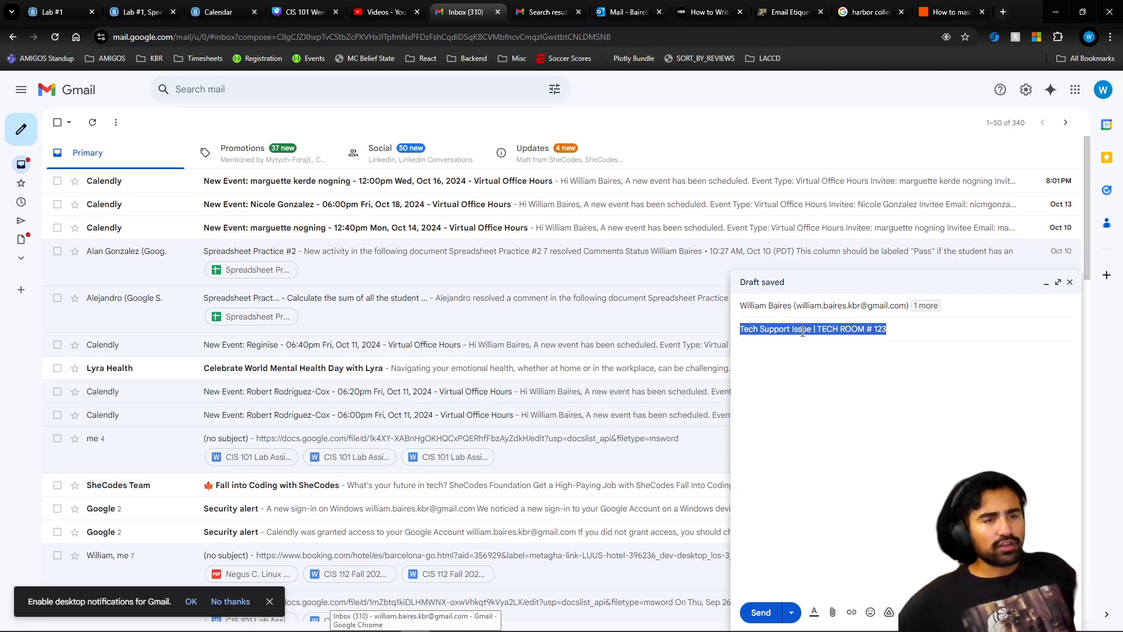
# - Begin the body with 'Good afternoon', reaching out about an electrical issue in Tech Room # 123
pyautogui.click(853, 354)
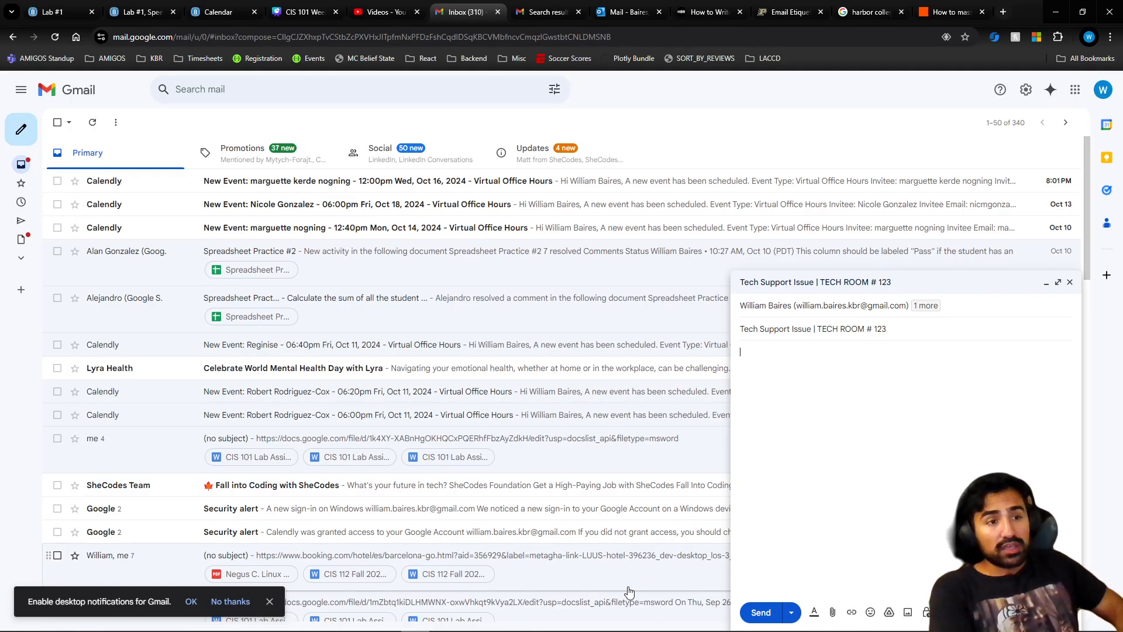
pyautogui.moveTo(417, 631)
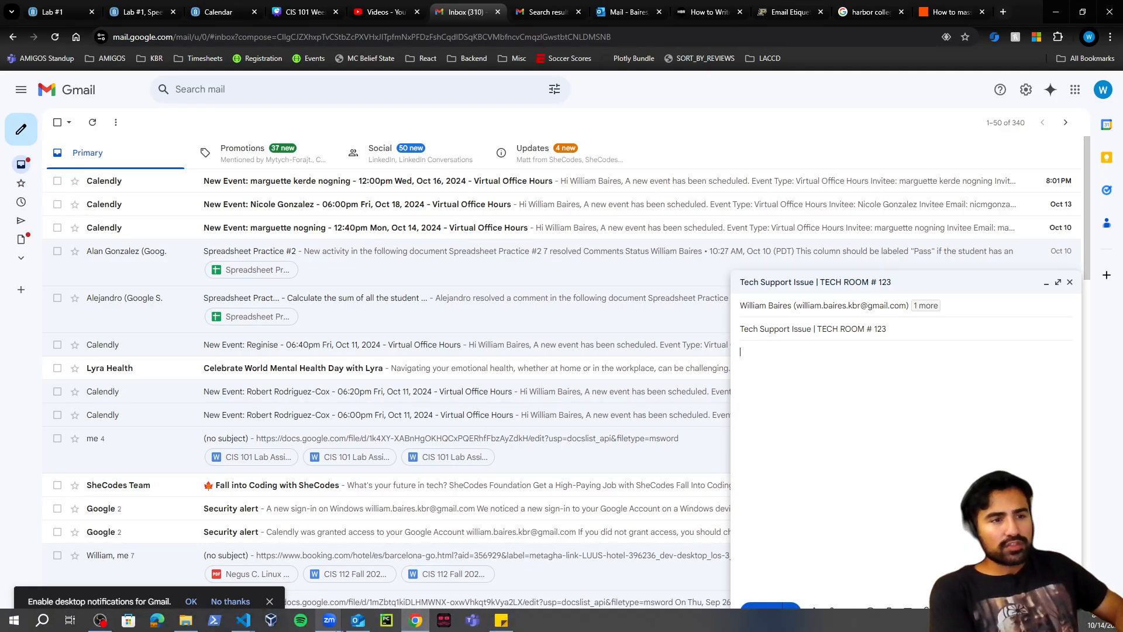
pyautogui.write('ello')
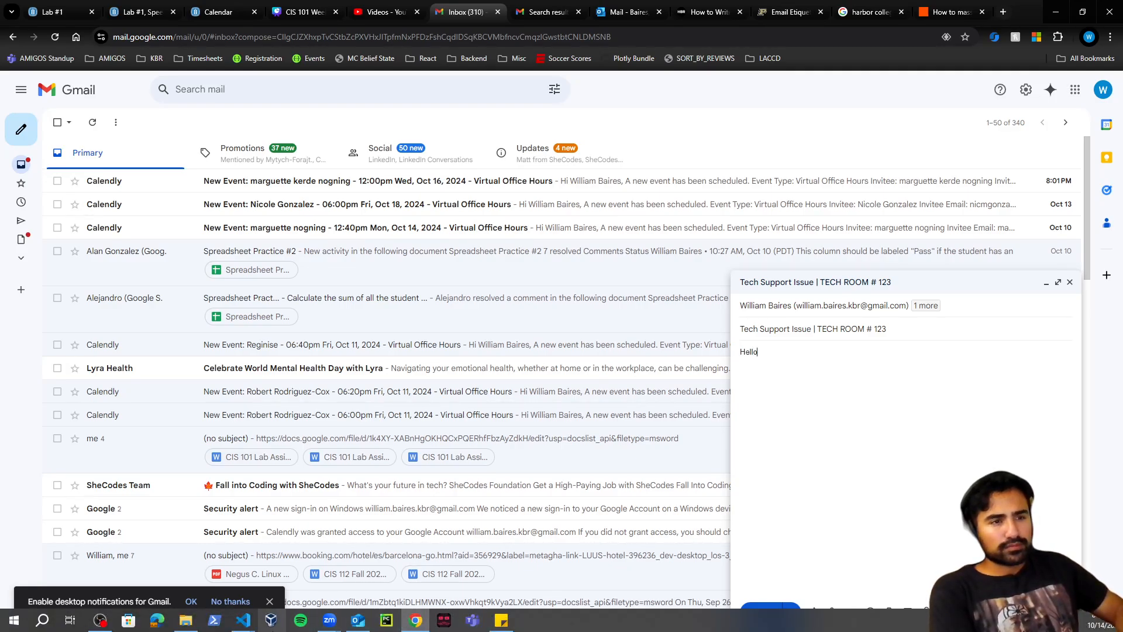
pyautogui.press('BackSpace')
pyautogui.press('BackSpace')
pyautogui.press('BackSpace')
pyautogui.press('BackSpace')
pyautogui.press('BackSpace')
pyautogui.write('Good')
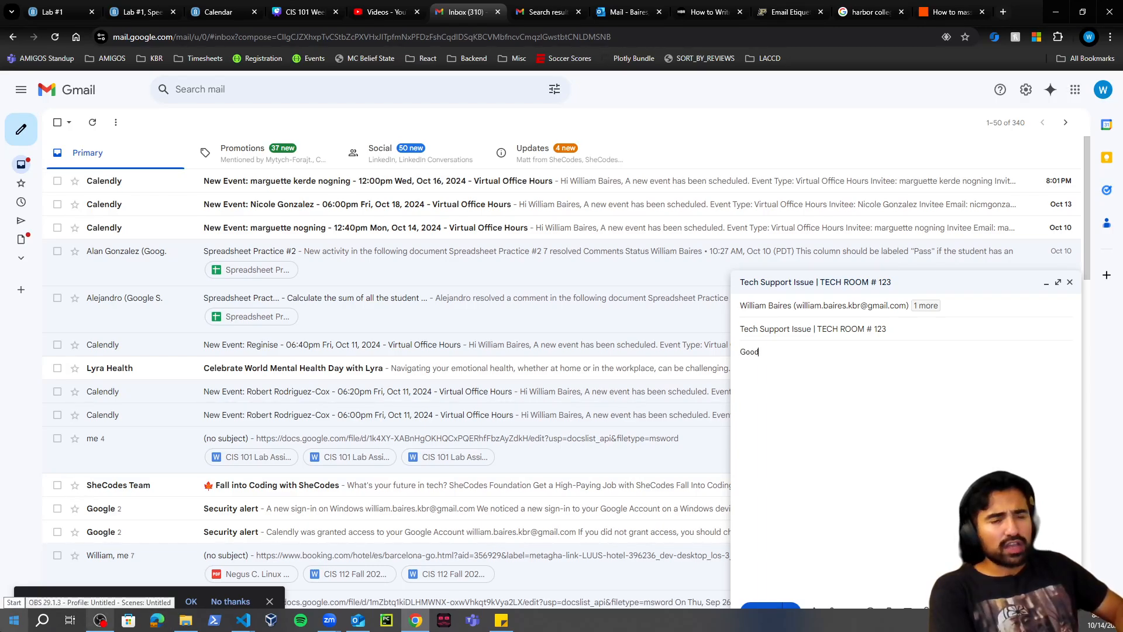
pyautogui.write(' afternoon')
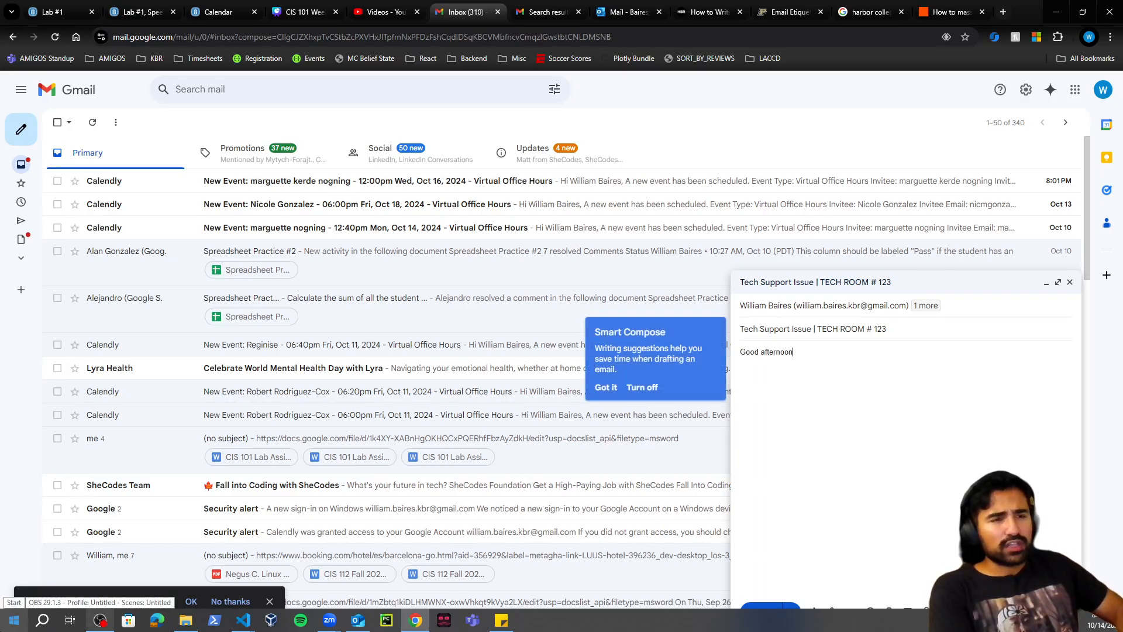
pyautogui.write(',')
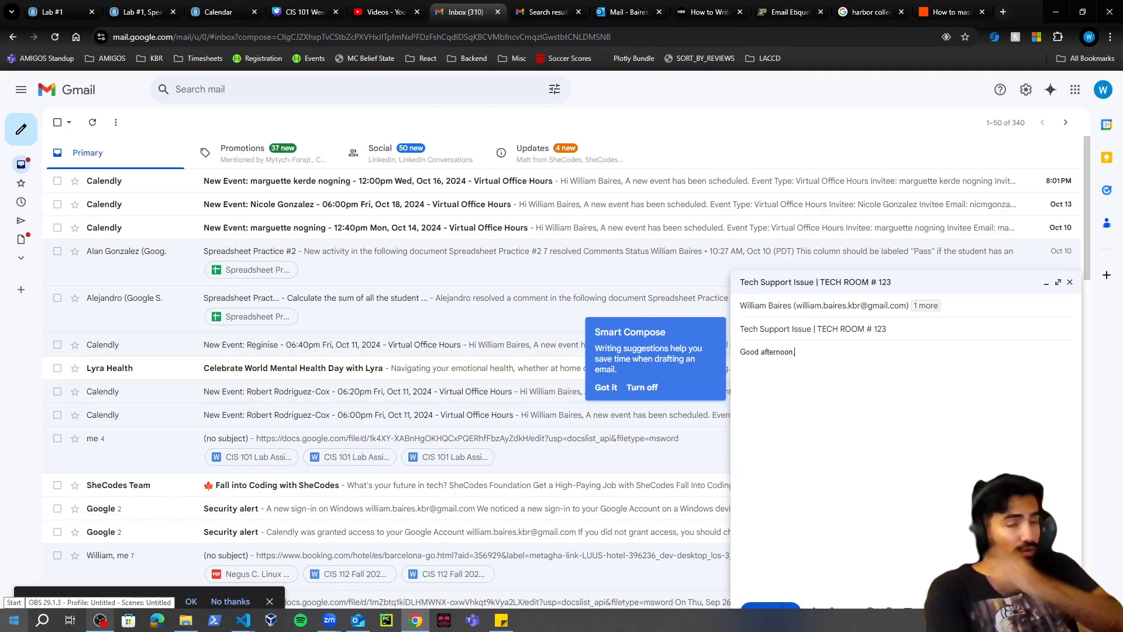
pyautogui.press('Return')
pyautogui.press('Return')
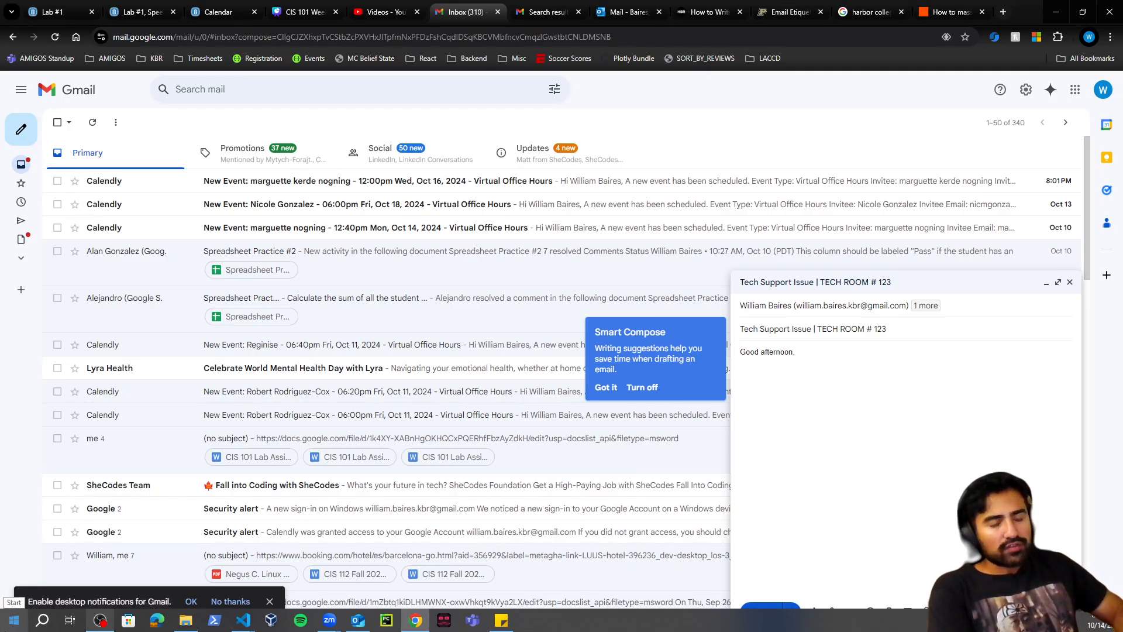
pyautogui.press('BackSpace')
pyautogui.press('BackSpace')
pyautogui.press('BackSpace')
pyautogui.press('BackSpace')
pyautogui.press('BackSpace')
pyautogui.press('BackSpace')
pyautogui.press('BackSpace')
pyautogui.press('BackSpace')
pyautogui.press('BackSpace')
pyautogui.press('BackSpace')
pyautogui.press('BackSpace')
pyautogui.press('BackSpace')
pyautogui.press('BackSpace')
pyautogui.press('BackSpace')
pyautogui.press('BackSpace')
pyautogui.press('BackSpace')
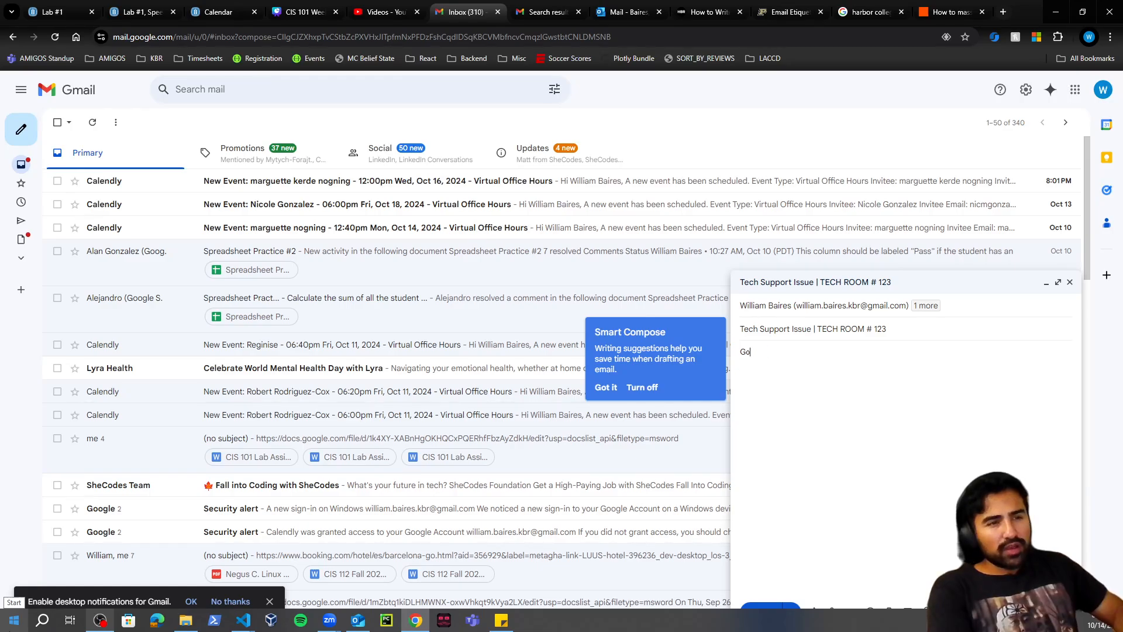
pyautogui.write('To whom it m')
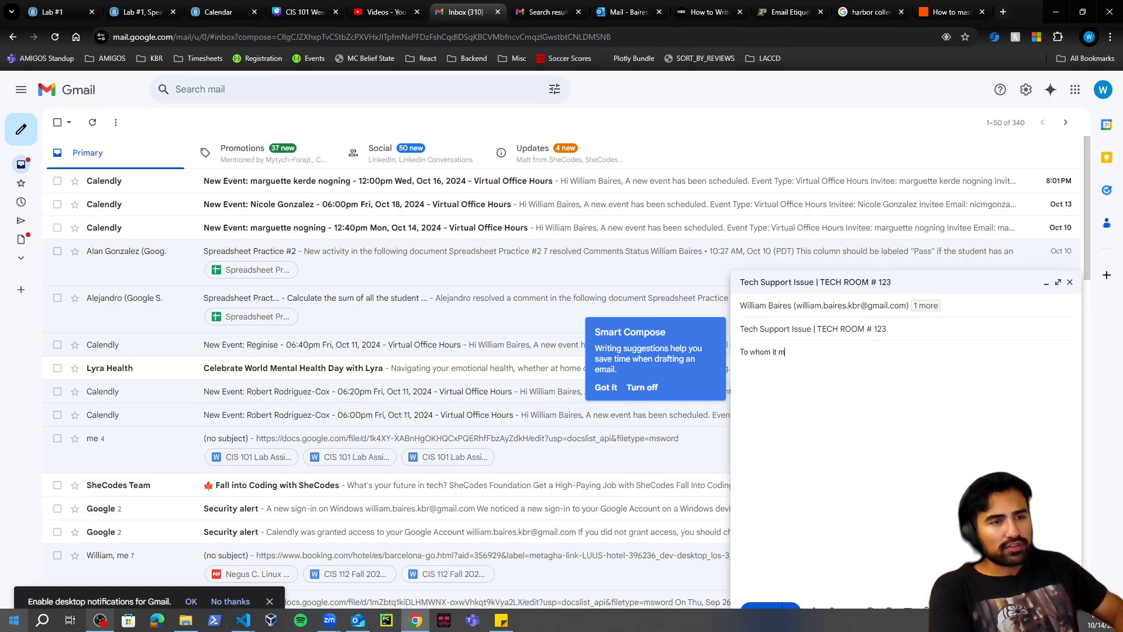
pyautogui.write('ay')
pyautogui.press('BackSpace')
pyautogui.press('BackSpace')
pyautogui.press('BackSpace')
pyautogui.press('BackSpace')
pyautogui.press('BackSpace')
pyautogui.press('BackSpace')
pyautogui.press('BackSpace')
pyautogui.press('BackSpace')
pyautogui.press('BackSpace')
pyautogui.press('BackSpace')
pyautogui.press('BackSpace')
pyautogui.press('BackSpace')
pyautogui.press('BackSpace')
pyautogui.press('BackSpace')
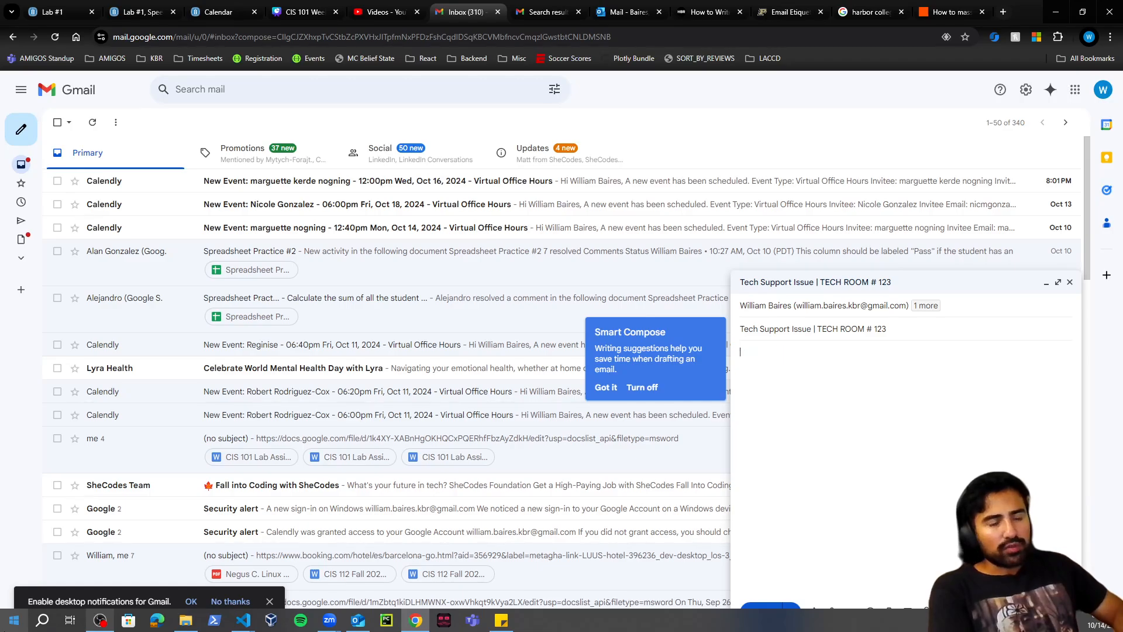
pyautogui.write('Good a')
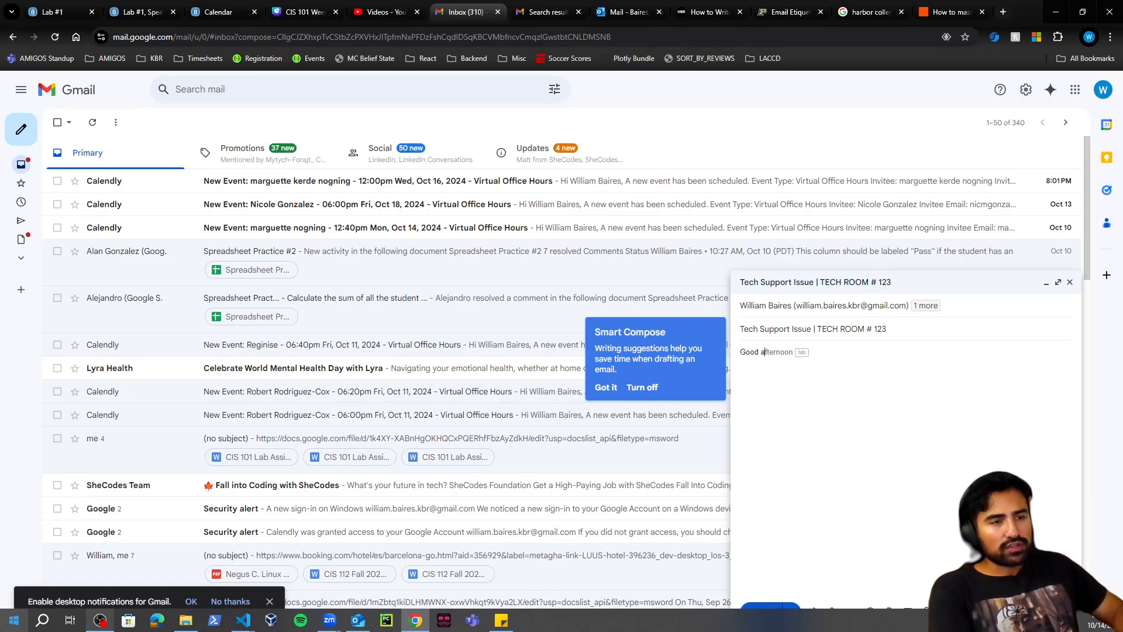
pyautogui.write('fternoon,')
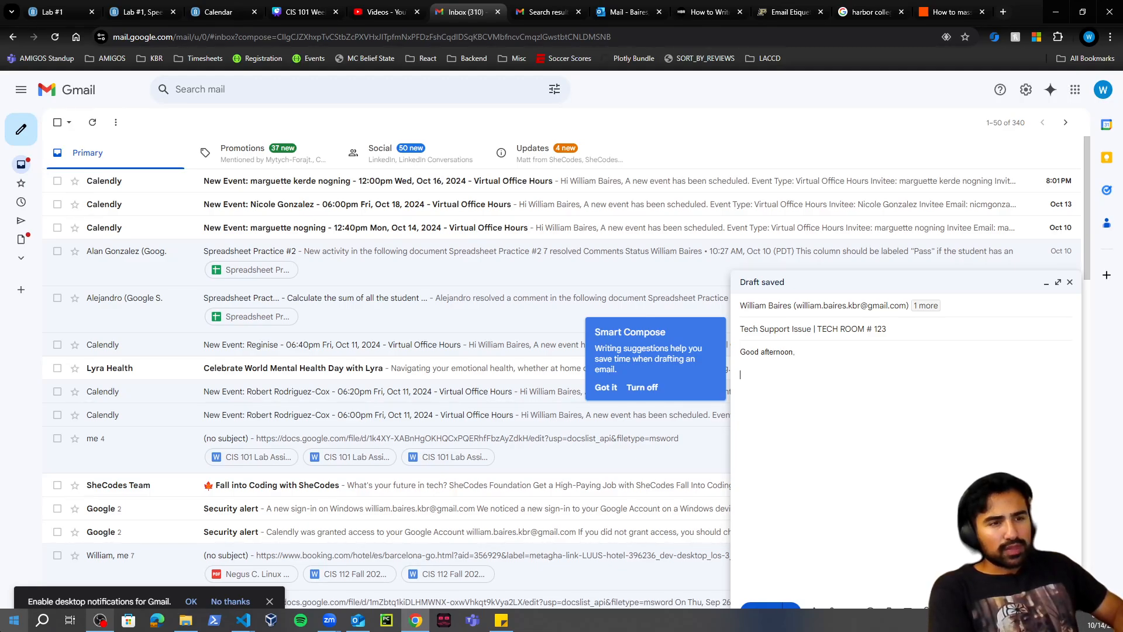
pyautogui.write(' amreachi')
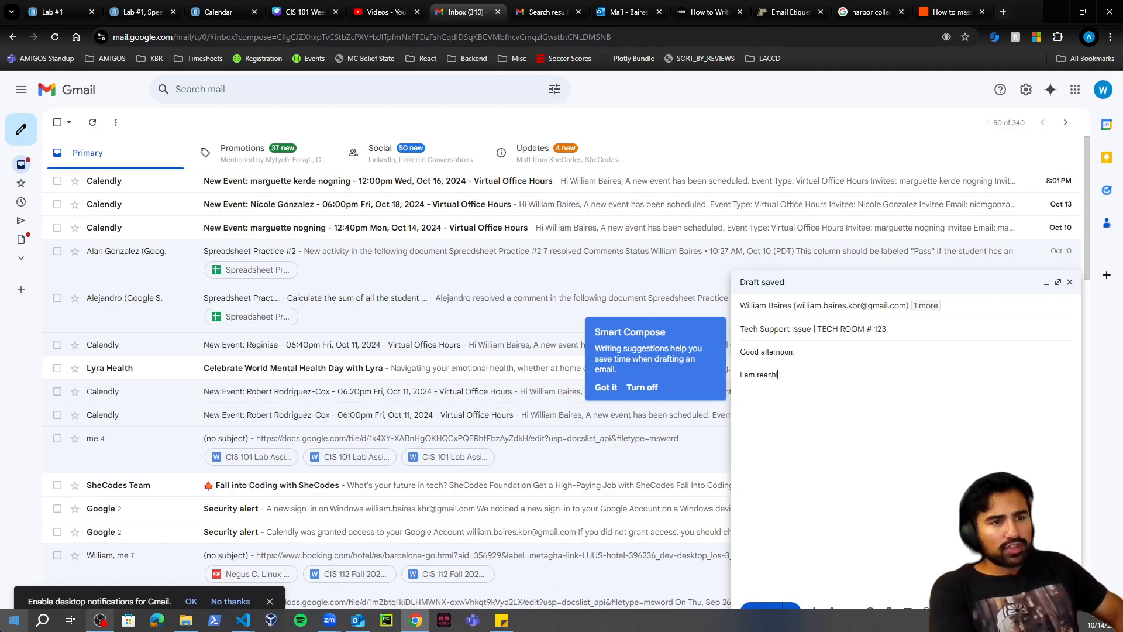
pyautogui.write('ng out in regar')
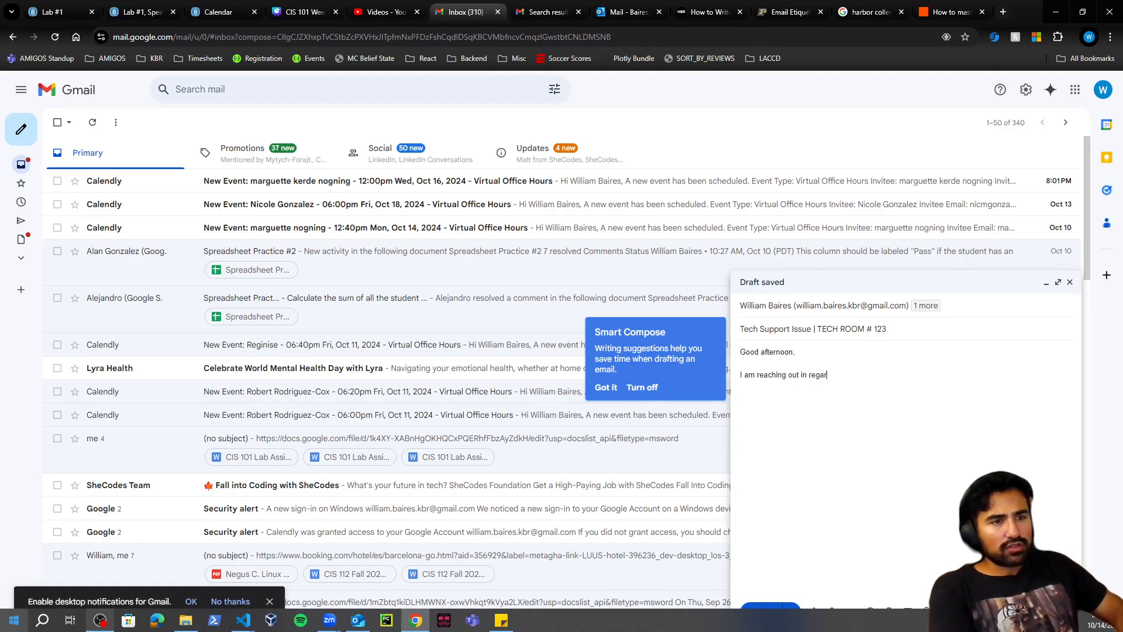
pyautogui.write('ds to a ')
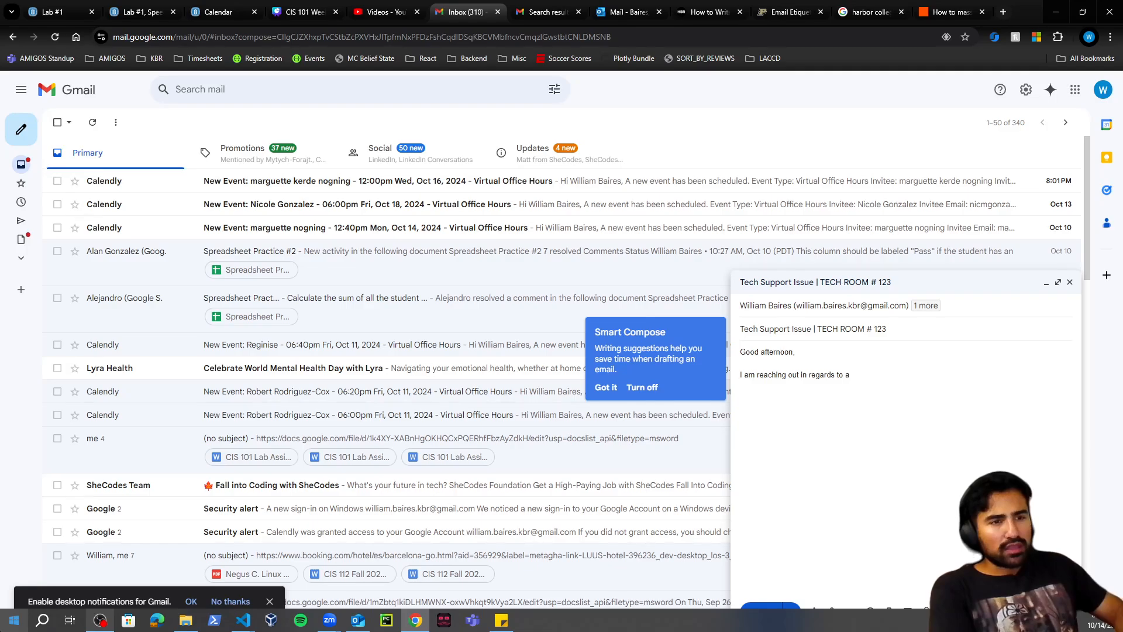
pyautogui.write('n electrical is')
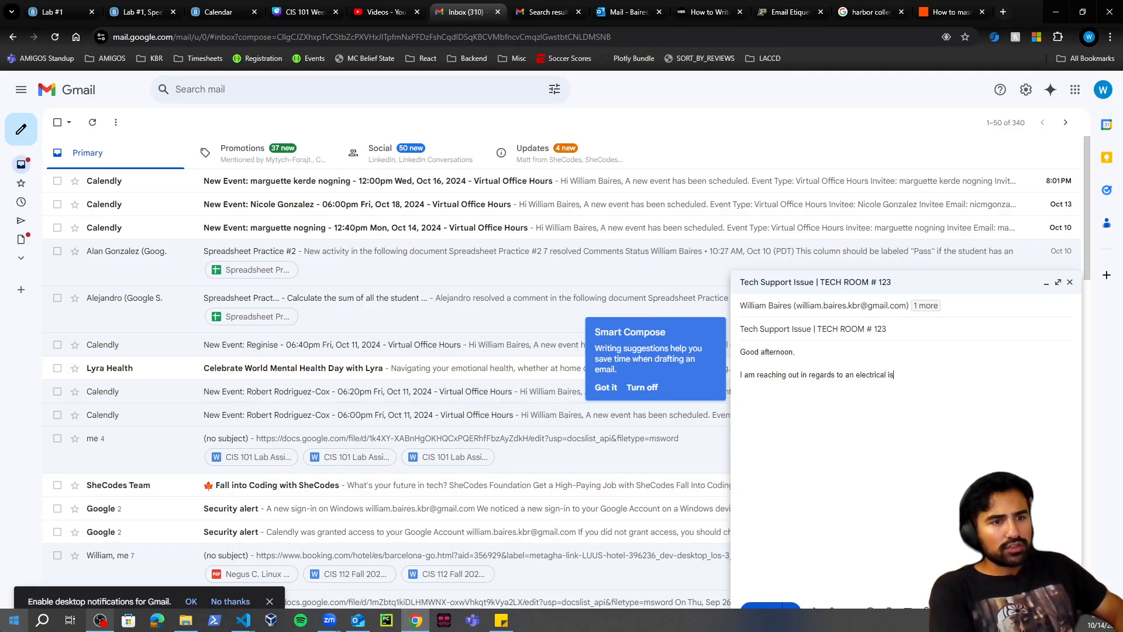
pyautogui.write('sue in T')
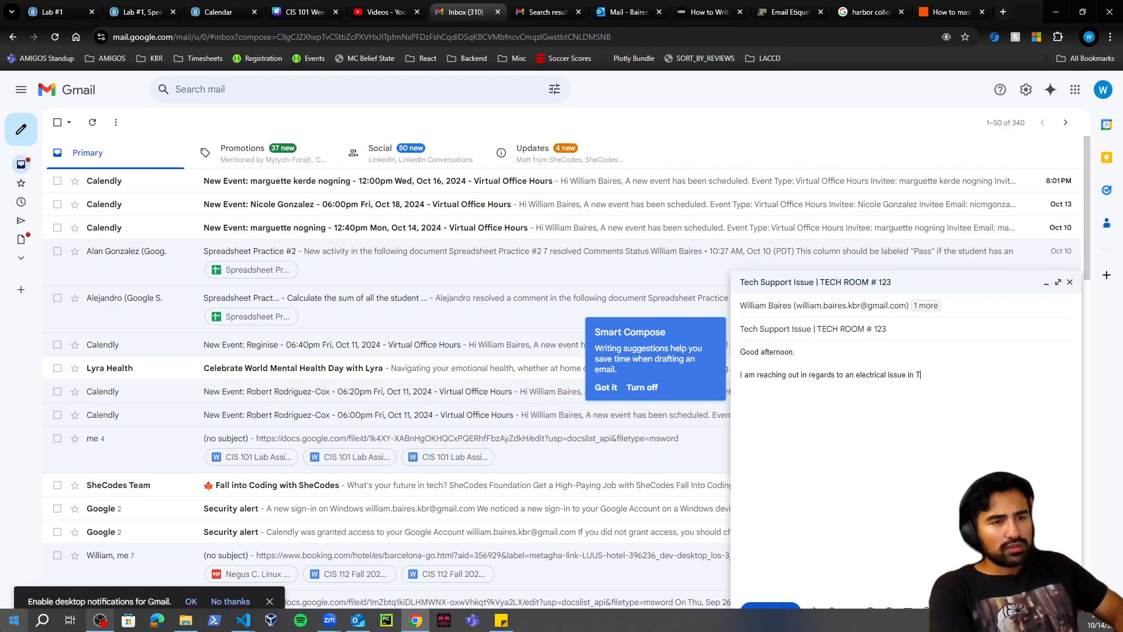
pyautogui.write('ech Room')
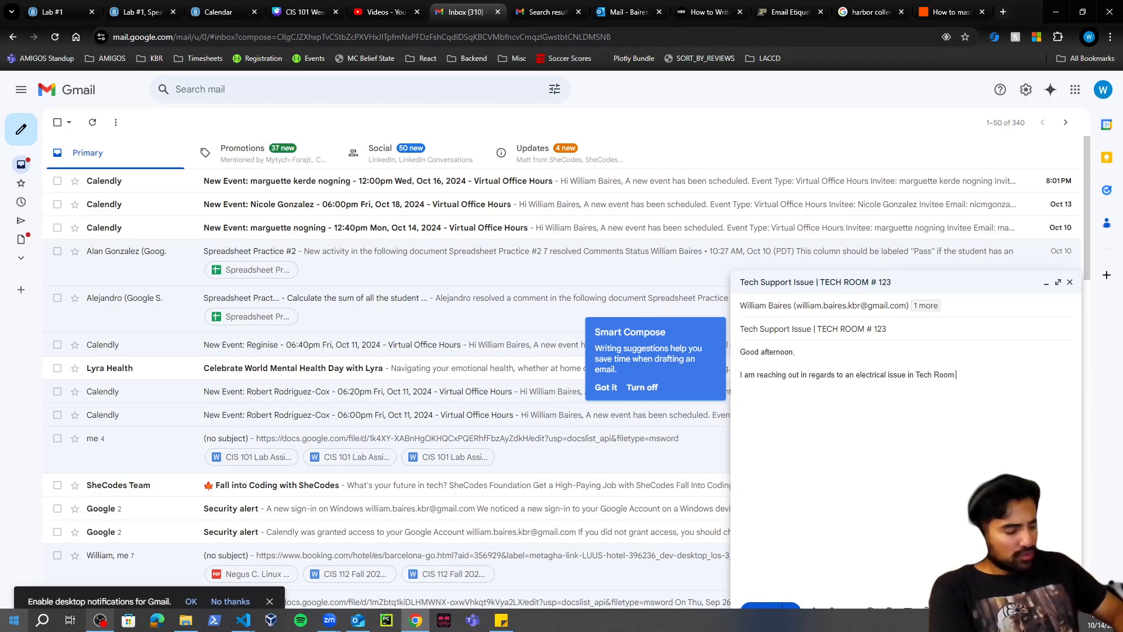
pyautogui.write(' # 123')
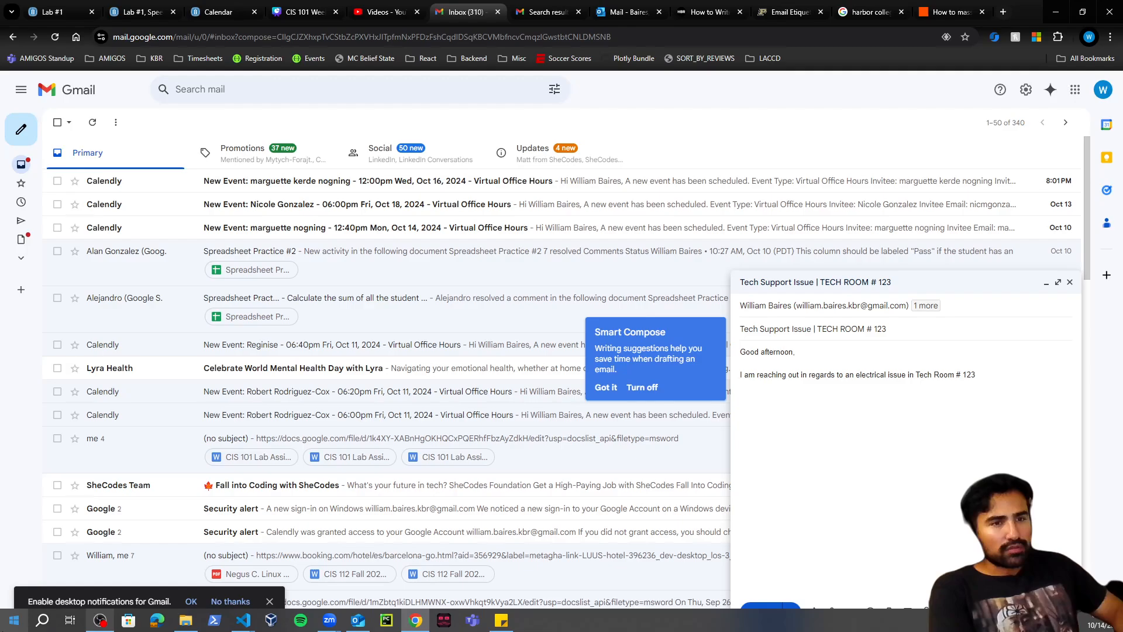
pyautogui.write('. afjasflajdfja;df')
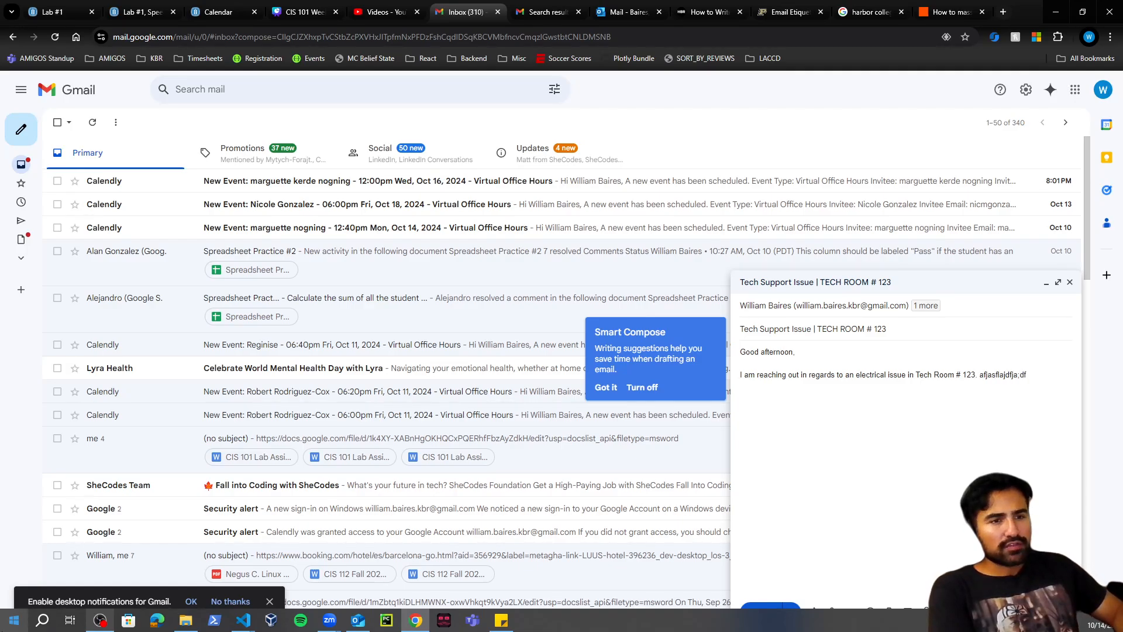
# - Add a second paragraph, then sign off with 'Best regards,' and the sender's name
pyautogui.press('Return')
pyautogui.press('Return')
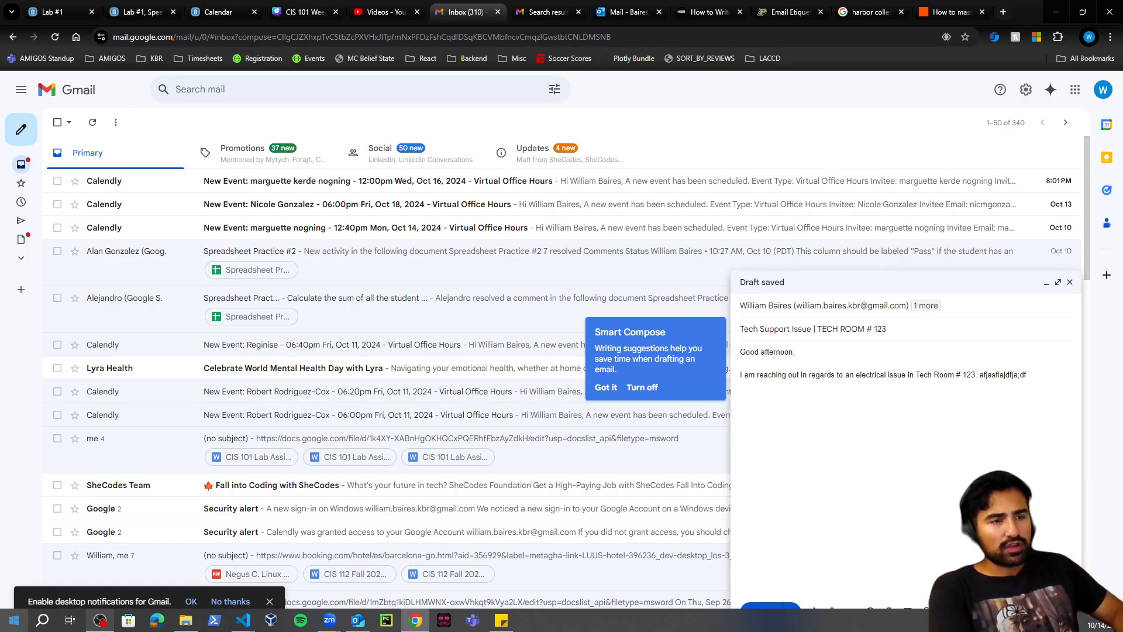
pyautogui.write('I need a')
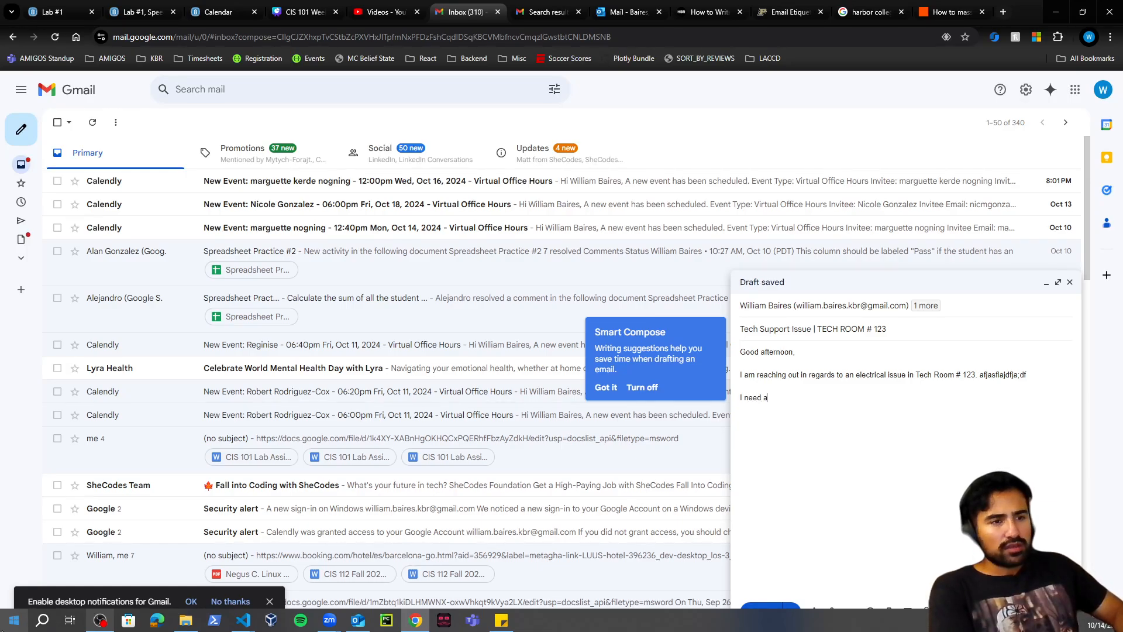
pyautogui.write('sdfja;sdffja;sdfja;sdf')
pyautogui.press('Return')
pyautogui.press('Return')
pyautogui.write('B')
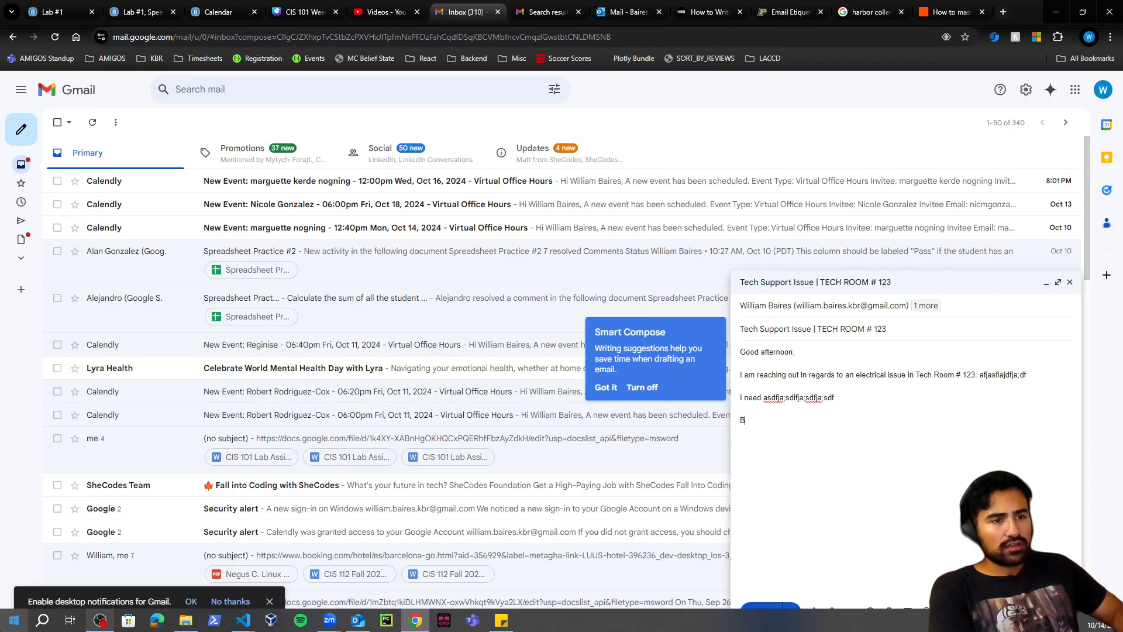
pyautogui.write('est regards,')
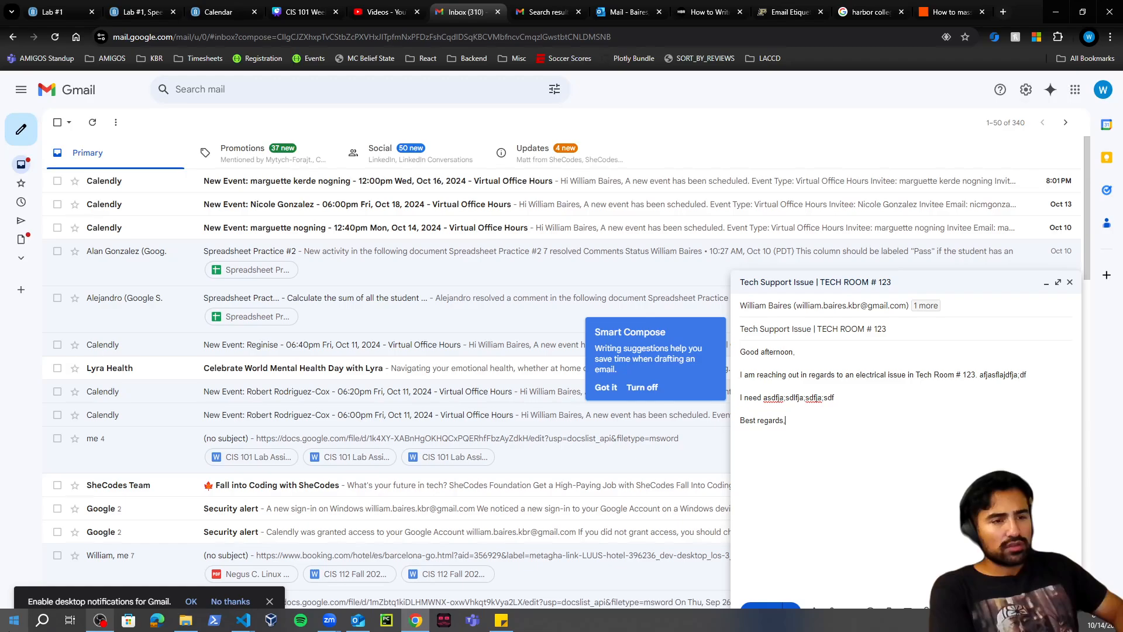
pyautogui.press('Return')
pyautogui.write('William')
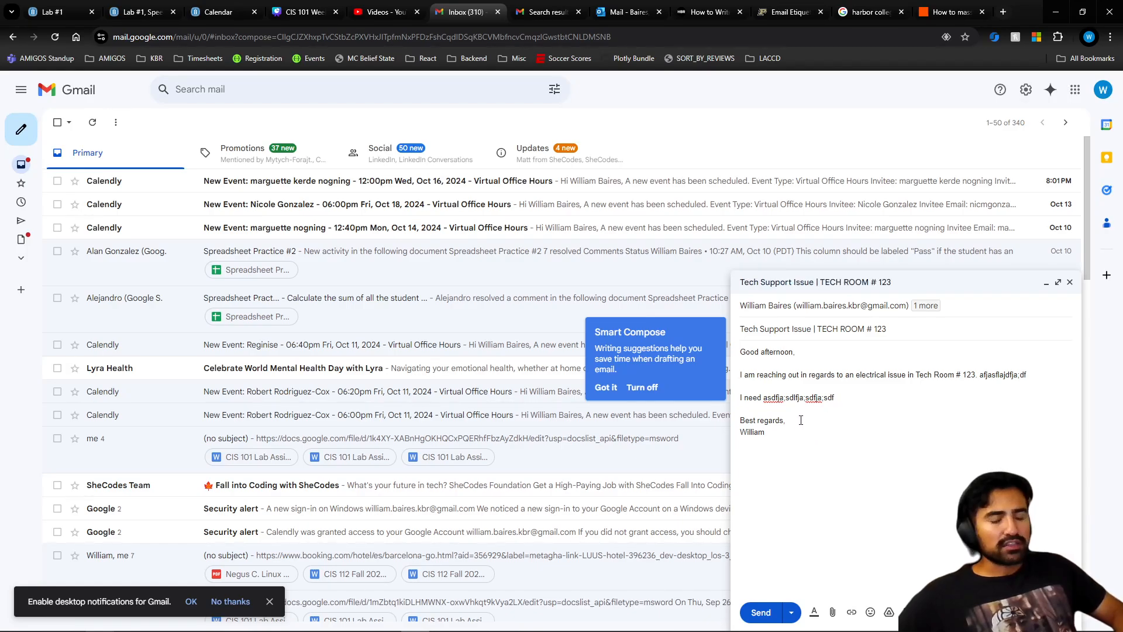
pyautogui.moveTo(788, 436); pyautogui.dragTo(728, 434)
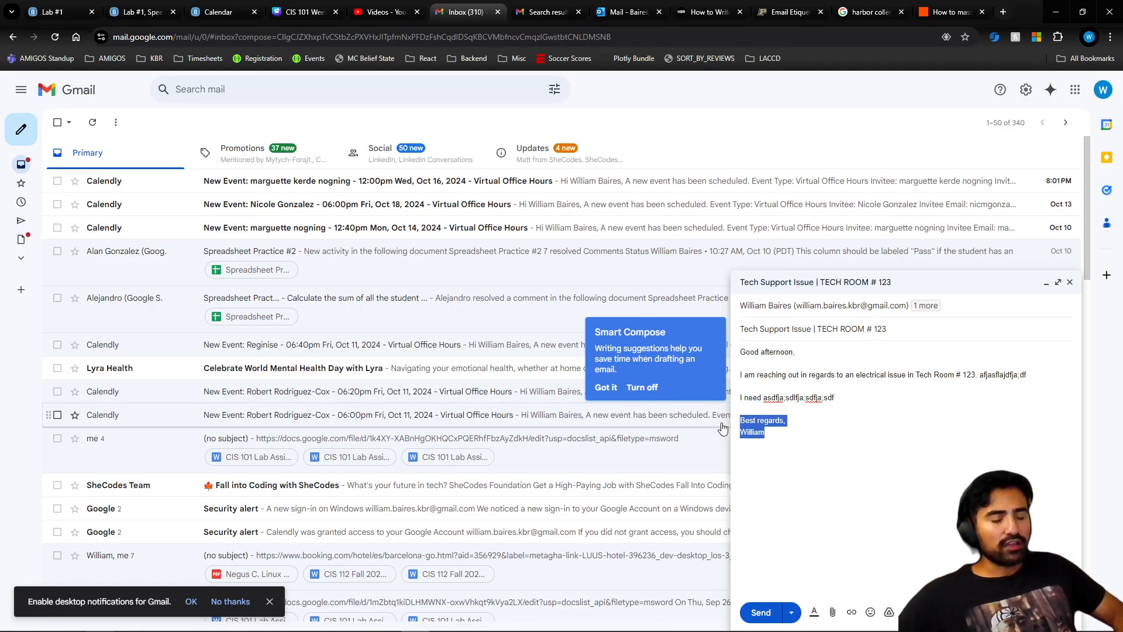
pyautogui.click(782, 437)
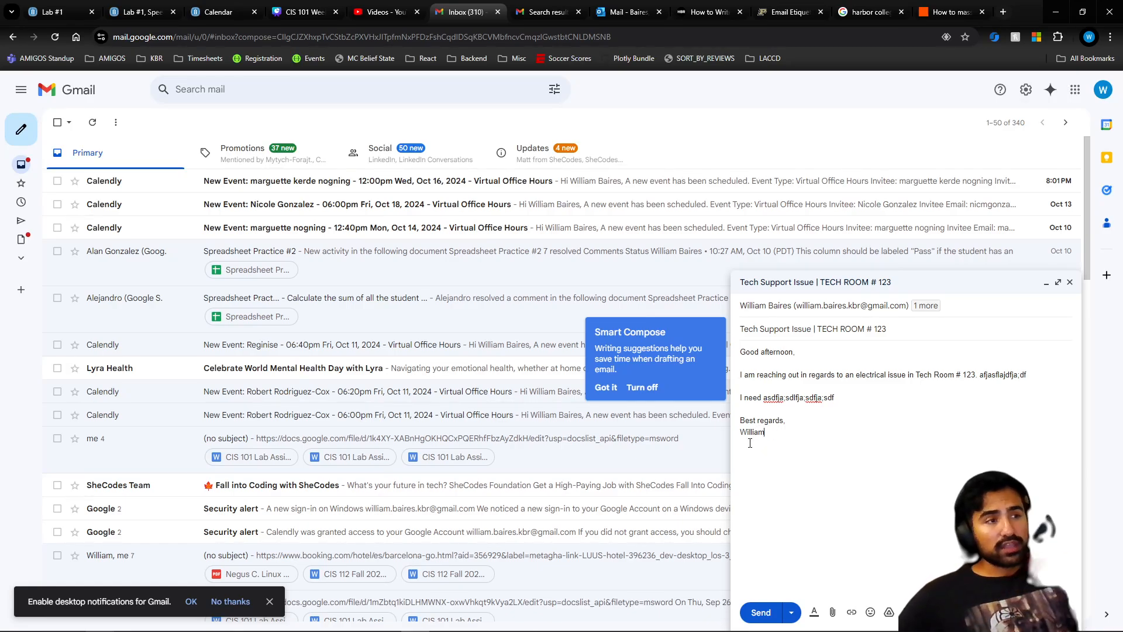
pyautogui.moveTo(782, 440); pyautogui.dragTo(725, 432)
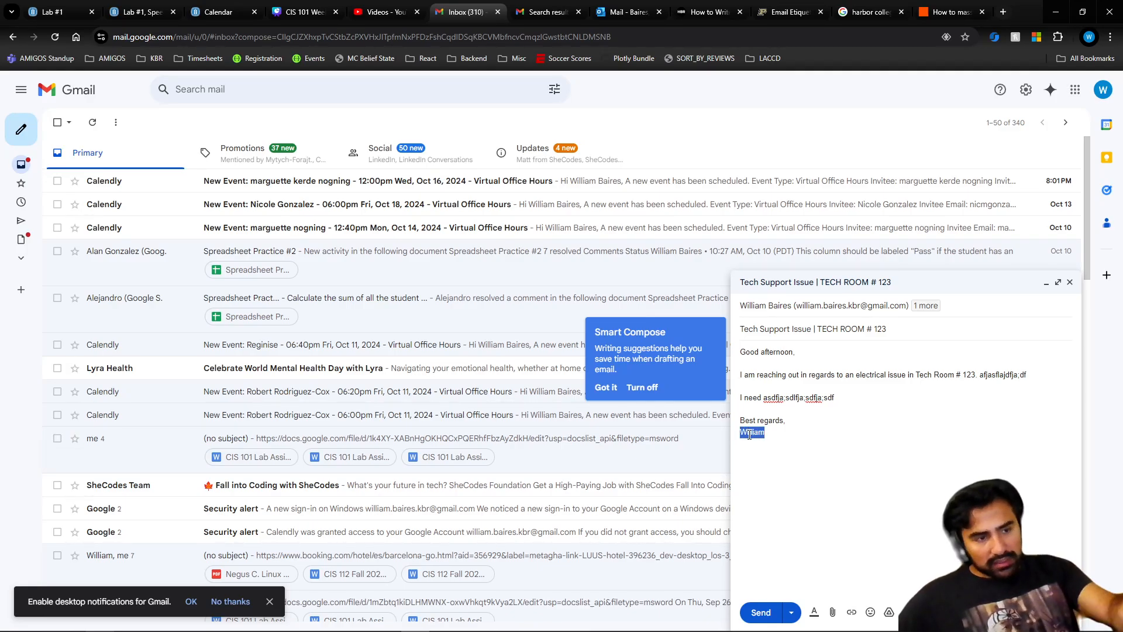
pyautogui.click(772, 438)
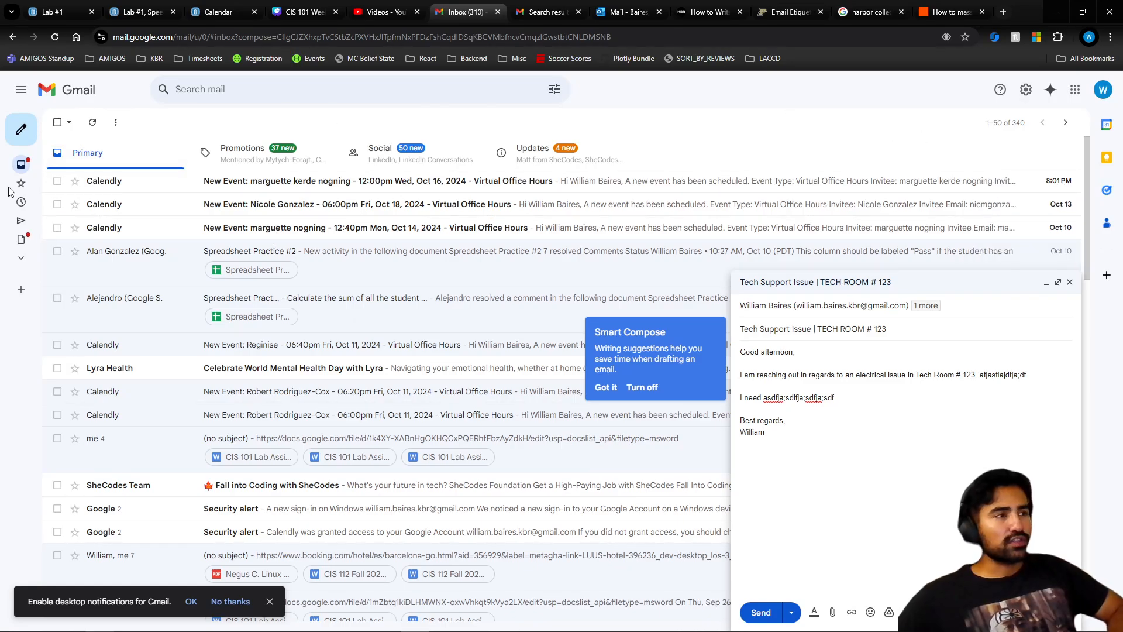
pyautogui.moveTo(29, 238)
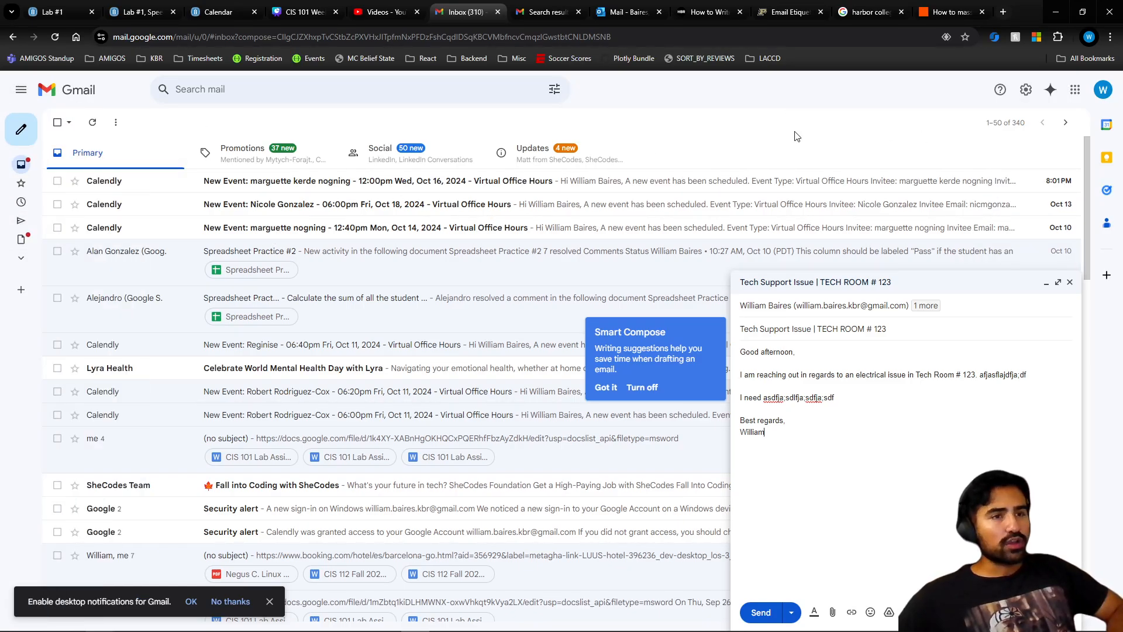
# - Open the full Gmail settings page from the quick settings panel
pyautogui.click(1026, 91)
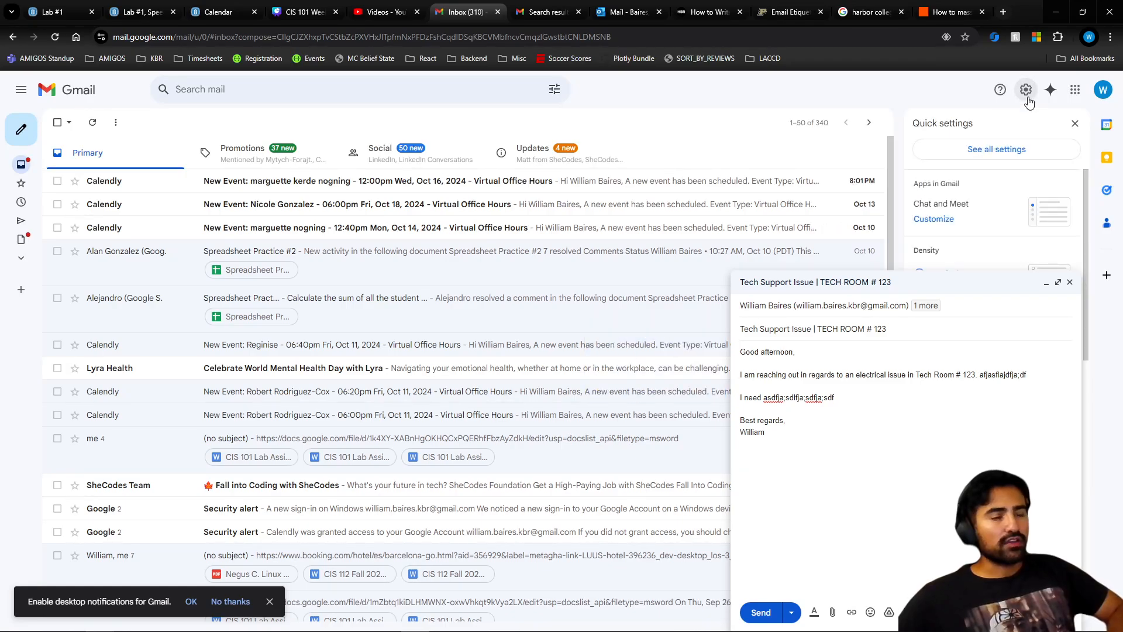
pyautogui.click(1047, 283)
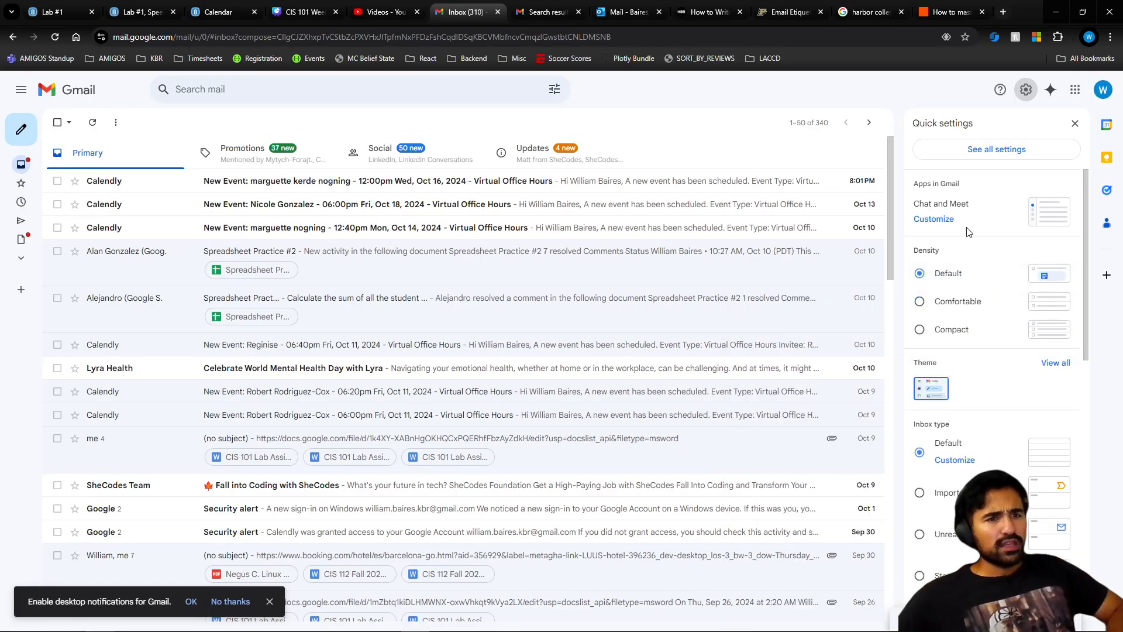
pyautogui.click(995, 150)
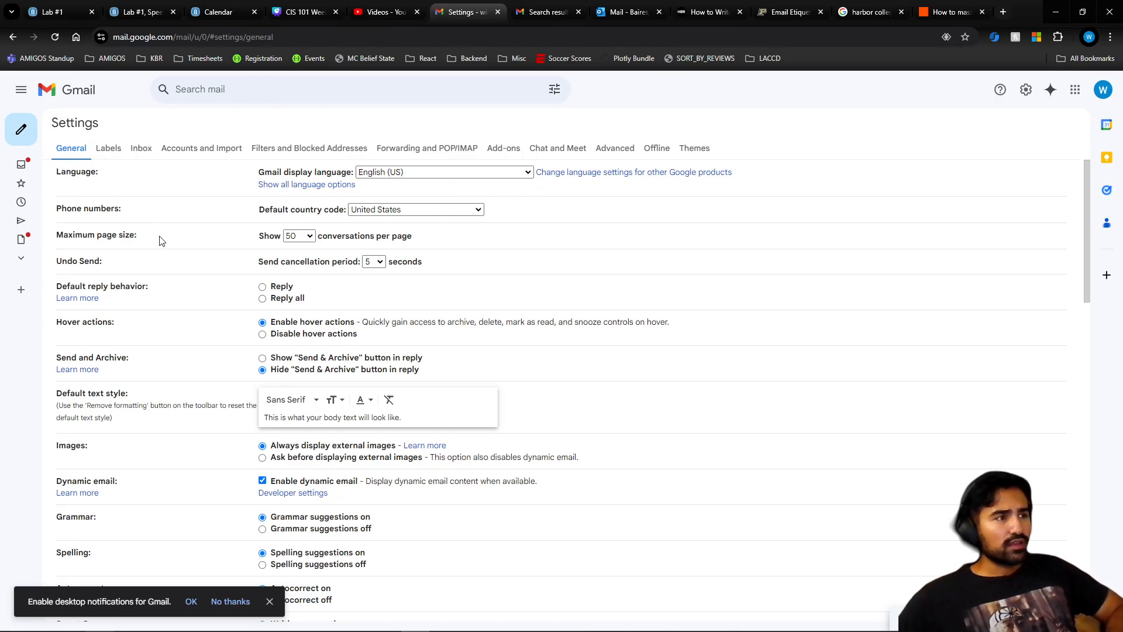
pyautogui.scroll(-4, 164, 241)
pyautogui.scroll(4, 163, 241)
# - Scroll the General settings to the empty Signature section, briefly searching 'signature'
pyautogui.click(199, 91)
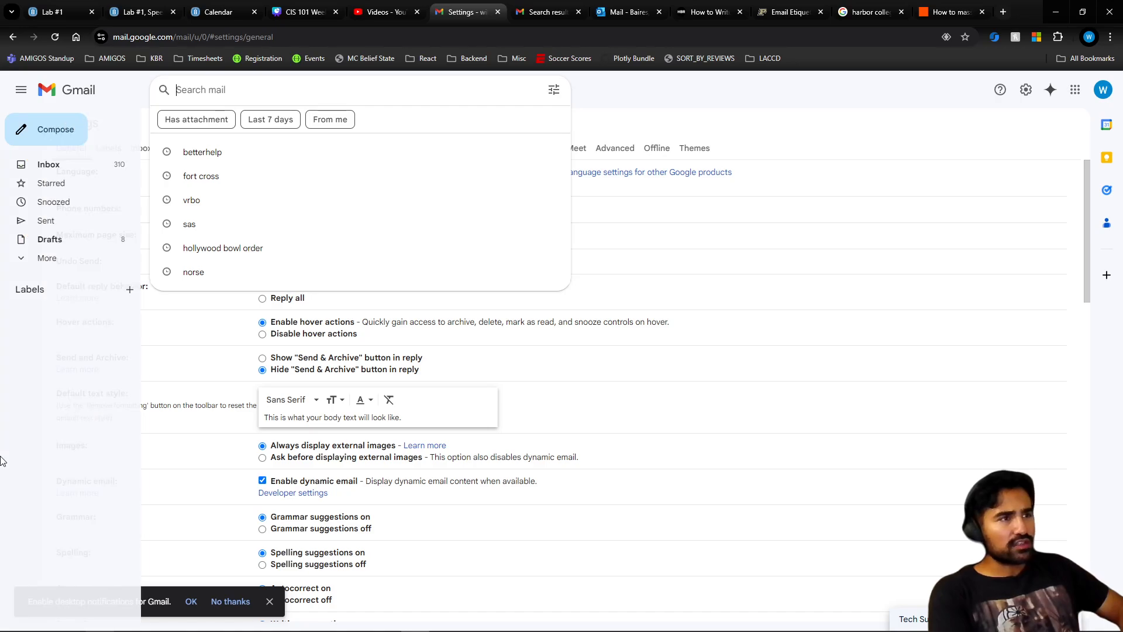
pyautogui.moveTo(99, 630)
pyautogui.write('signature')
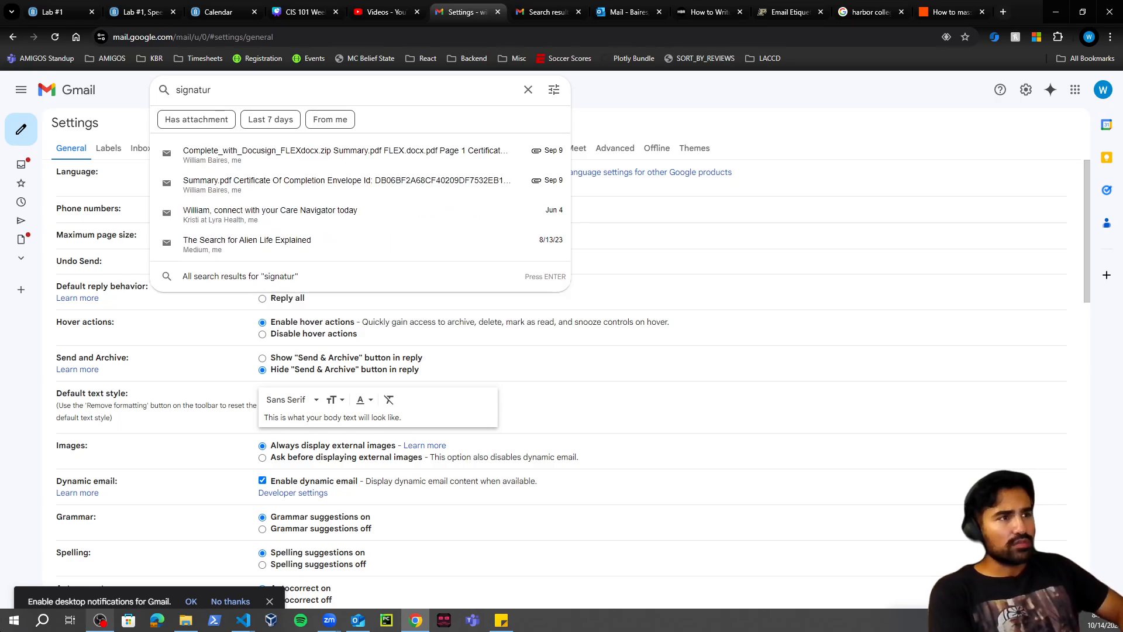
pyautogui.press('BackSpace')
pyautogui.press('BackSpace')
pyautogui.press('BackSpace')
pyautogui.press('BackSpace')
pyautogui.press('BackSpace')
pyautogui.press('BackSpace')
pyautogui.press('BackSpace')
pyautogui.press('BackSpace')
pyautogui.press('BackSpace')
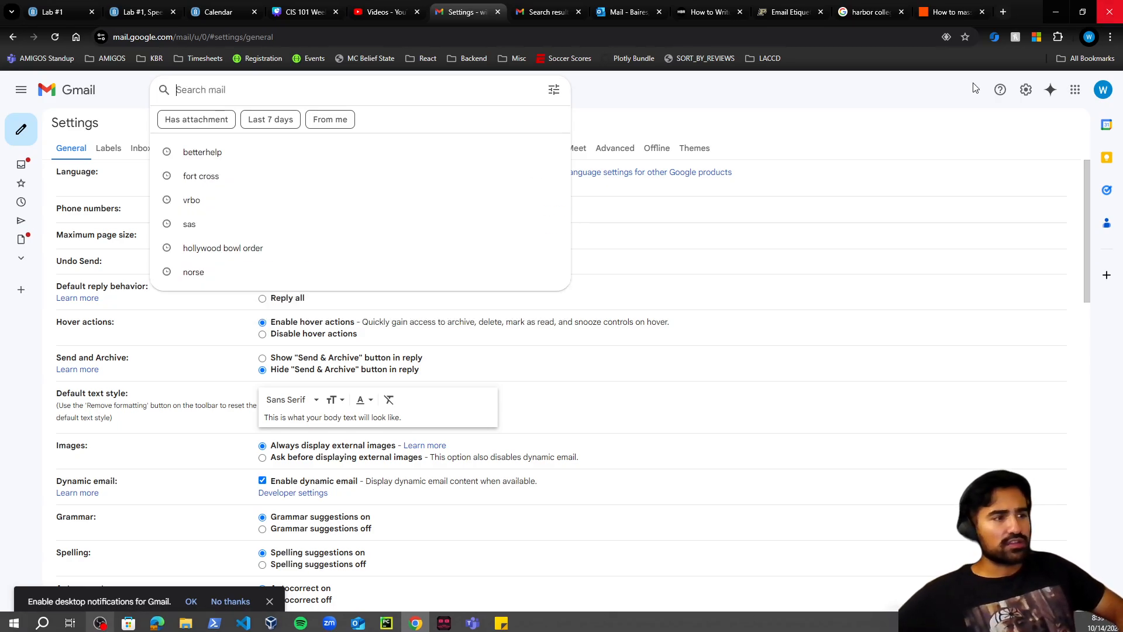
pyautogui.click(787, 414)
pyautogui.scroll(-20, 114, 363)
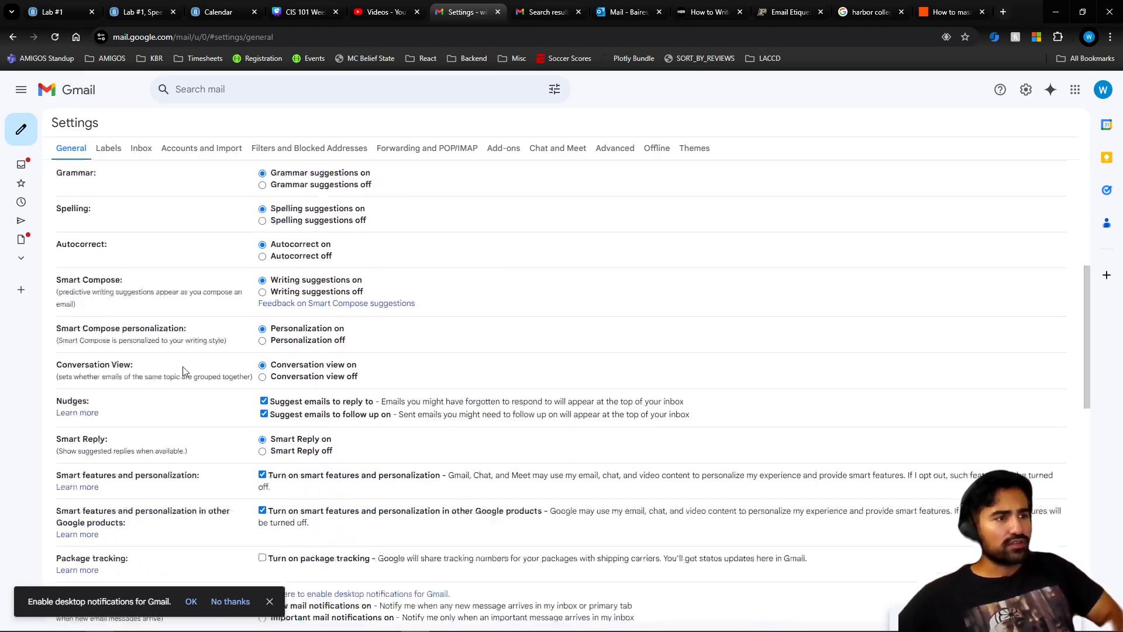
pyautogui.scroll(-1, 216, 388)
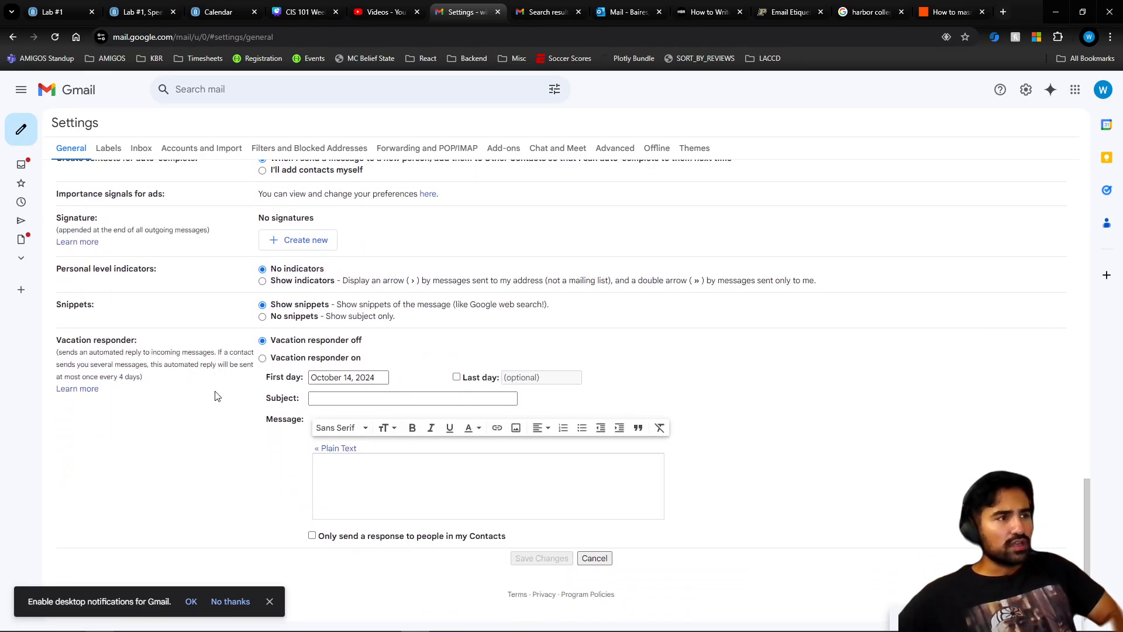
pyautogui.scroll(3, 136, 374)
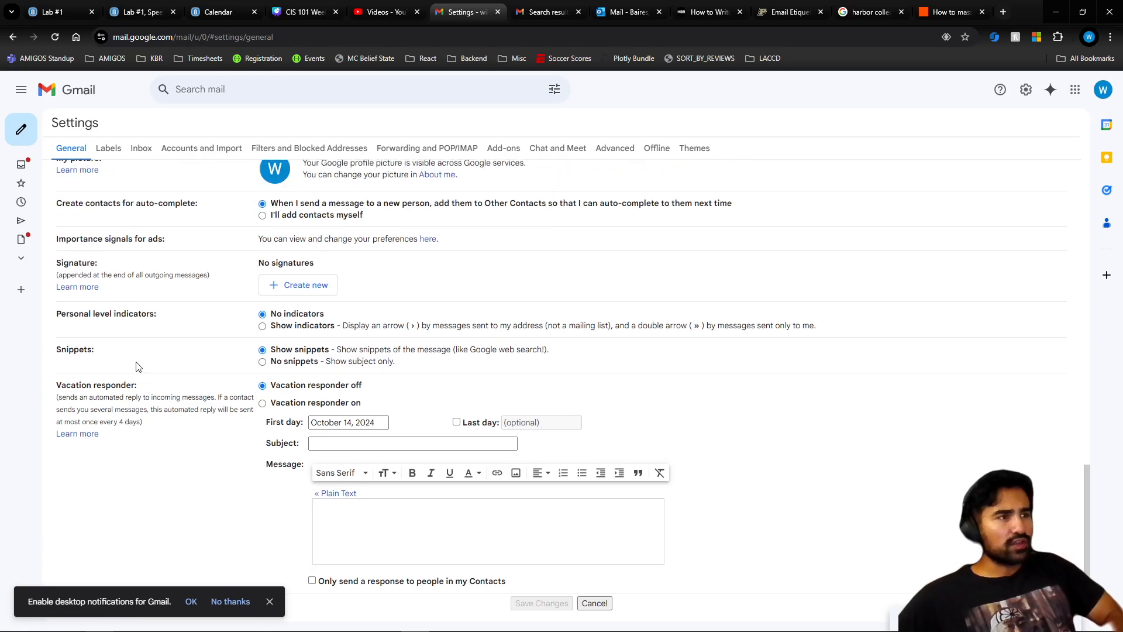
pyautogui.tripleClick(86, 391)
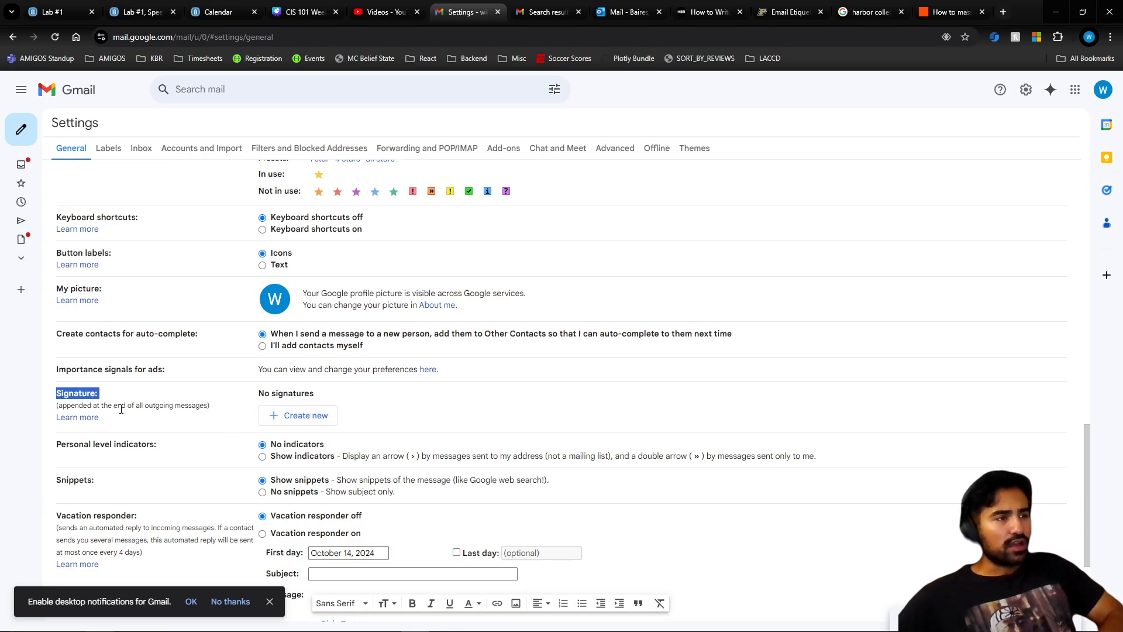
# - Create a new signature named 'Example'
pyautogui.click(301, 418)
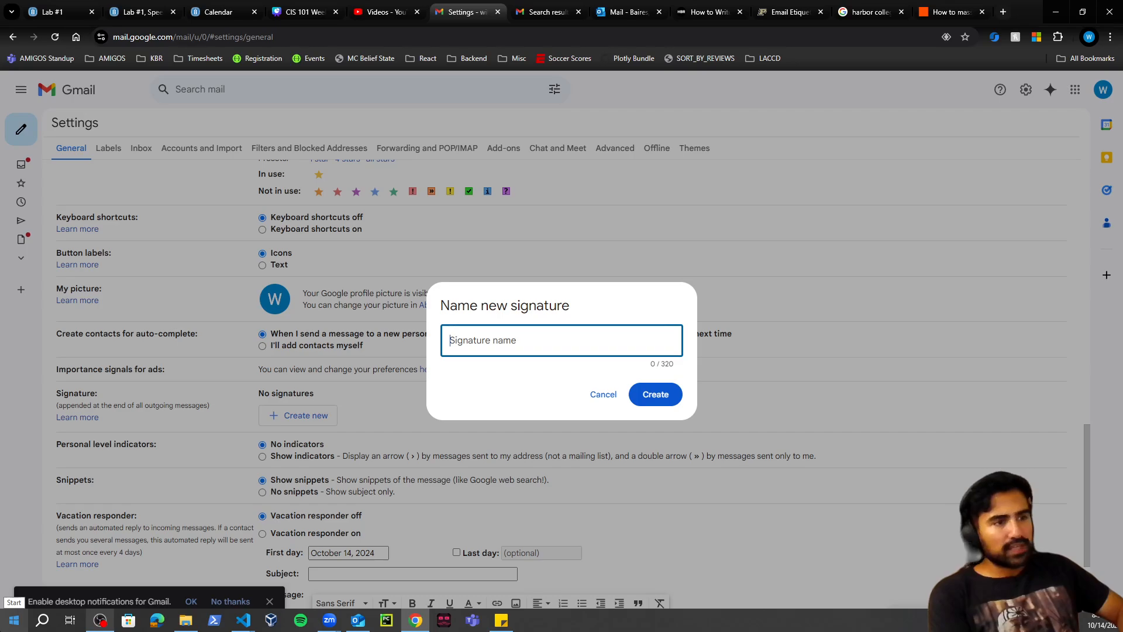
pyautogui.write('Example')
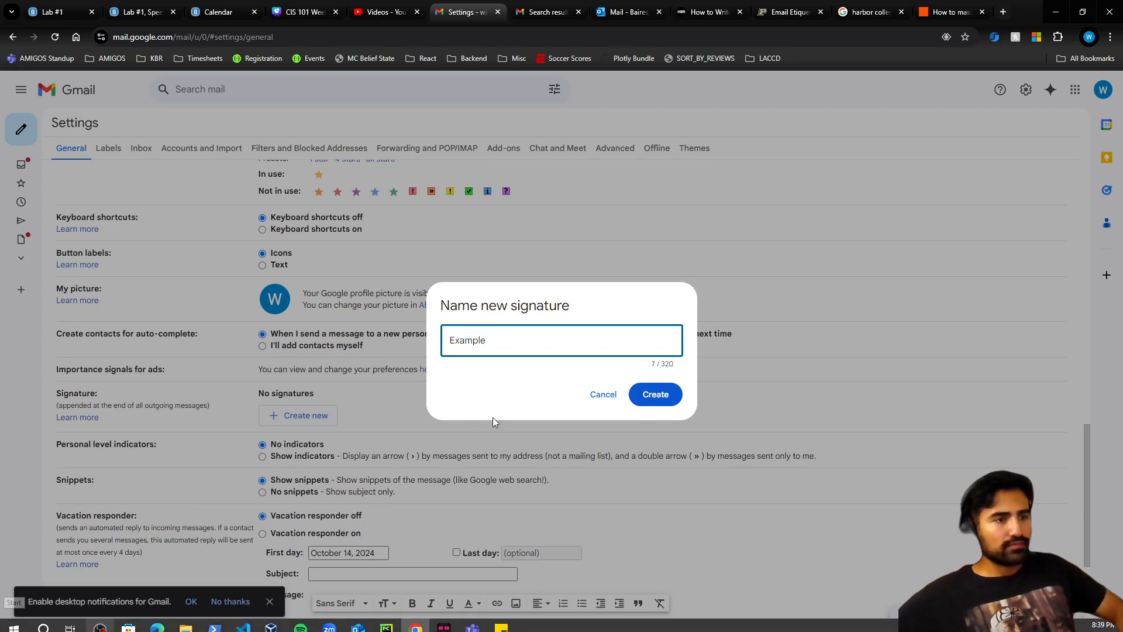
pyautogui.click(655, 395)
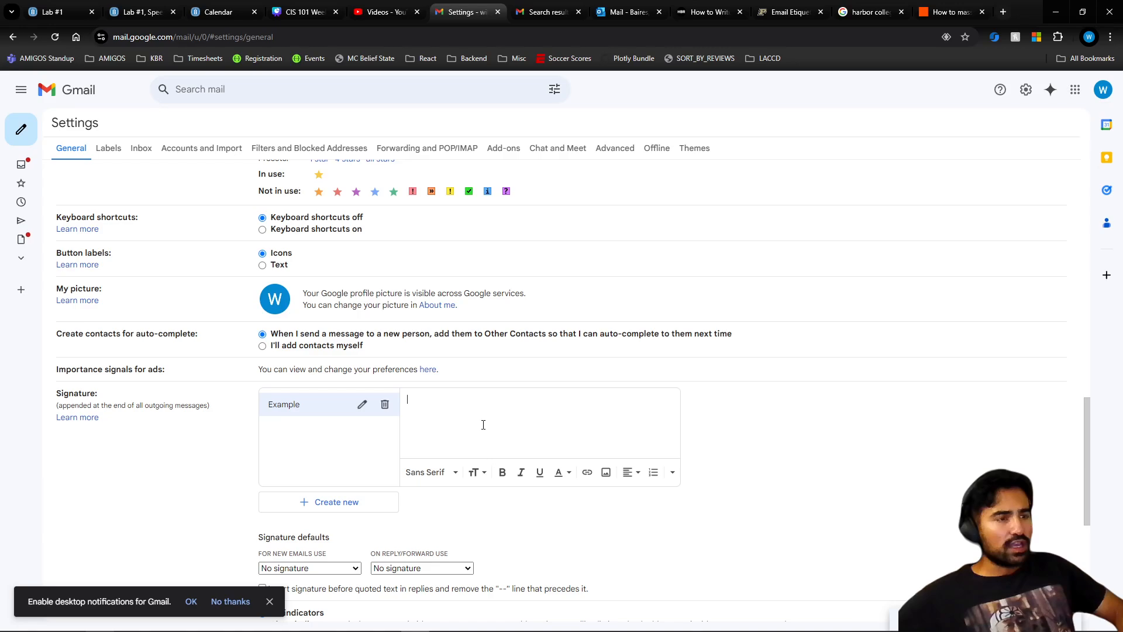
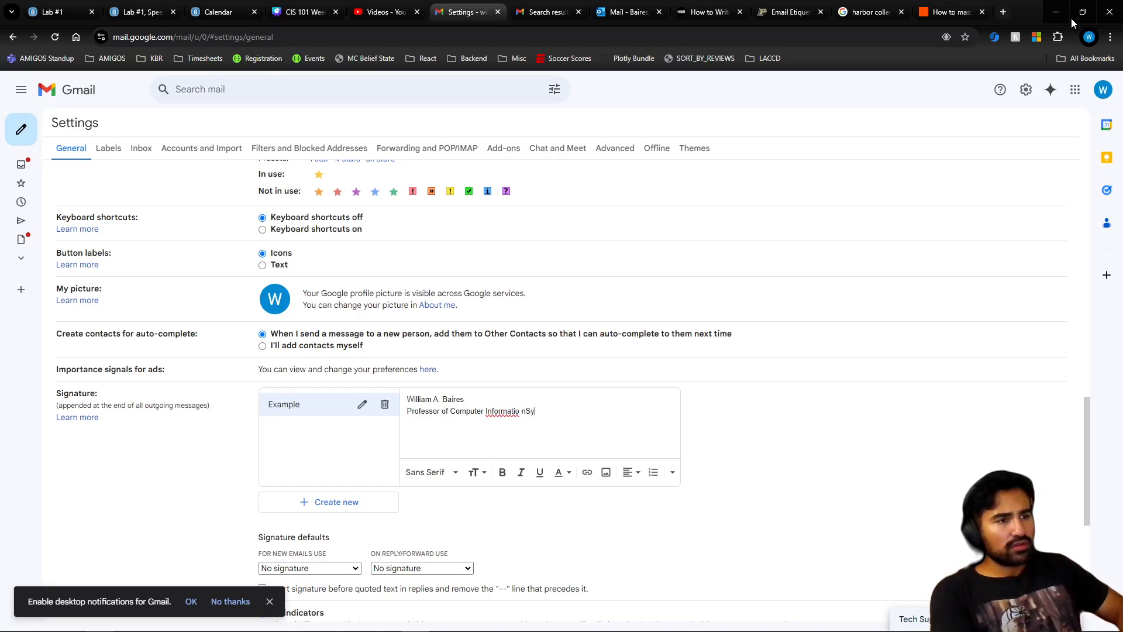
# - Fill the signature with the sender's name, Professor of Computer Information Systems, 'LA Harbor Coolege' and an e-mail address
pyautogui.press('Return')
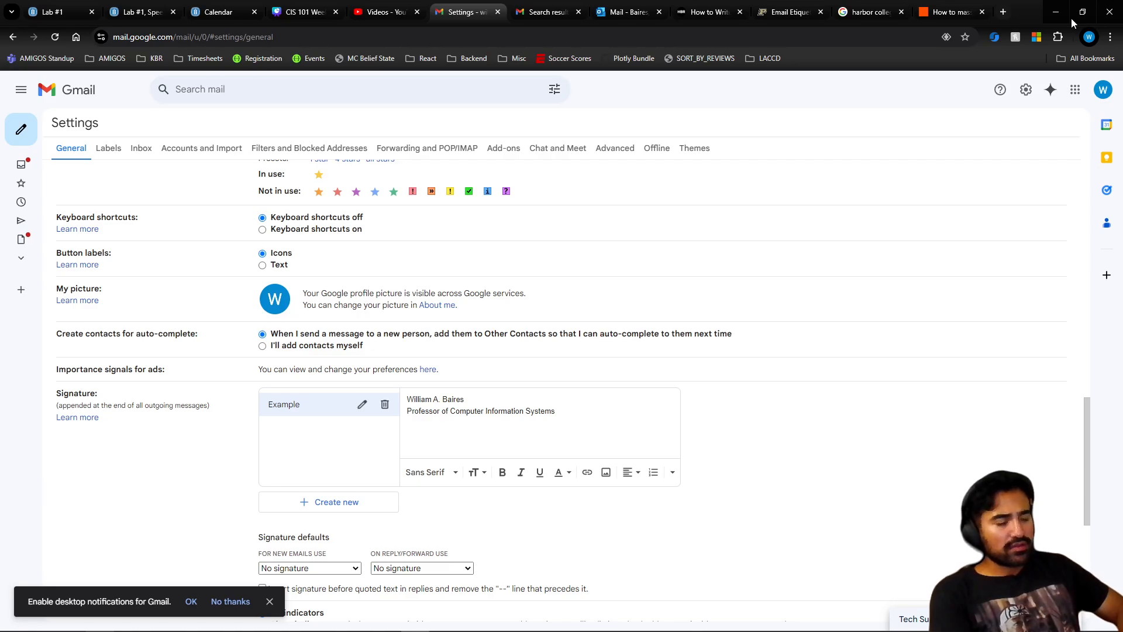
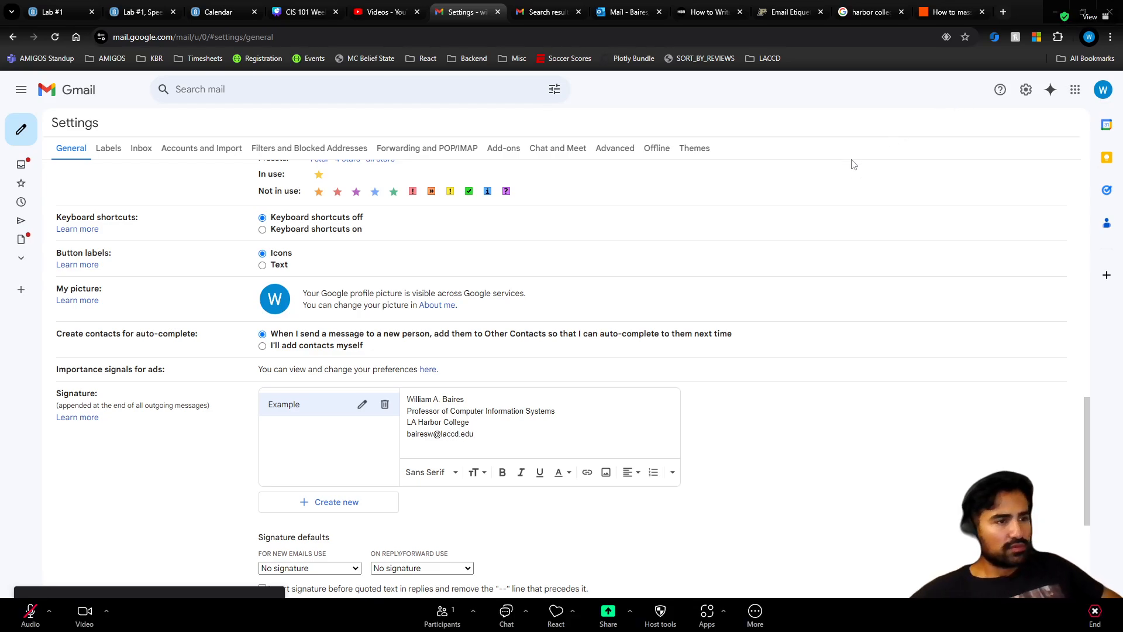
# - Bold the signature's name line and switch the signature font to Georgia after trying Trebuchet MS
pyautogui.moveTo(486, 435)
pyautogui.mouseDown()
pyautogui.moveTo(407, 404)
pyautogui.moveTo(468, 400)
pyautogui.mouseUp()
pyautogui.hotkey('ctrl', 'b')
pyautogui.click(483, 432)
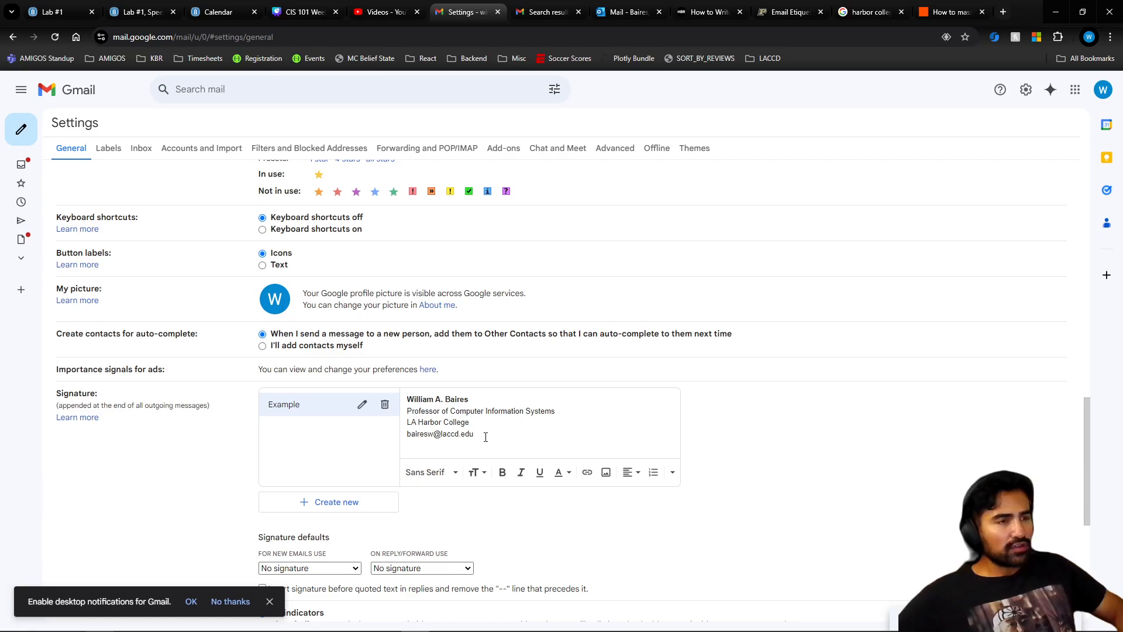
pyautogui.moveTo(486, 438); pyautogui.dragTo(385, 404)
pyautogui.click(454, 473)
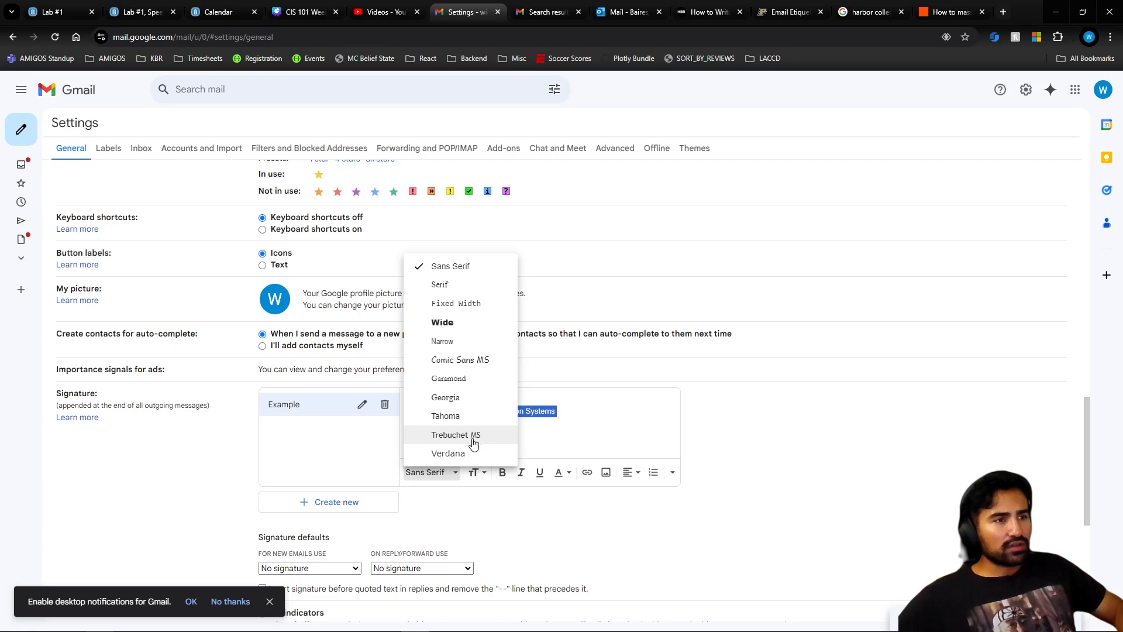
pyautogui.click(473, 435)
pyautogui.click(503, 437)
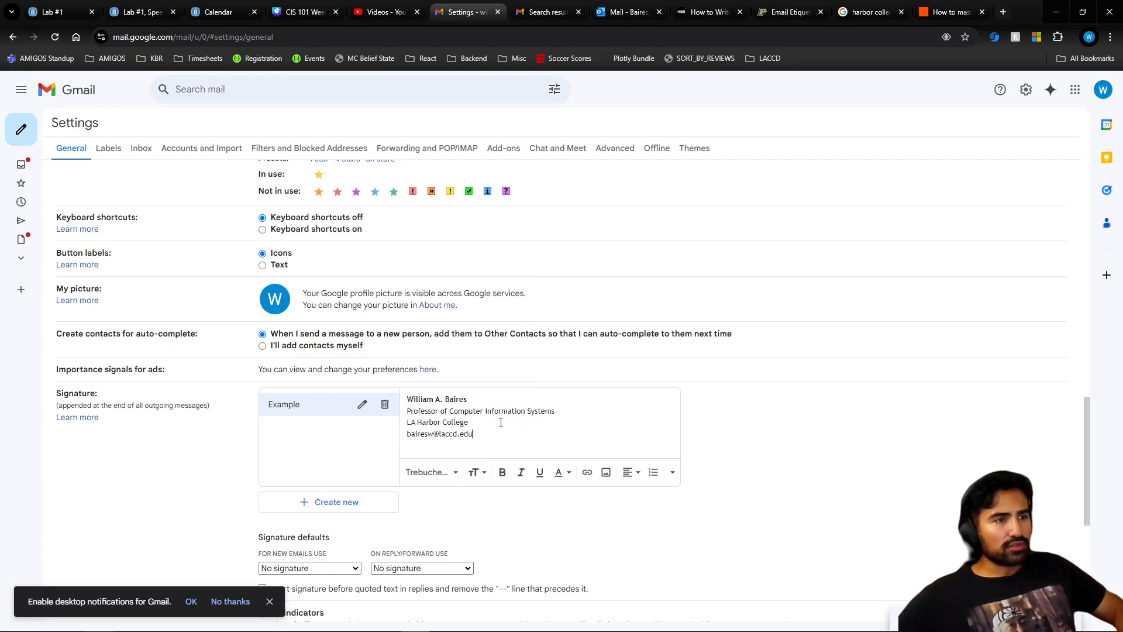
pyautogui.moveTo(489, 438); pyautogui.dragTo(406, 396)
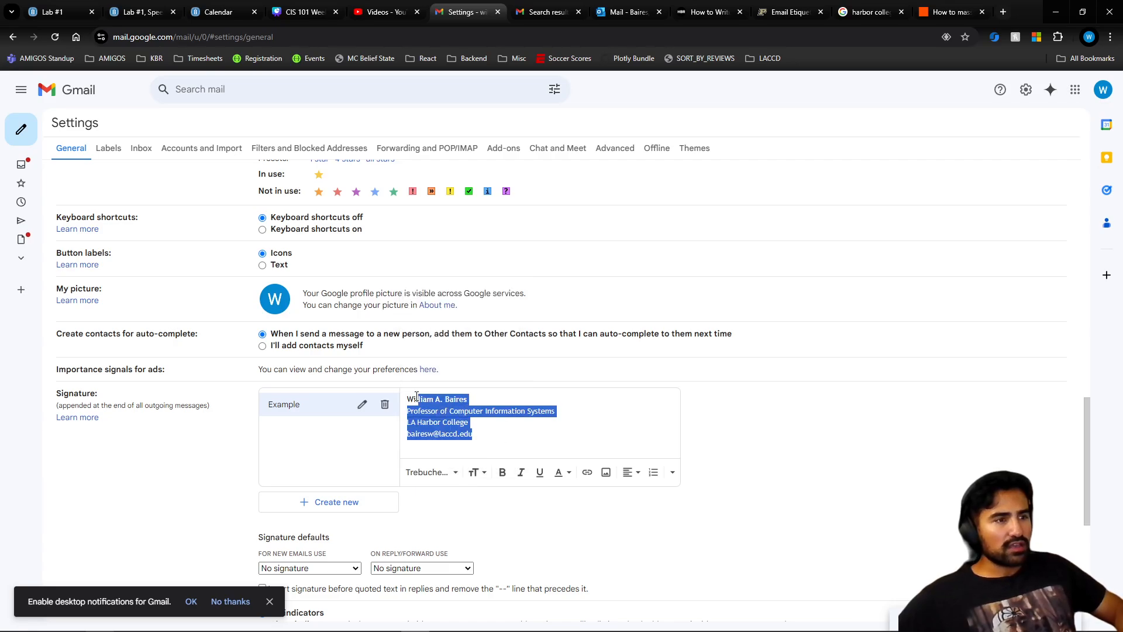
pyautogui.click(437, 473)
pyautogui.click(445, 398)
pyautogui.click(487, 424)
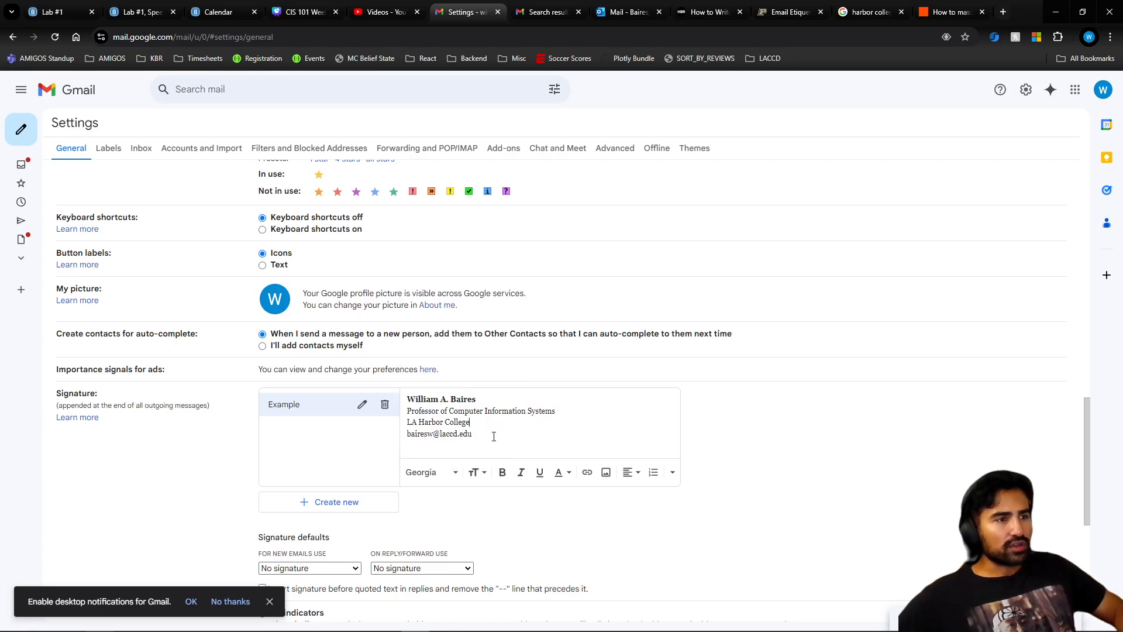
# - Colour the name line blue and the title, college and e-mail lines black
pyautogui.moveTo(478, 399); pyautogui.dragTo(393, 387)
pyautogui.click(564, 479)
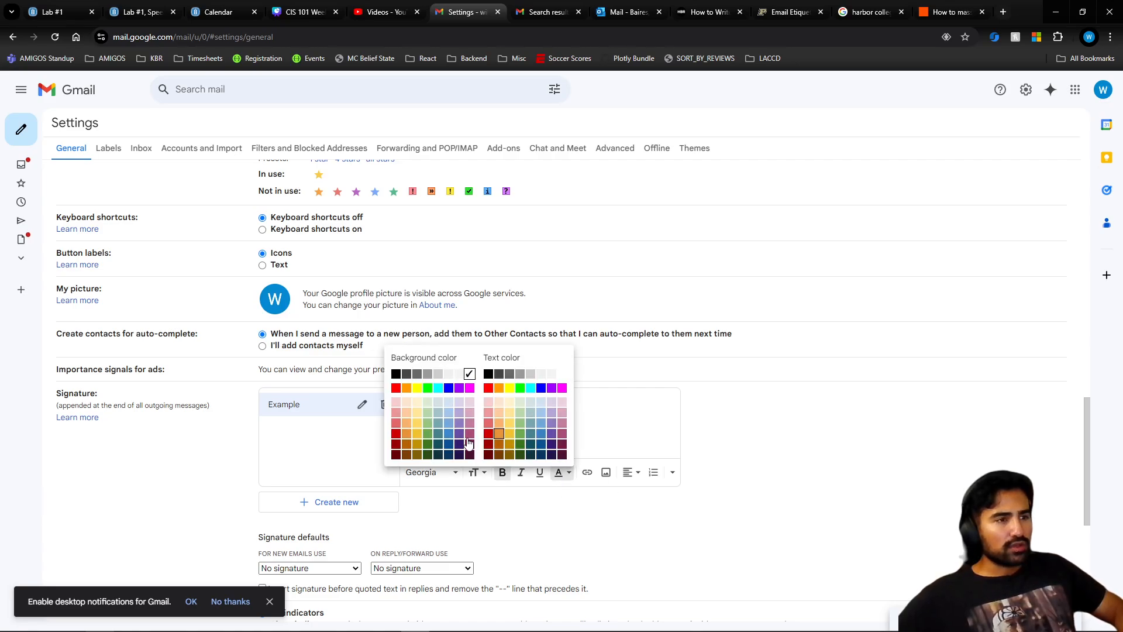
pyautogui.click(454, 445)
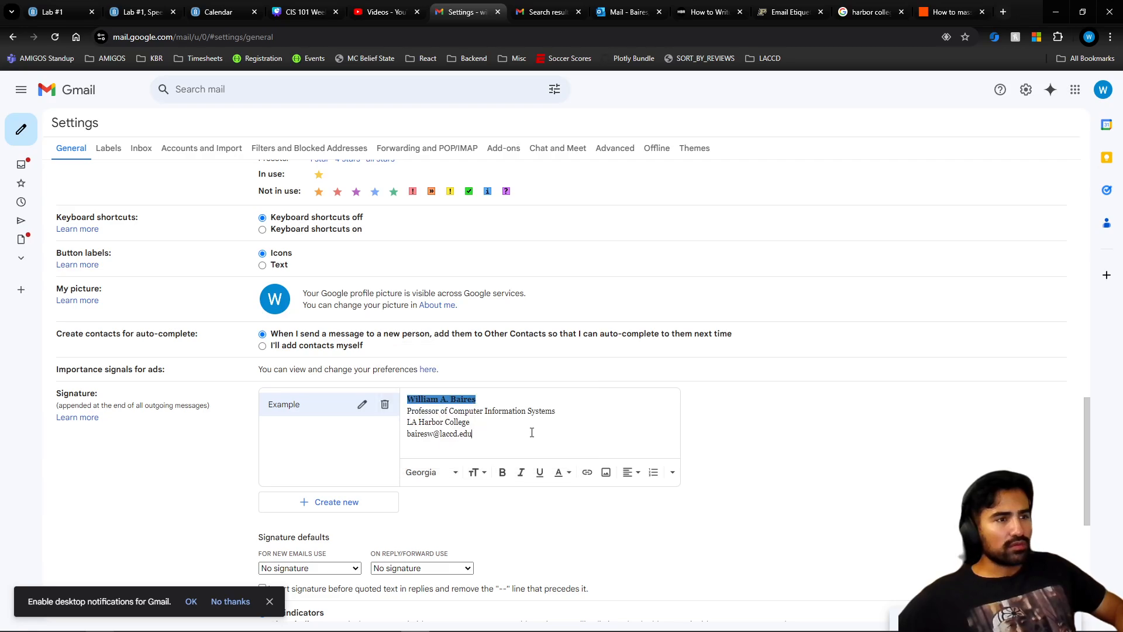
pyautogui.hotkey('ctrl', 'a')
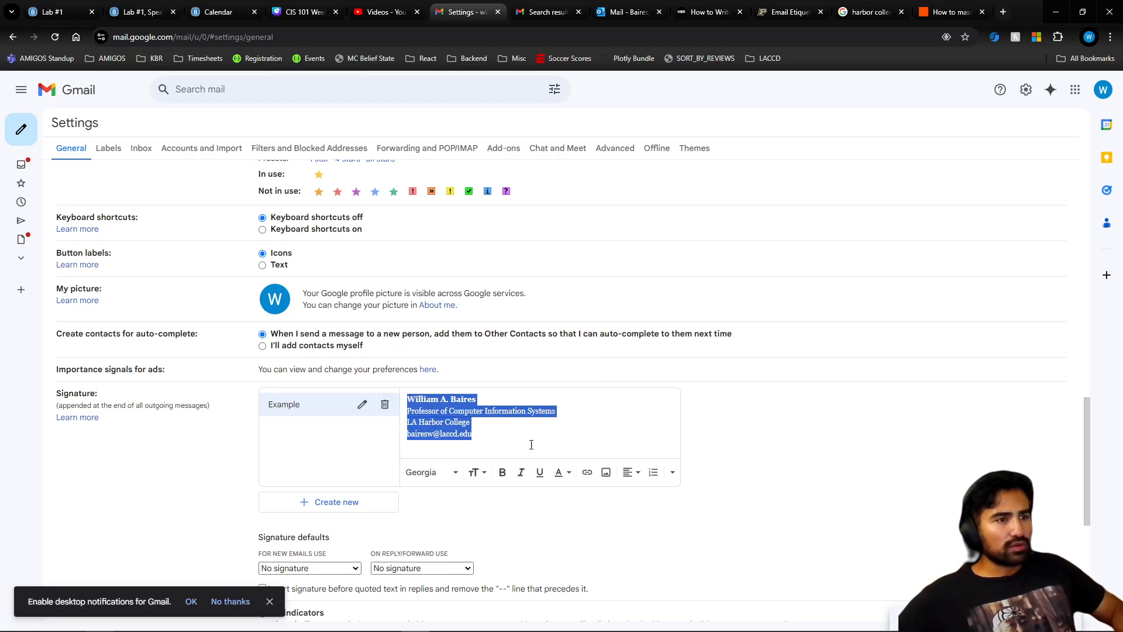
pyautogui.click(561, 477)
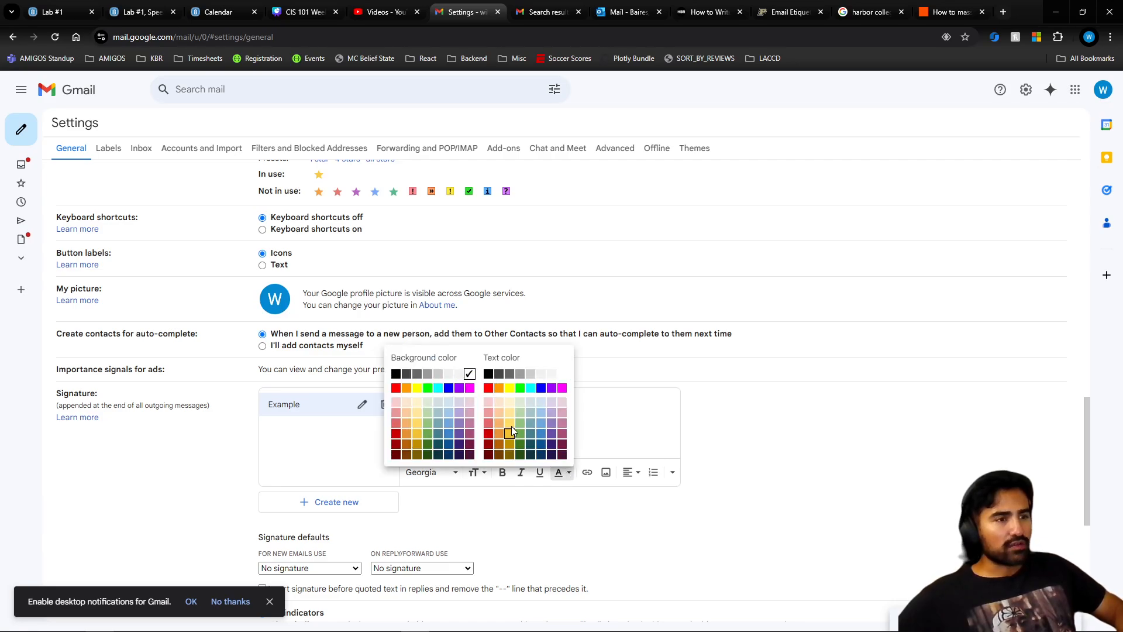
pyautogui.click(541, 433)
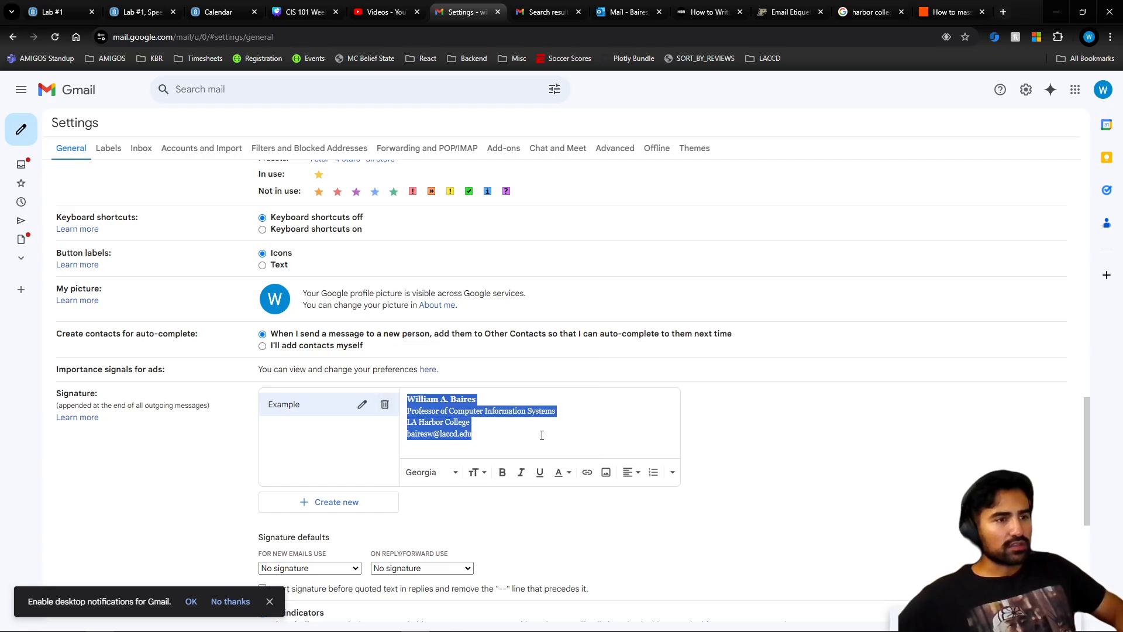
pyautogui.click(549, 428)
pyautogui.keyDown('shift'); pyautogui.click(388, 408); pyautogui.keyUp('shift')
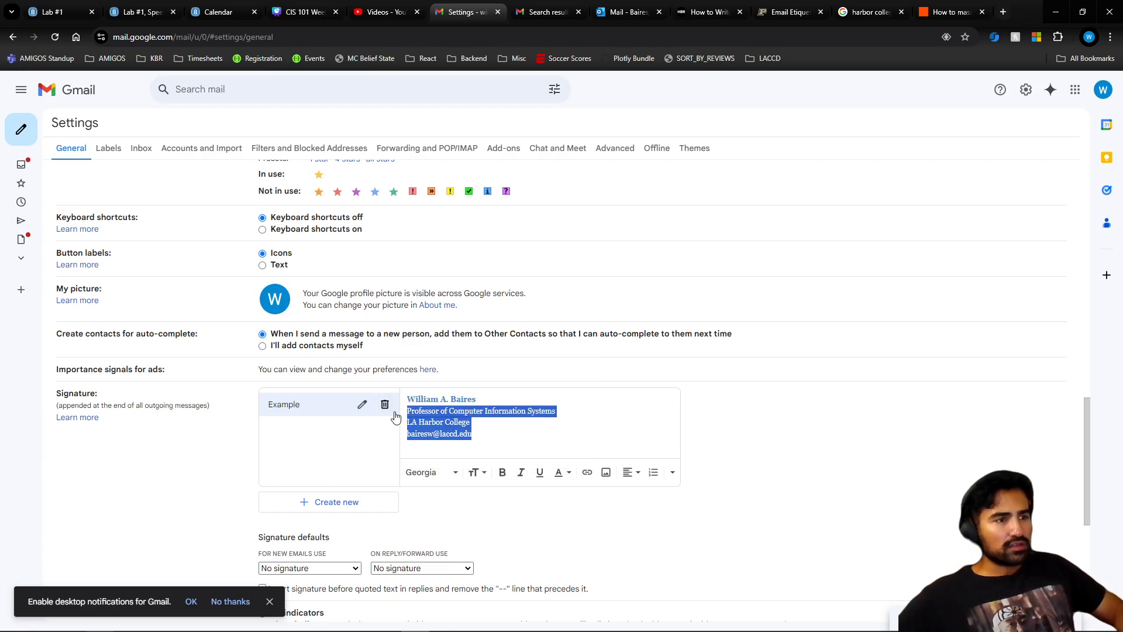
pyautogui.click(565, 479)
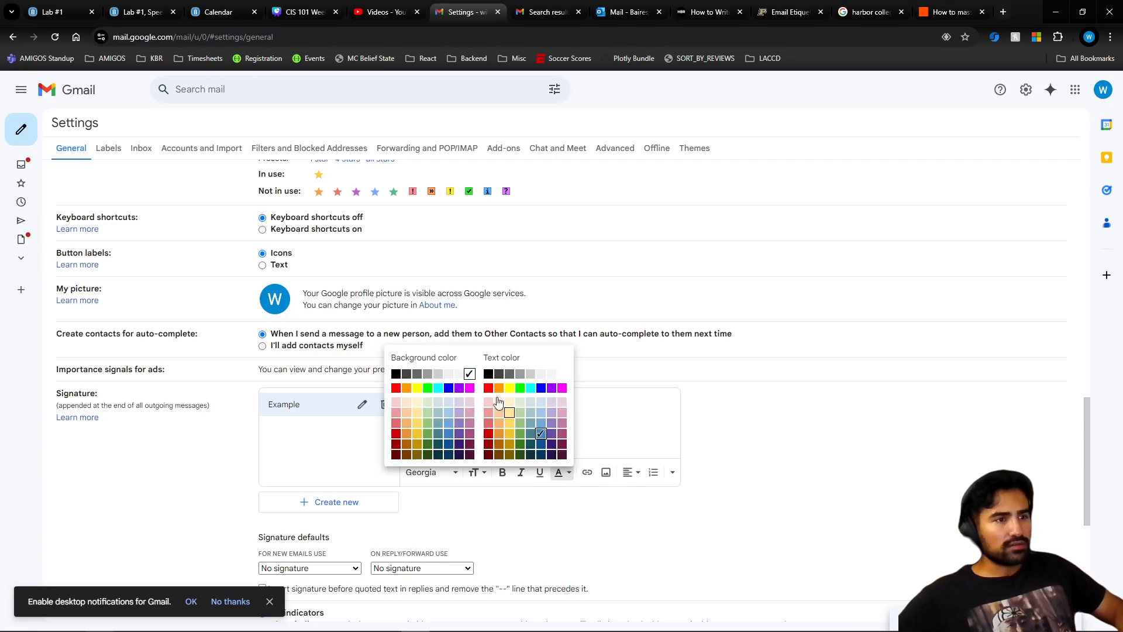
pyautogui.click(483, 375)
pyautogui.click(527, 428)
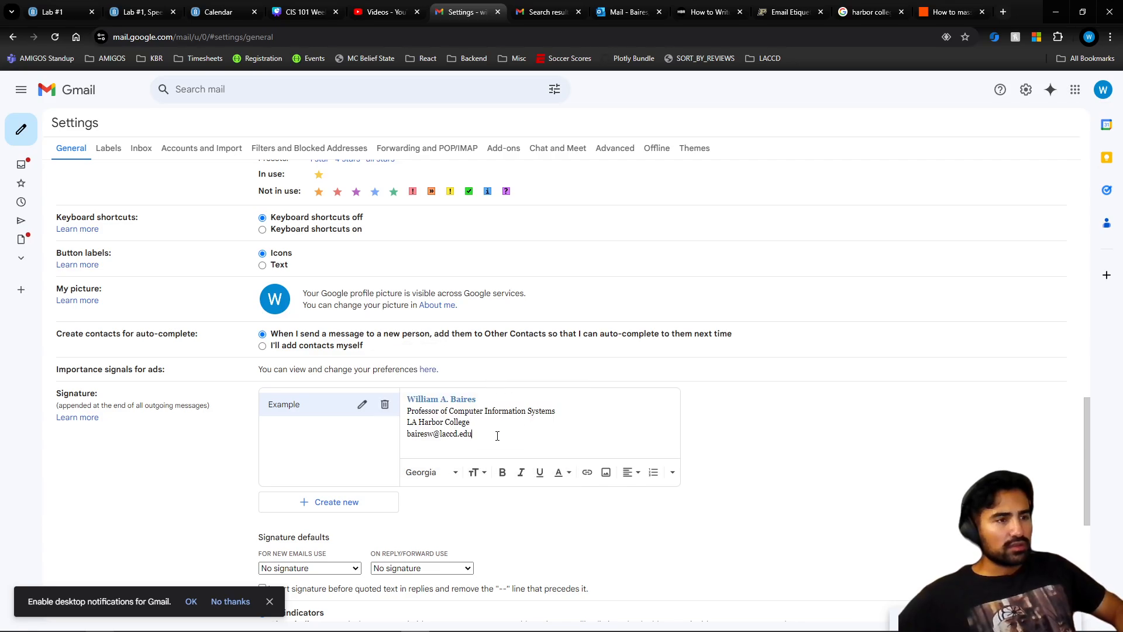
# - Choose Example for both the new-email and reply/forward signature defaults, then save changes
pyautogui.scroll(-2, 484, 503)
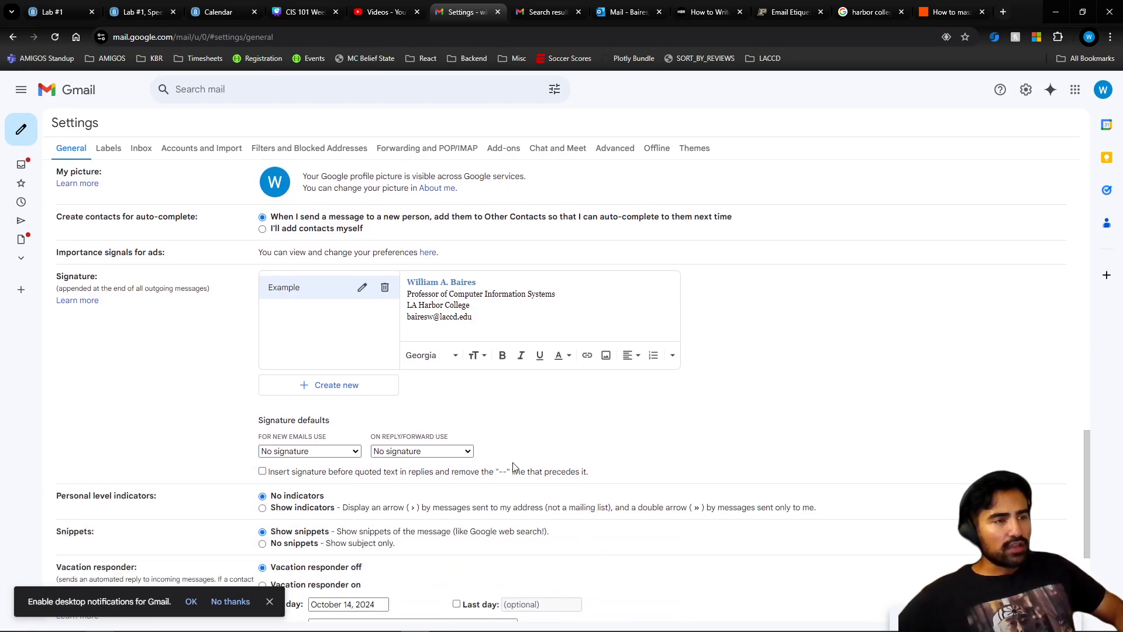
pyautogui.scroll(2, 513, 466)
pyautogui.scroll(-2, 388, 476)
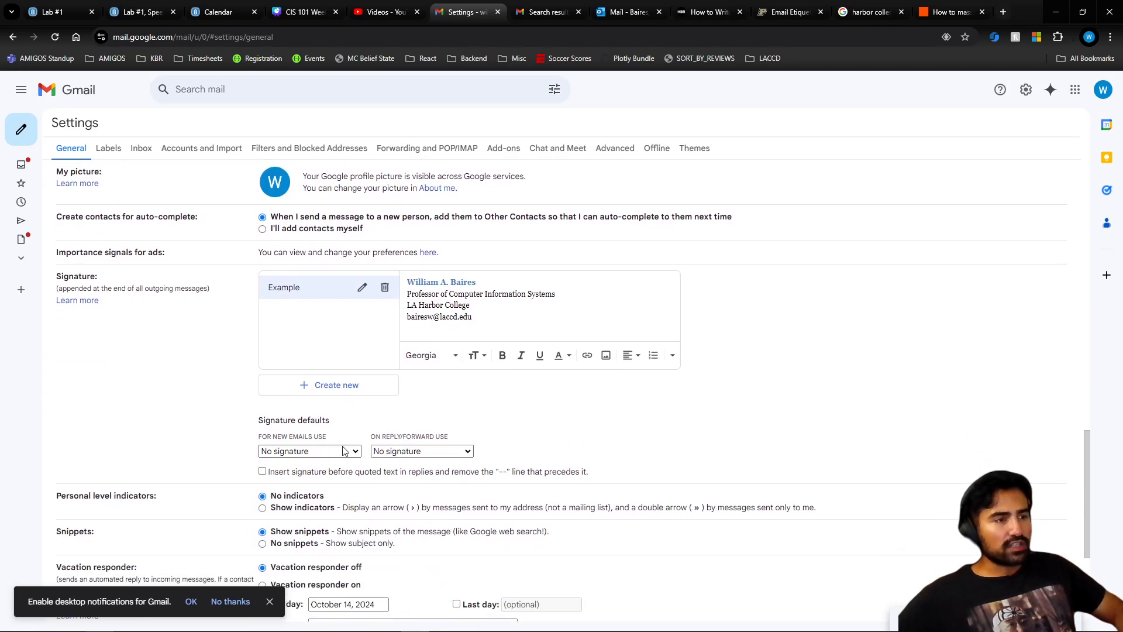
pyautogui.click(339, 452)
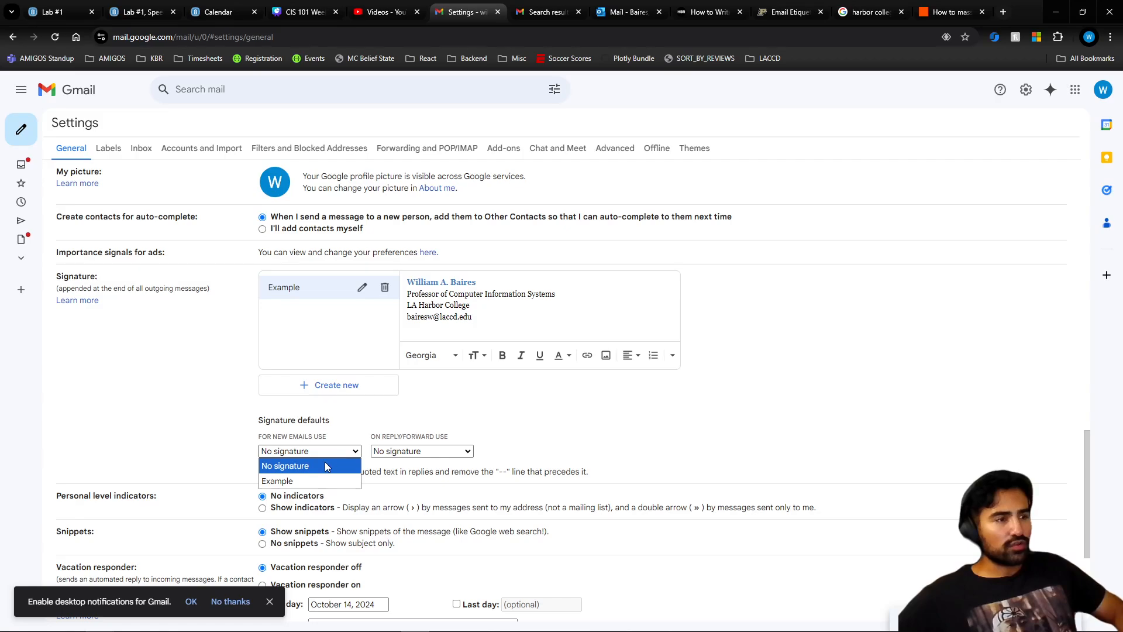
pyautogui.click(310, 481)
pyautogui.click(405, 453)
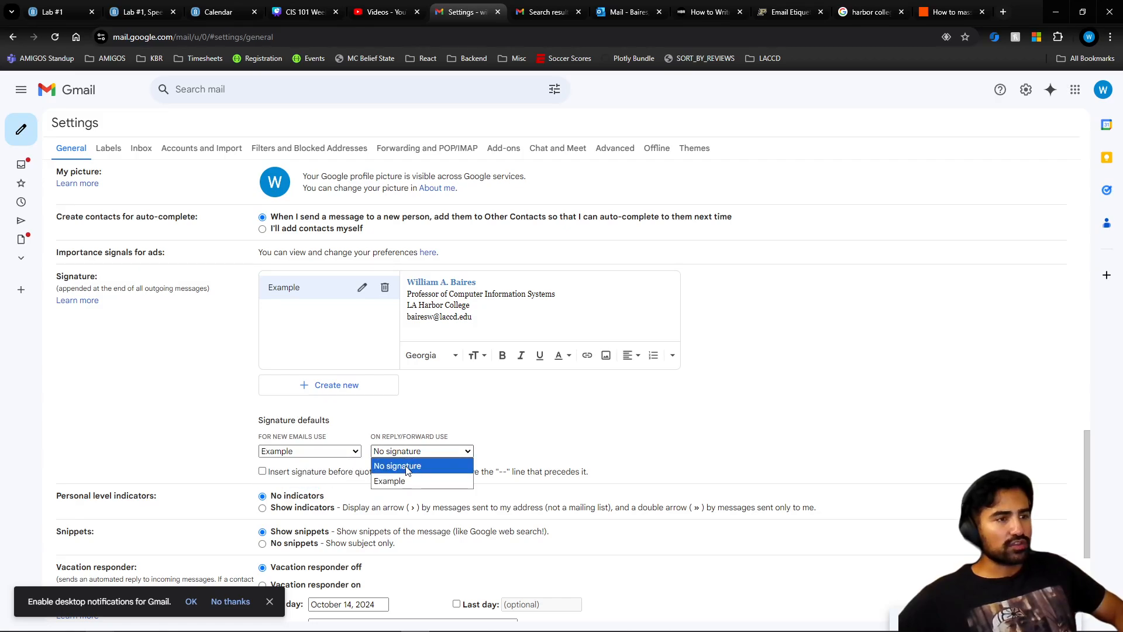
pyautogui.click(403, 479)
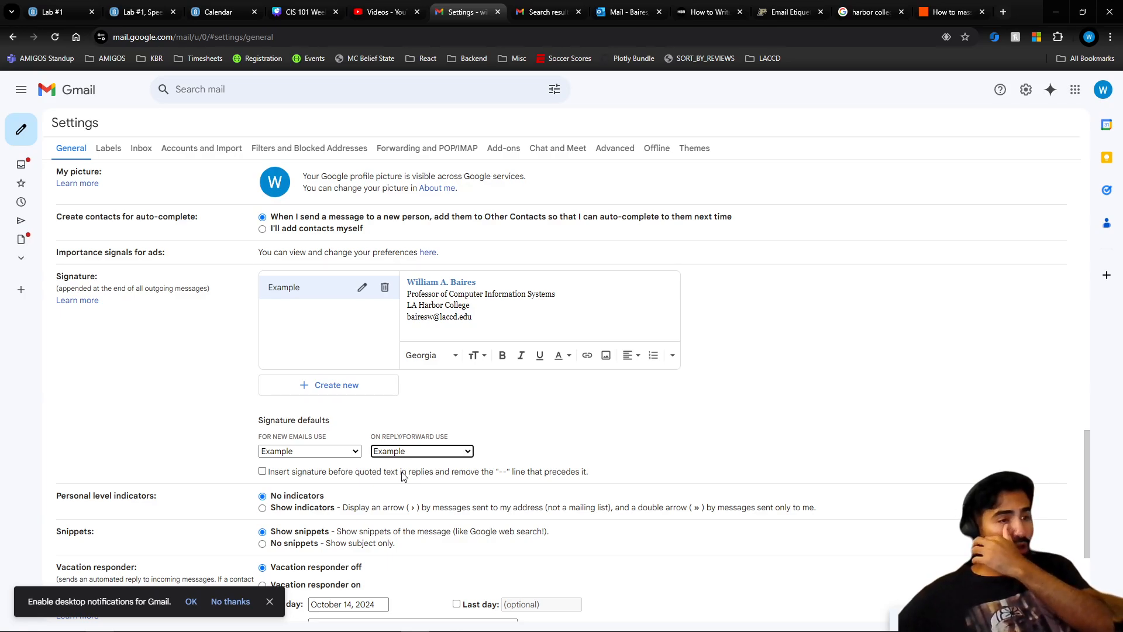
pyautogui.scroll(-4, 400, 440)
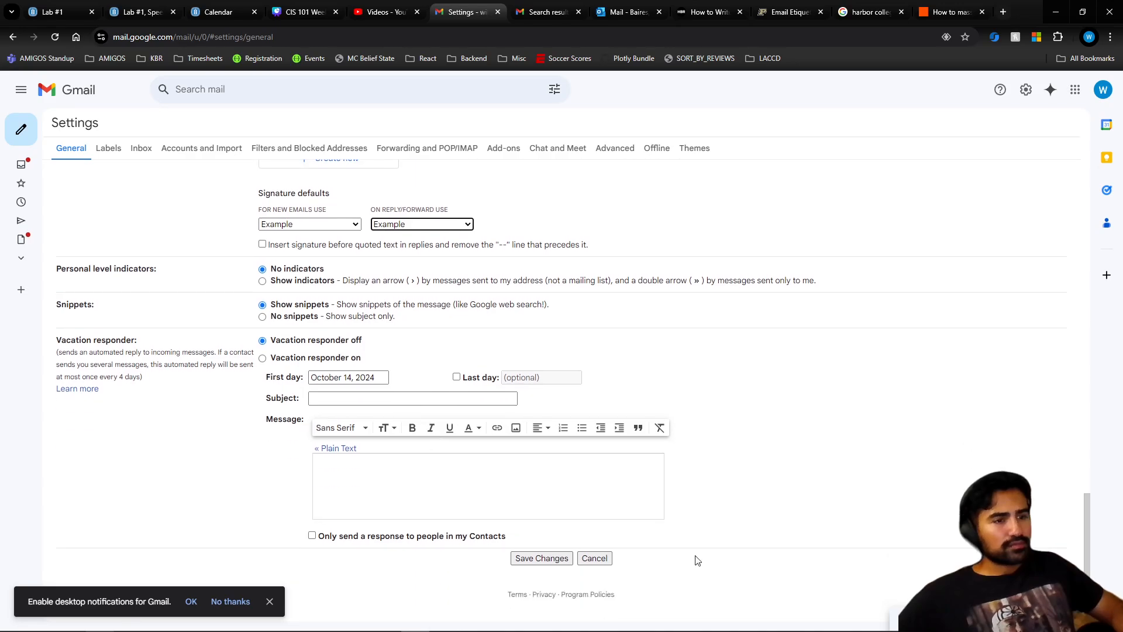
pyautogui.click(542, 559)
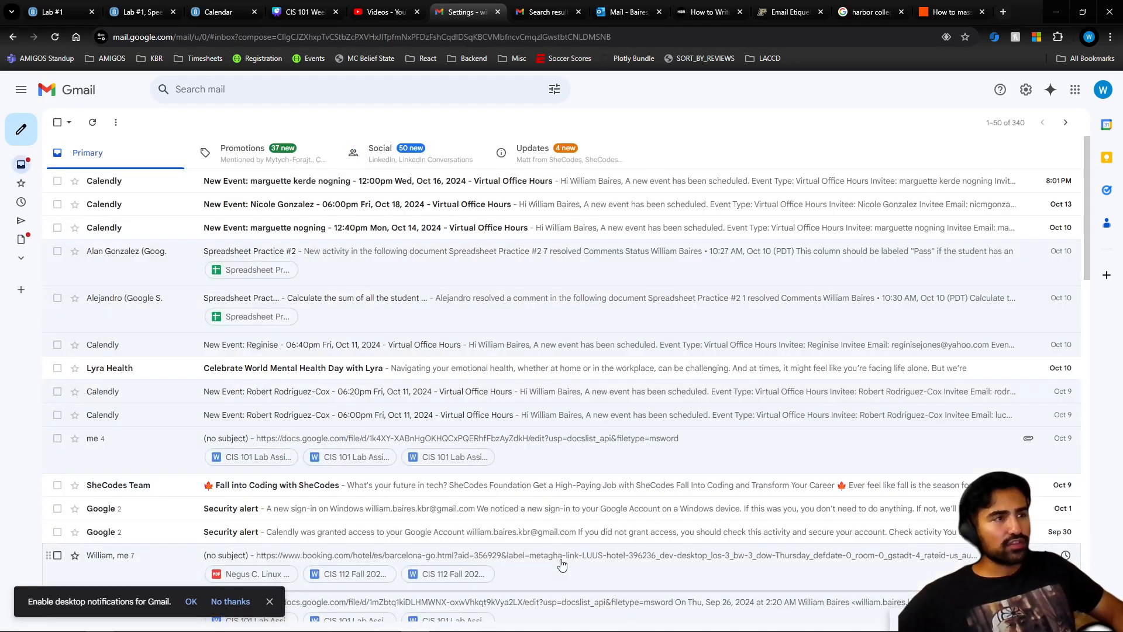
# - Compose a new email and highlight its automatically inserted Example signature
pyautogui.click(22, 133)
pyautogui.moveTo(843, 417)
pyautogui.mouseDown()
pyautogui.moveTo(681, 374)
pyautogui.moveTo(672, 349)
pyautogui.mouseUp()
pyautogui.click(869, 420)
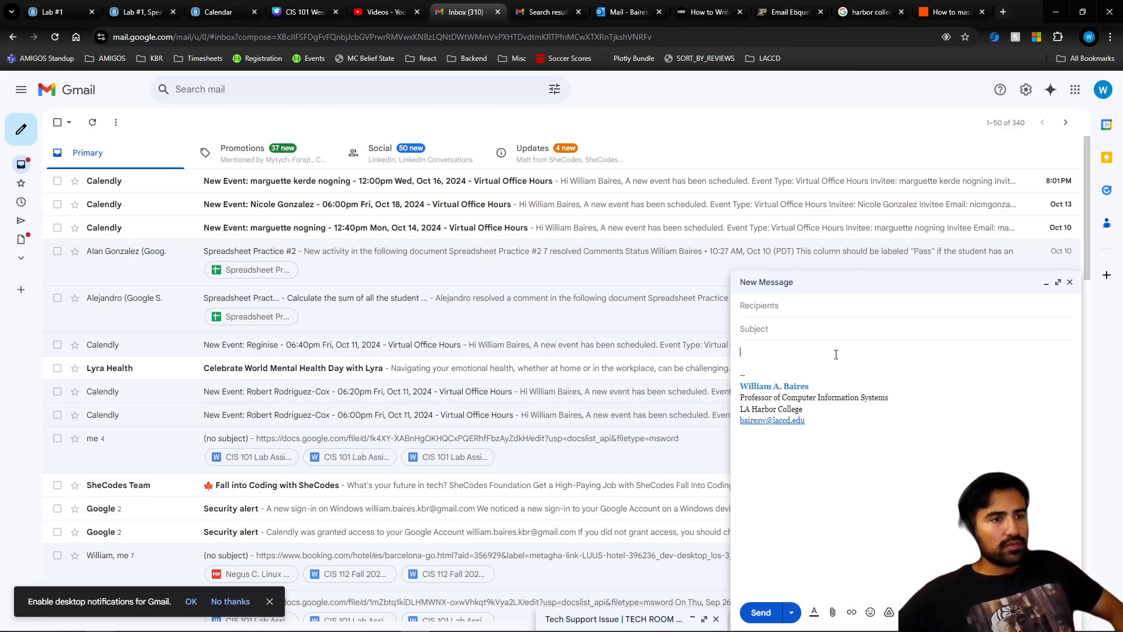
# - Type 'Good afternoon,' and 'Sincerely,' above the signature, removing the extra blank line
pyautogui.write('afte')
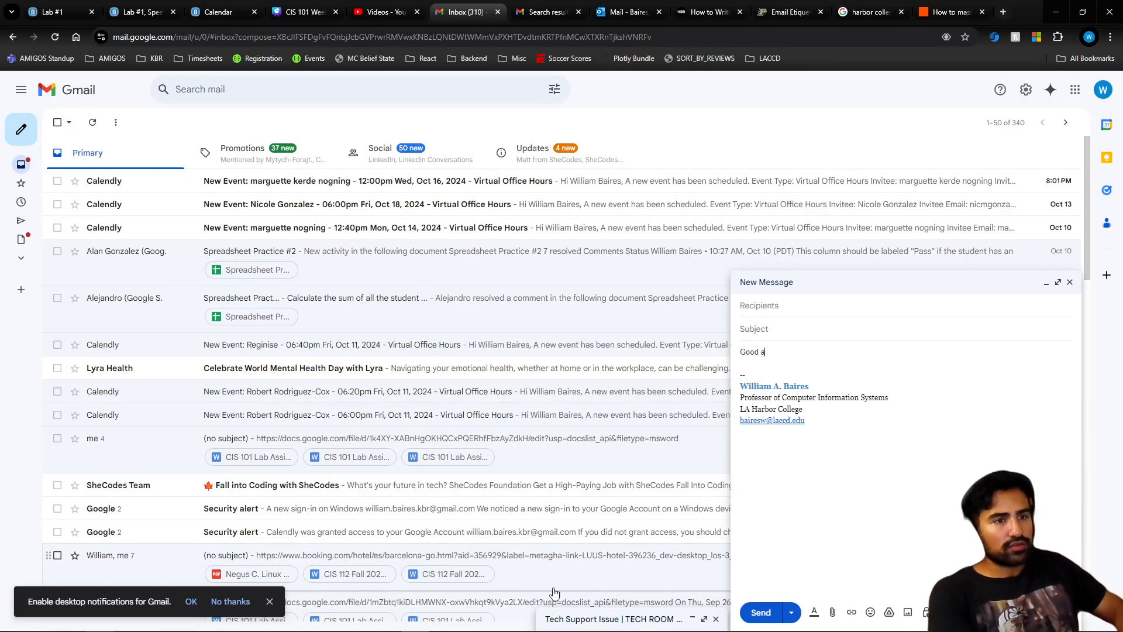
pyautogui.press('Return')
pyautogui.press('Return')
pyautogui.press('Return')
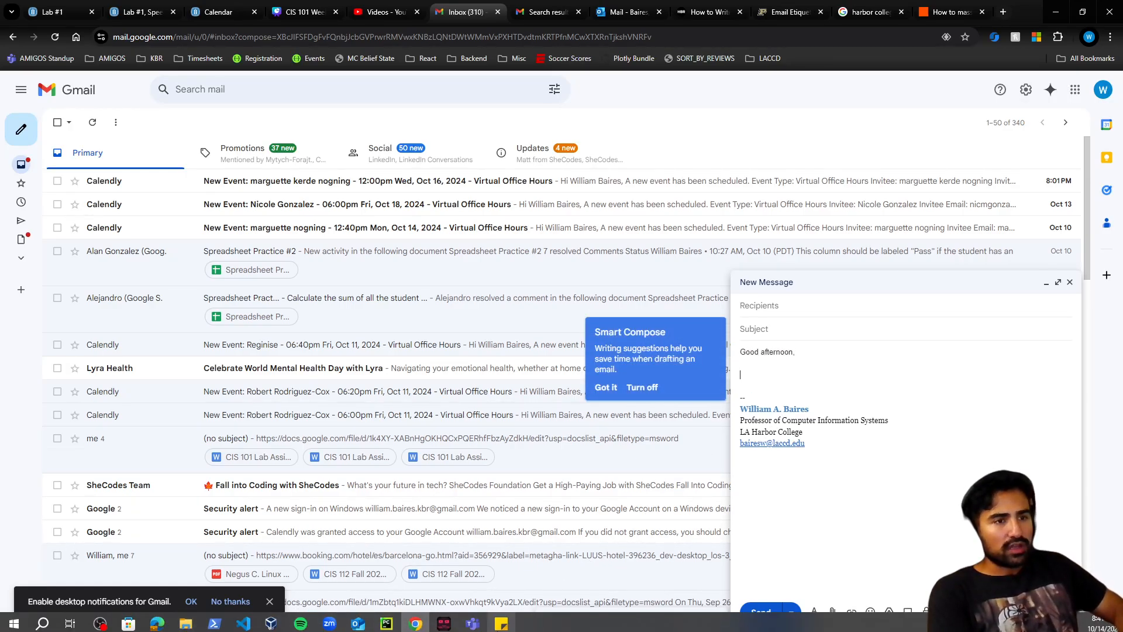
pyautogui.write('Bes')
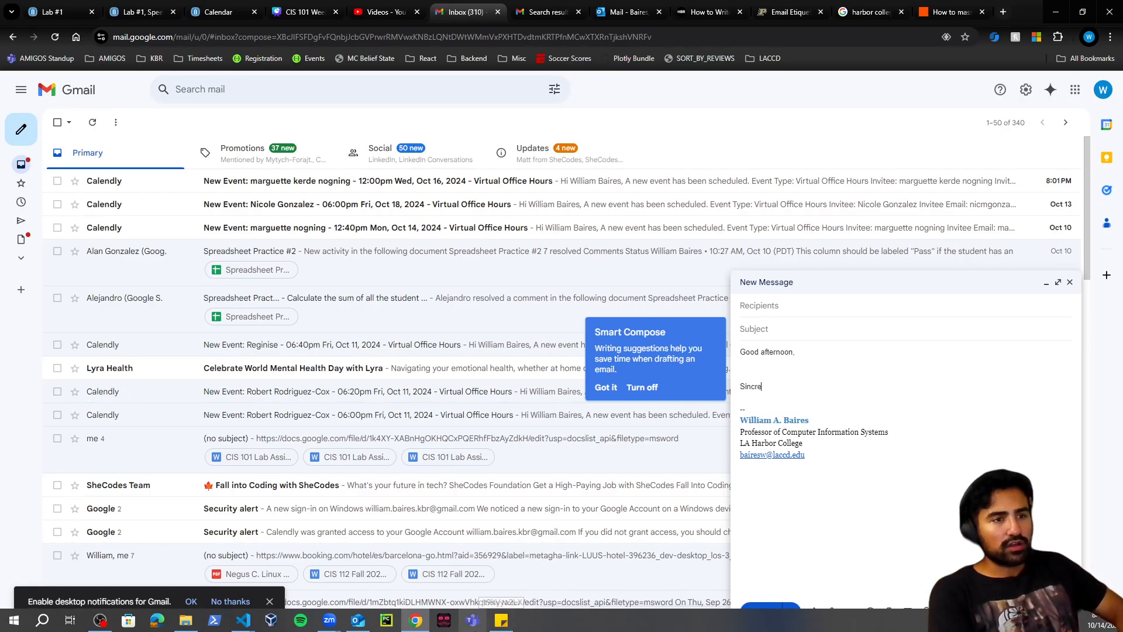
pyautogui.write('cerely,')
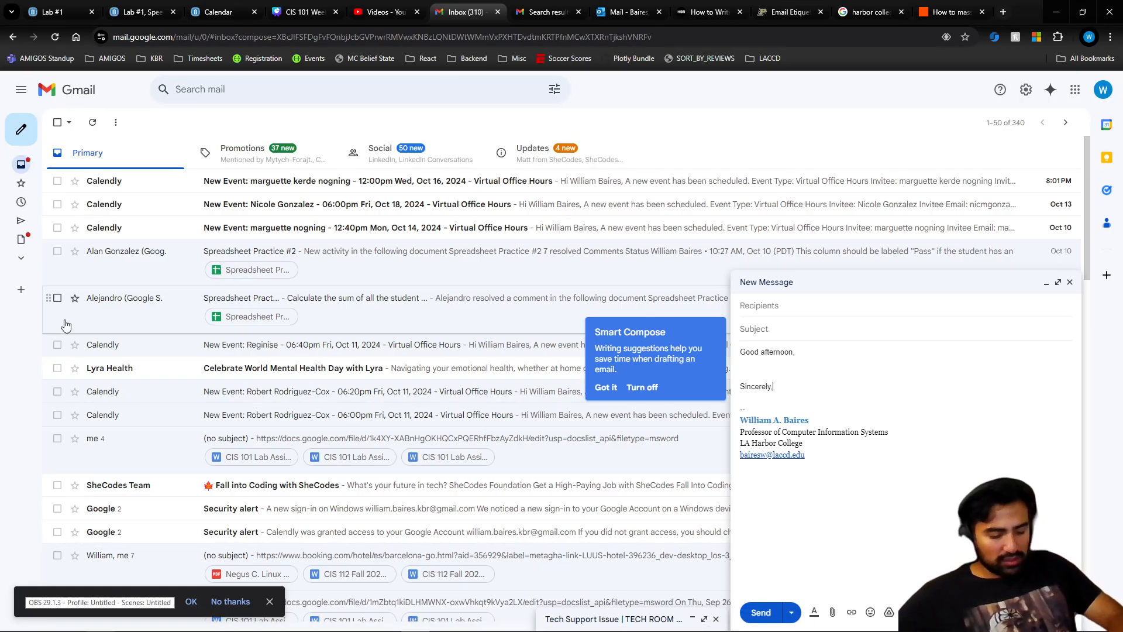
pyautogui.press('Delete')
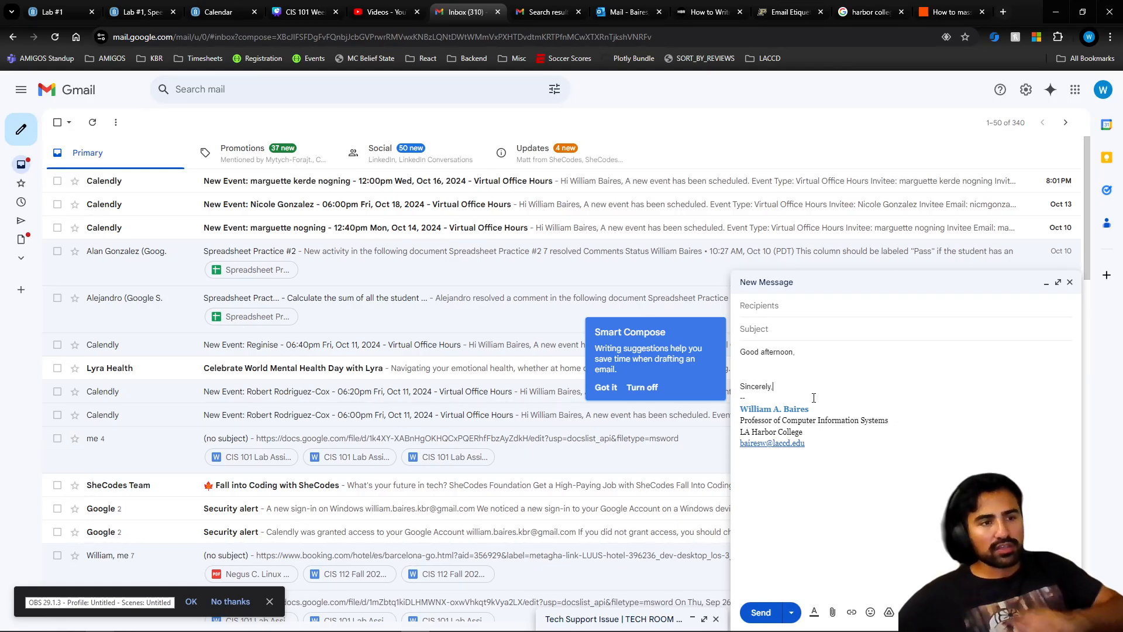
pyautogui.moveTo(845, 451); pyautogui.dragTo(694, 403)
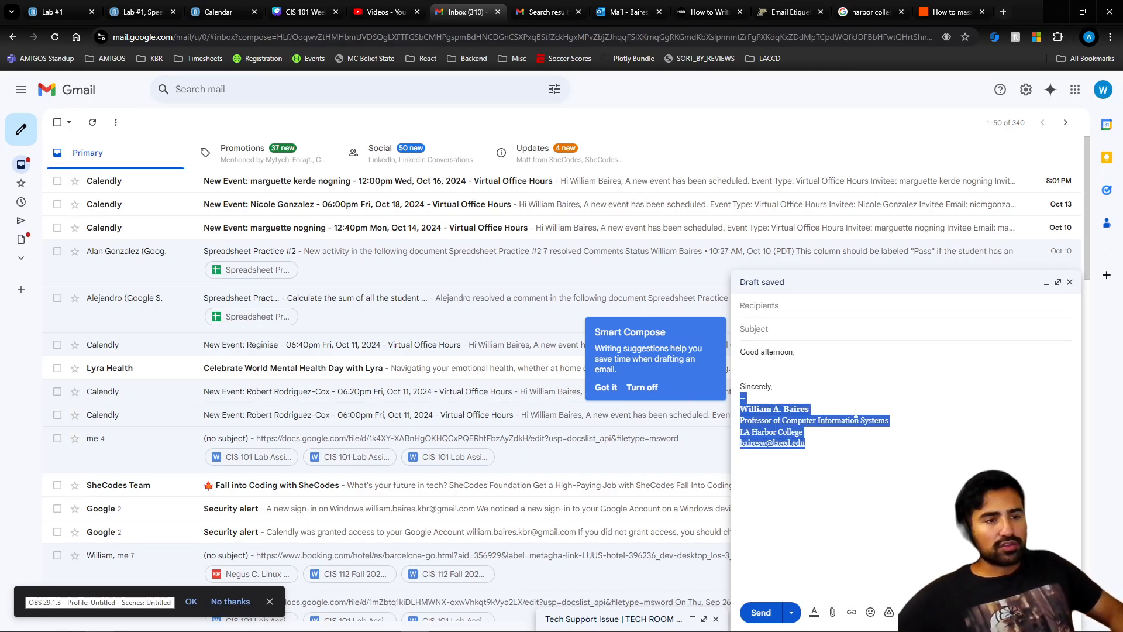
pyautogui.click(858, 440)
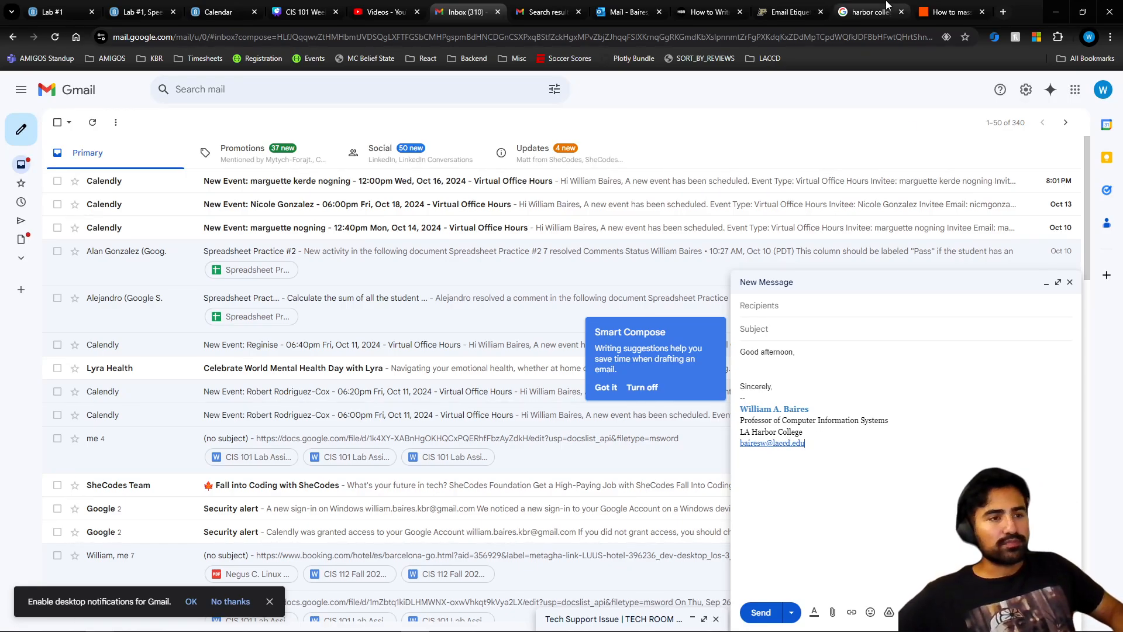
# - Point out the signature, glance at the DEMO: Gmail slide, then close the draft from the inbox
pyautogui.moveTo(814, 440)
pyautogui.mouseDown()
pyautogui.moveTo(702, 422)
pyautogui.moveTo(698, 396)
pyautogui.mouseUp()
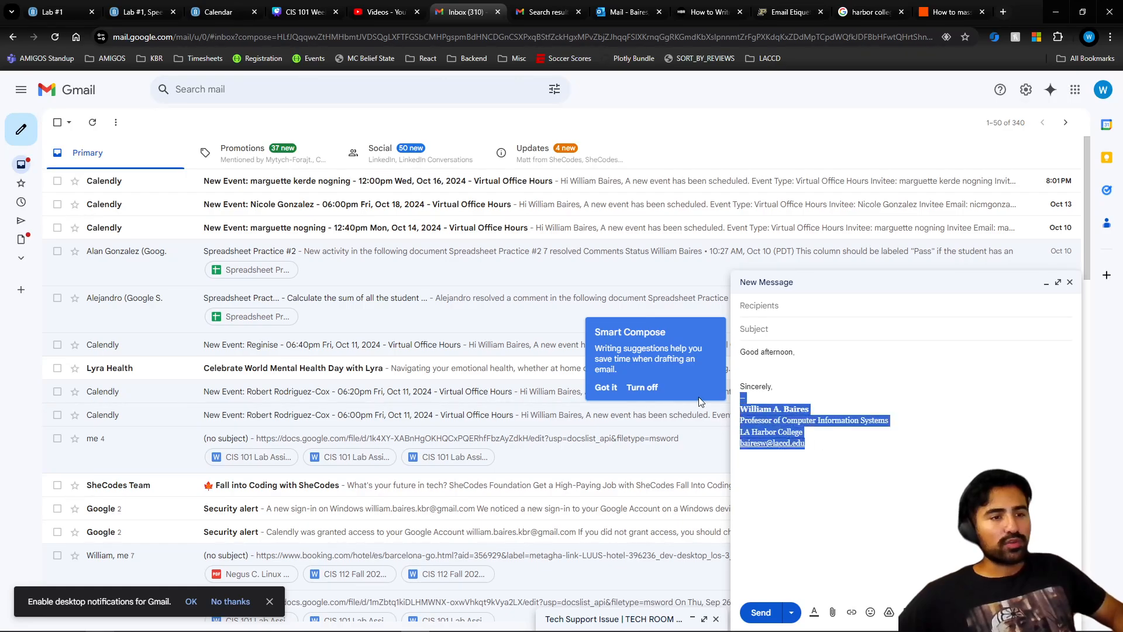
pyautogui.click(871, 444)
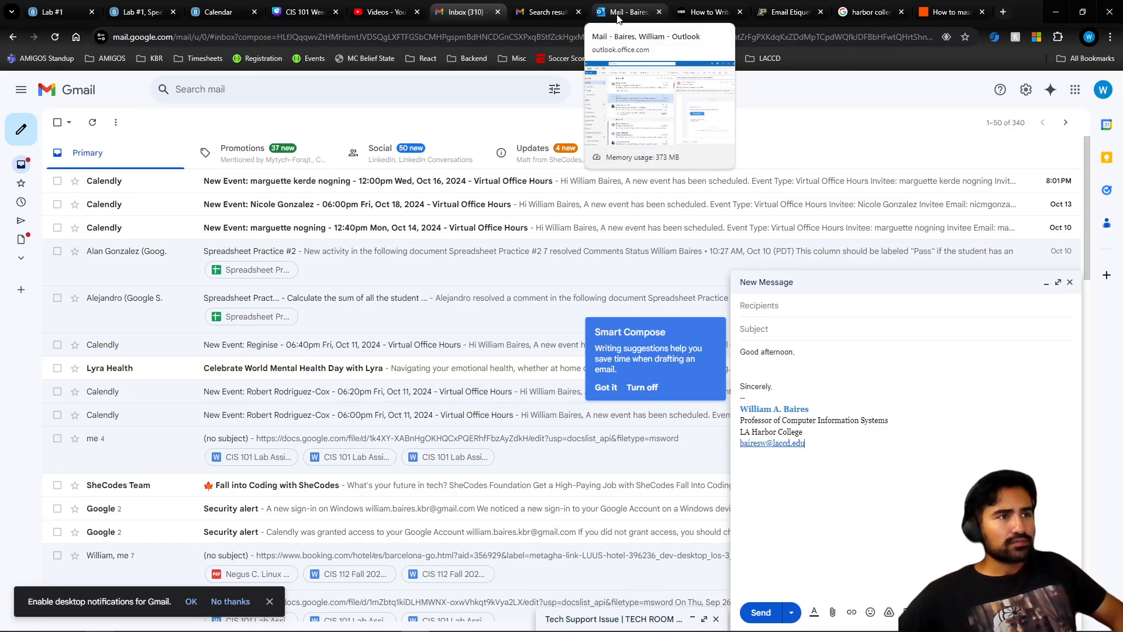
pyautogui.click(303, 11)
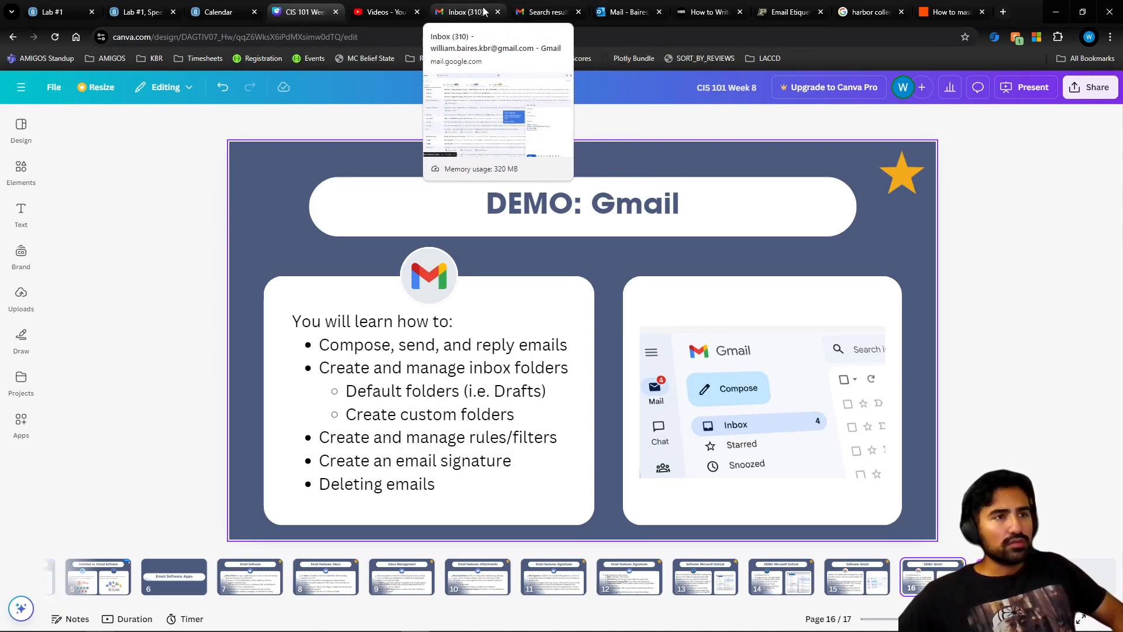
pyautogui.click(541, 12)
pyautogui.click(485, 16)
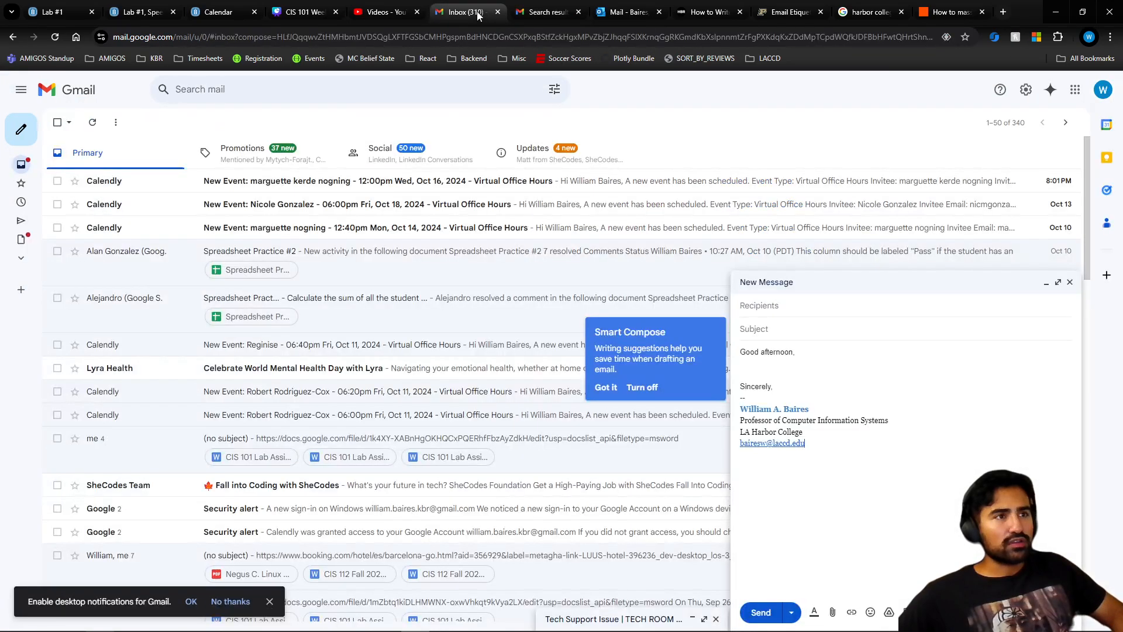
pyautogui.click(1070, 282)
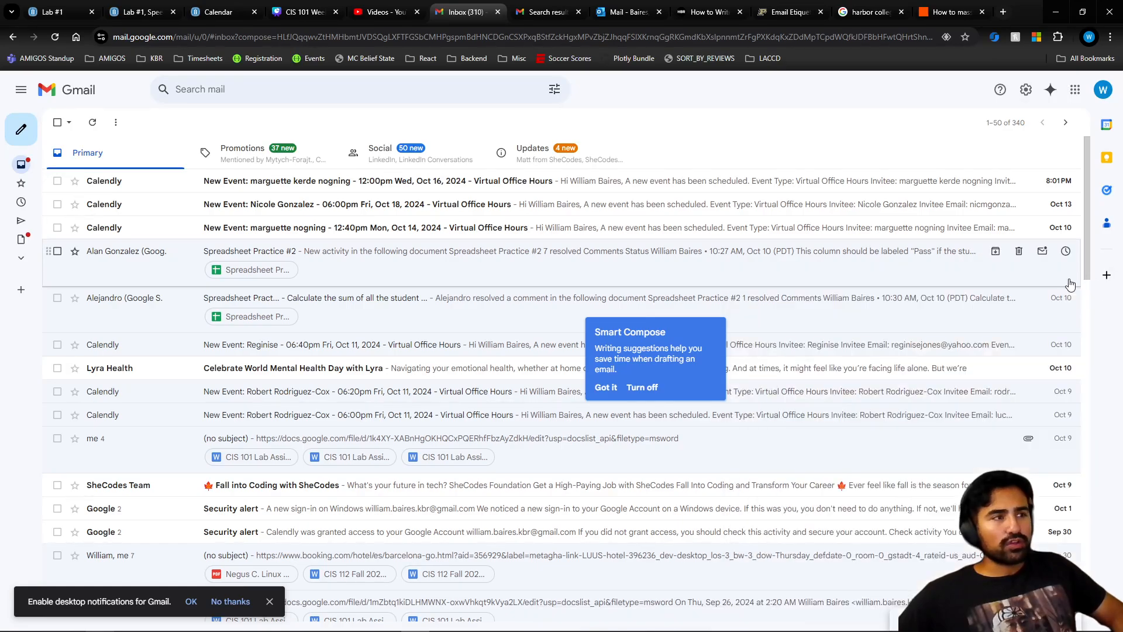
# - Star the second Calendly event email and check it appears under Starred
pyautogui.moveTo(51, 178)
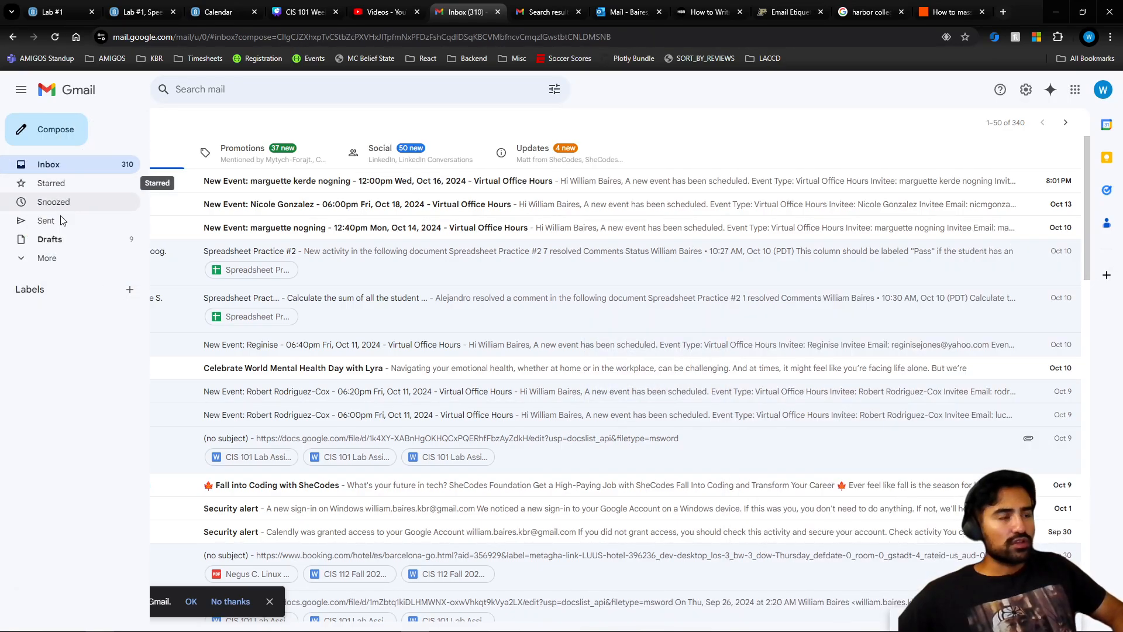
pyautogui.click(54, 260)
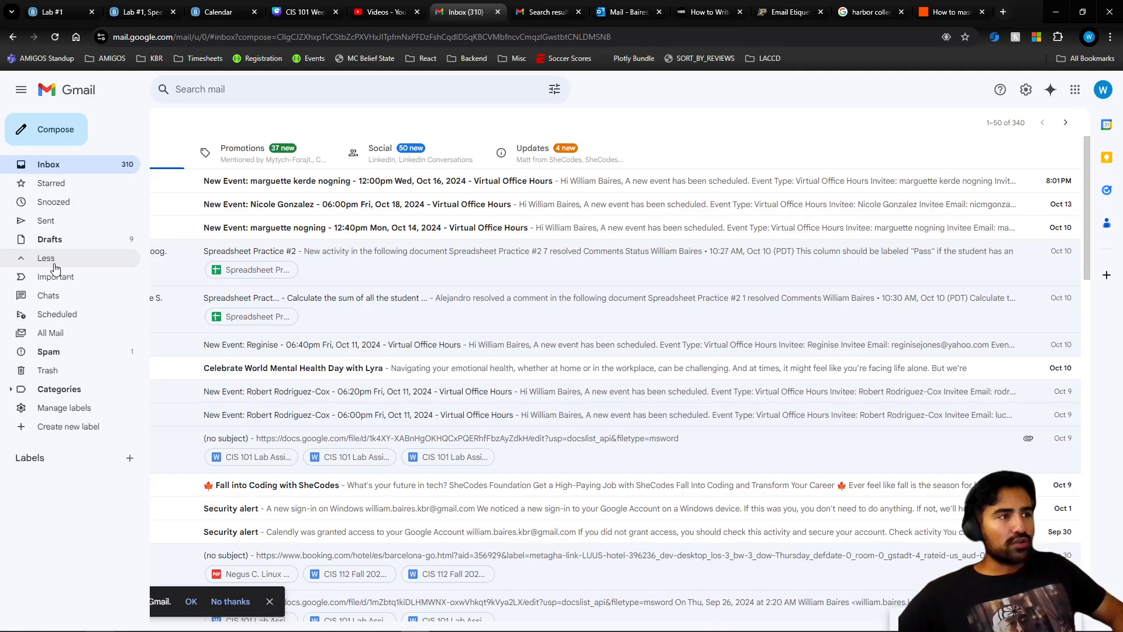
pyautogui.click(68, 188)
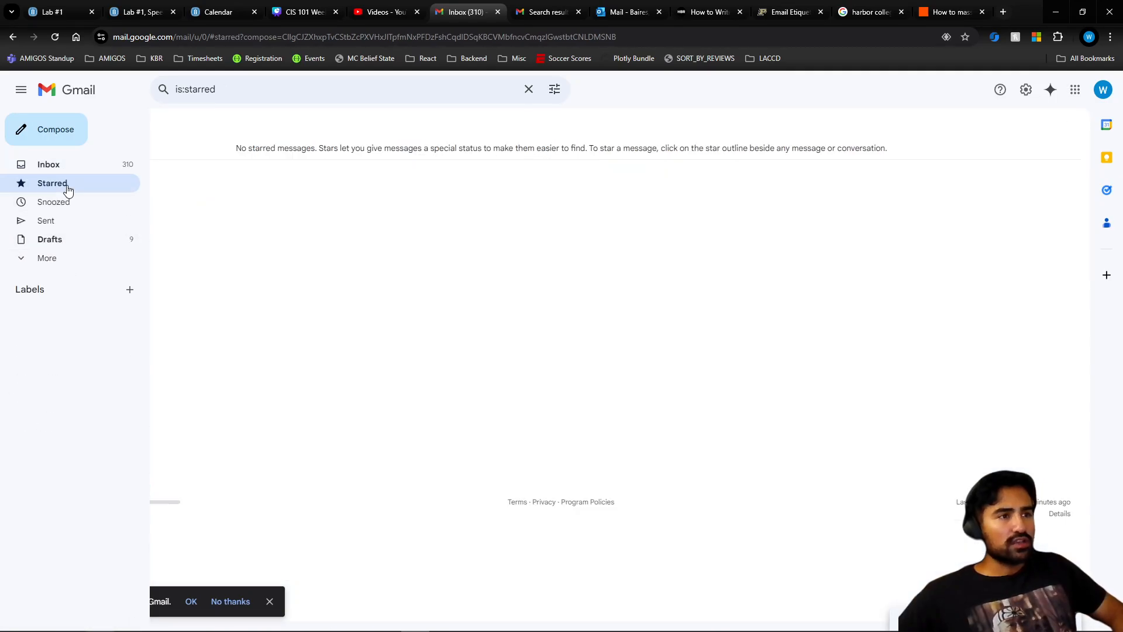
pyautogui.click(58, 165)
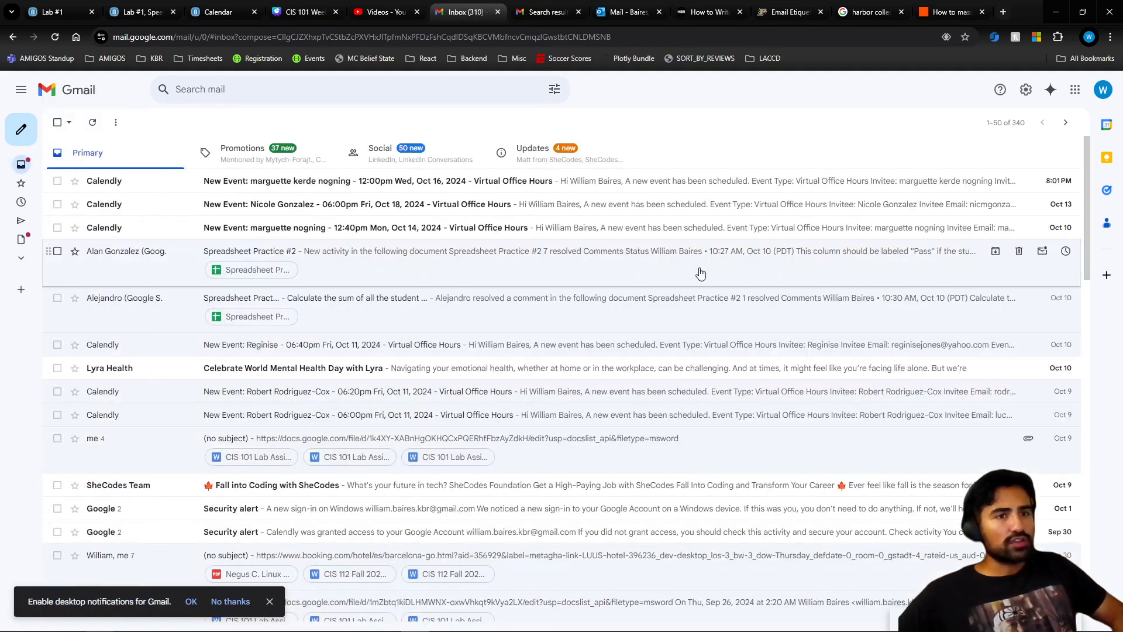
pyautogui.click(74, 205)
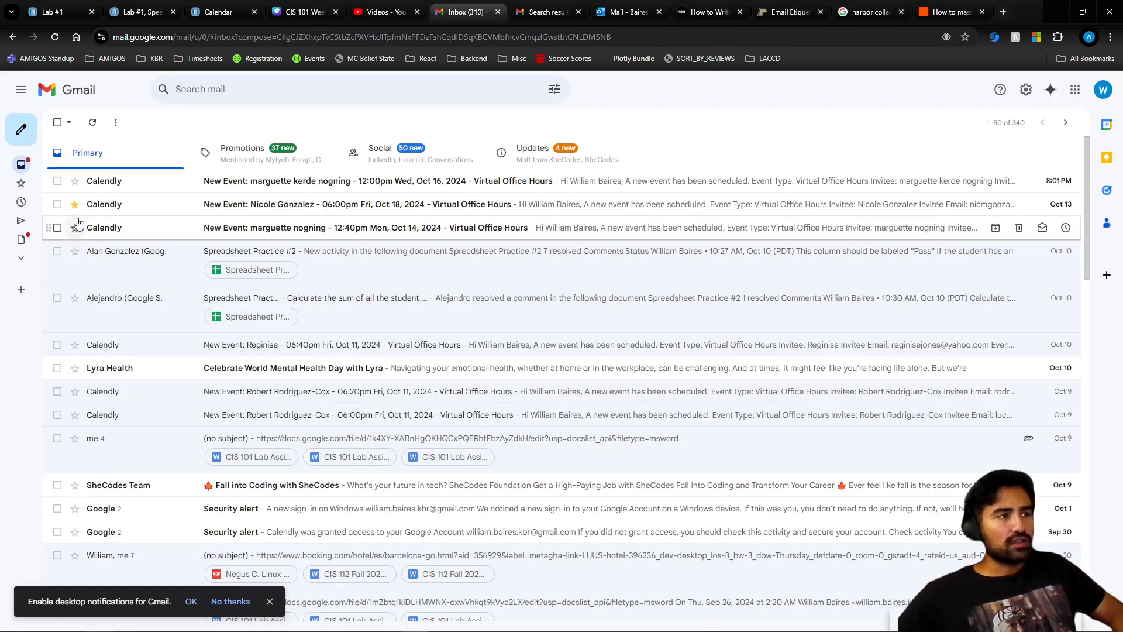
pyautogui.click(49, 188)
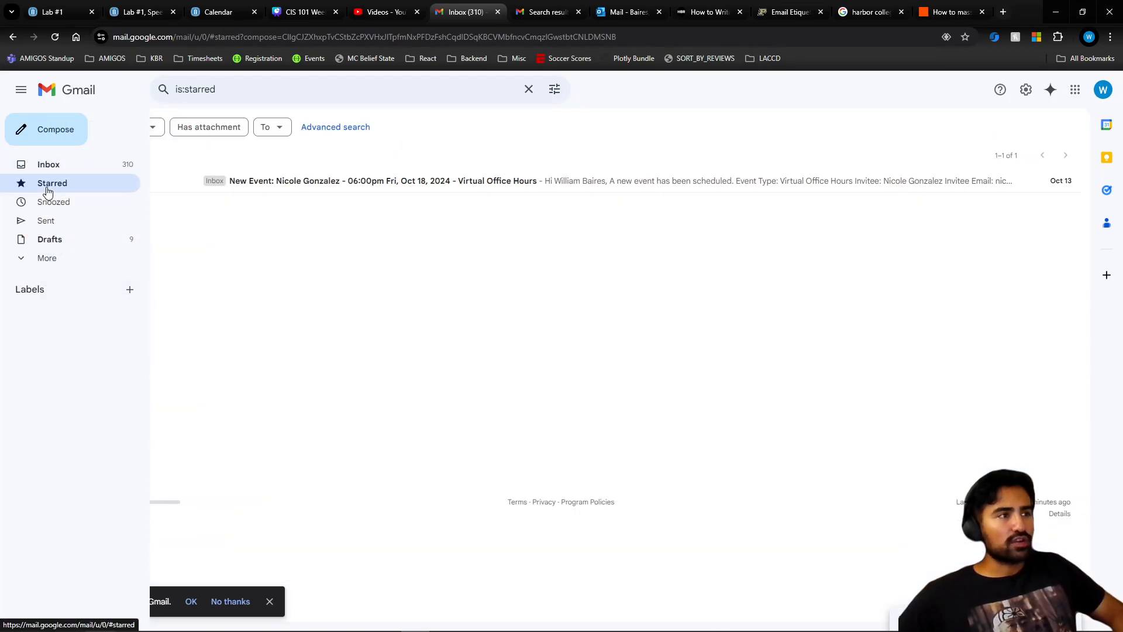
pyautogui.click(49, 166)
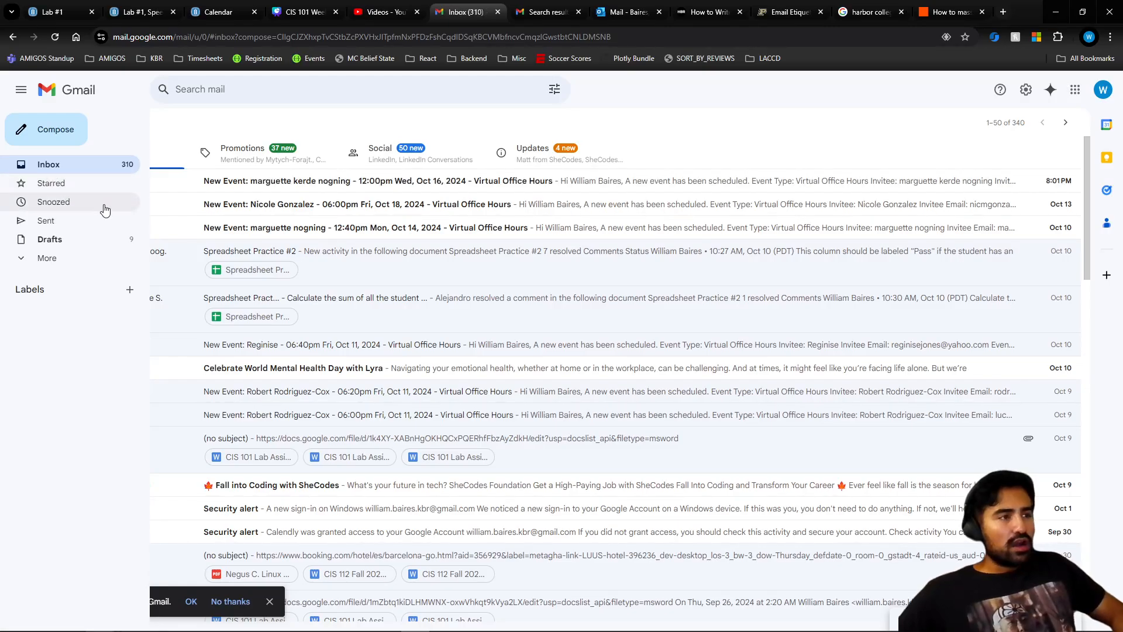
# - Browse the Snoozed, Sent, Drafts and Important folders
pyautogui.click(67, 208)
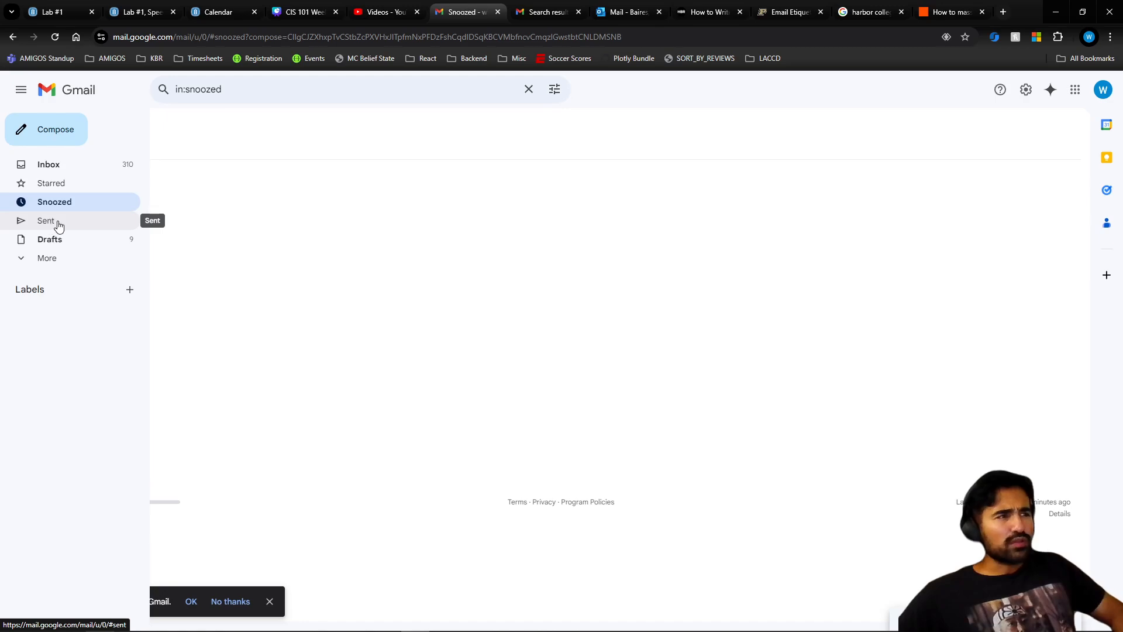
pyautogui.click(58, 225)
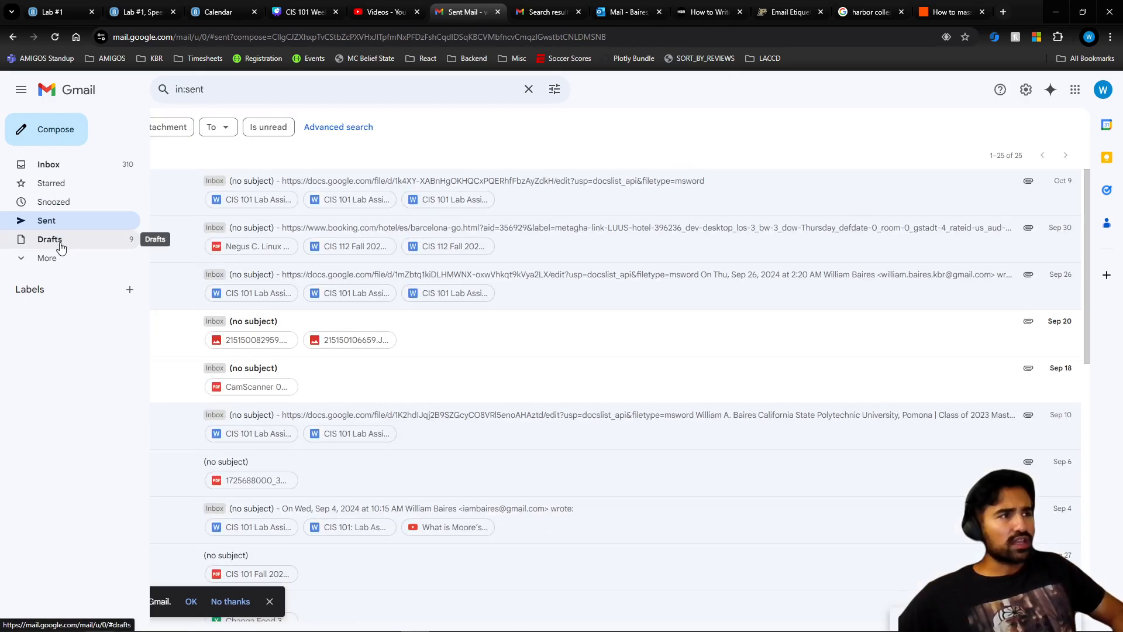
pyautogui.click(61, 246)
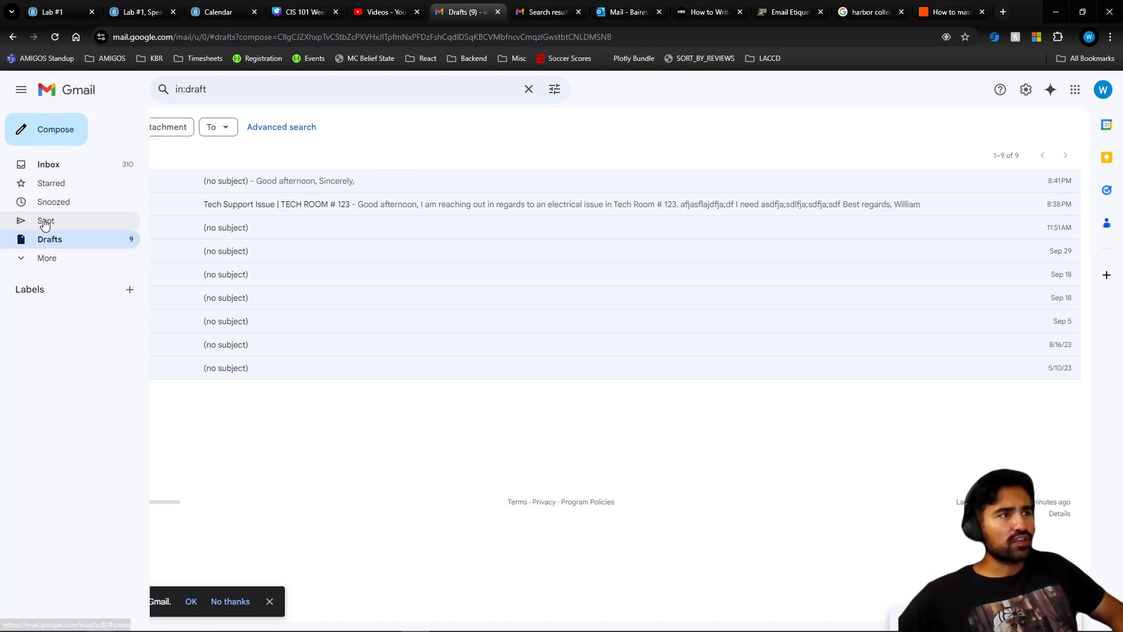
pyautogui.click(46, 258)
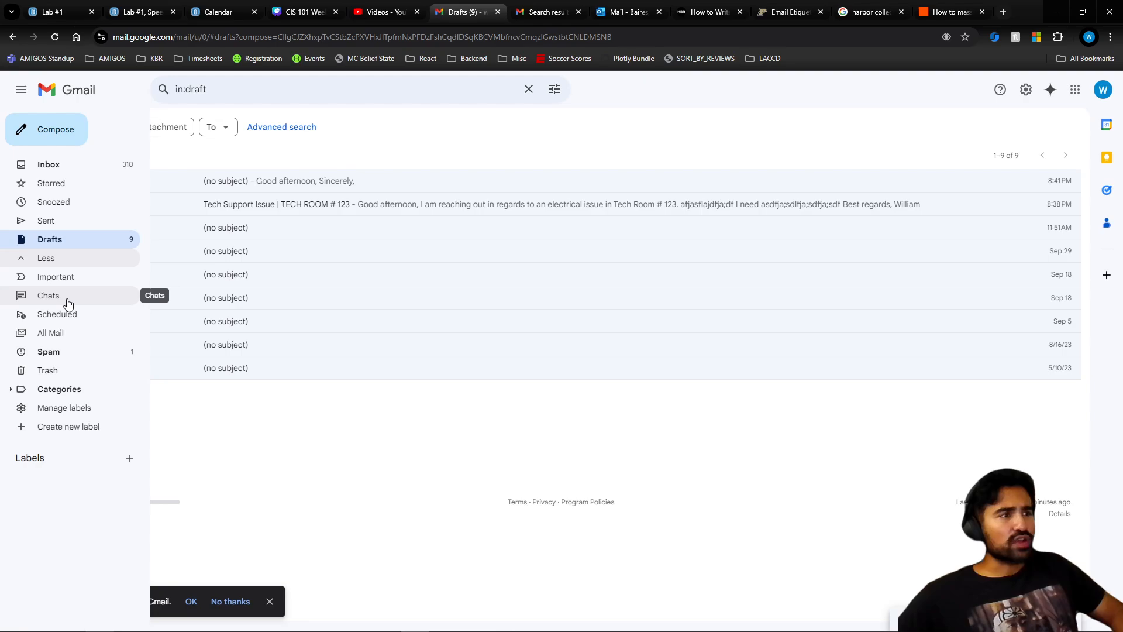
pyautogui.click(64, 278)
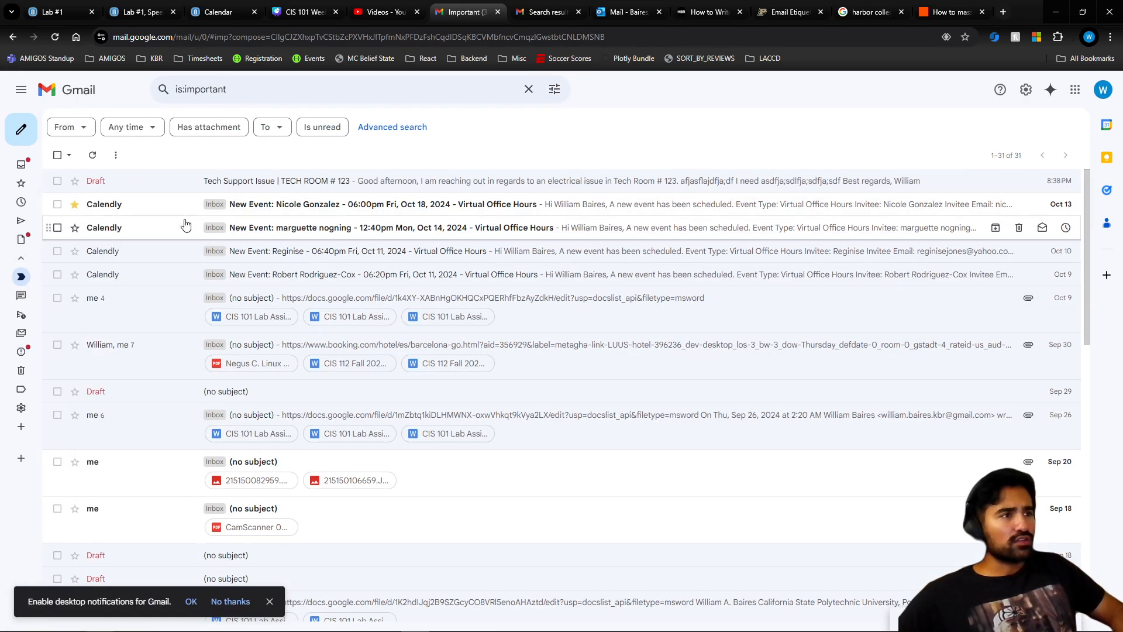
# - Star the top Calendly email, peek at Chats, then compose a new message from the Inbox
pyautogui.click(75, 206)
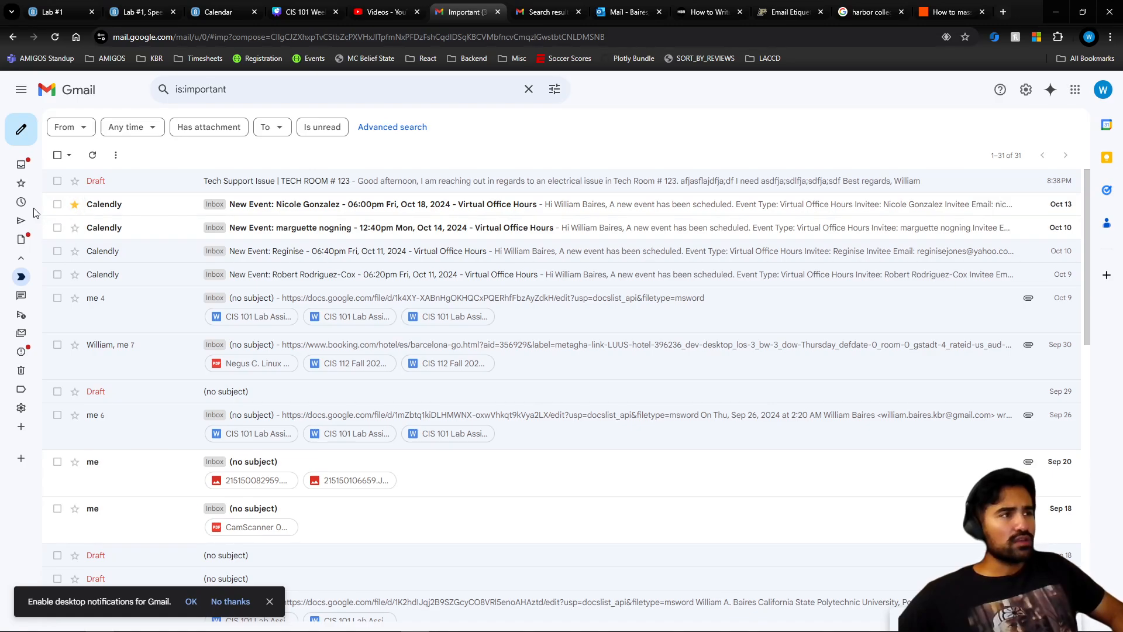
pyautogui.moveTo(42, 281)
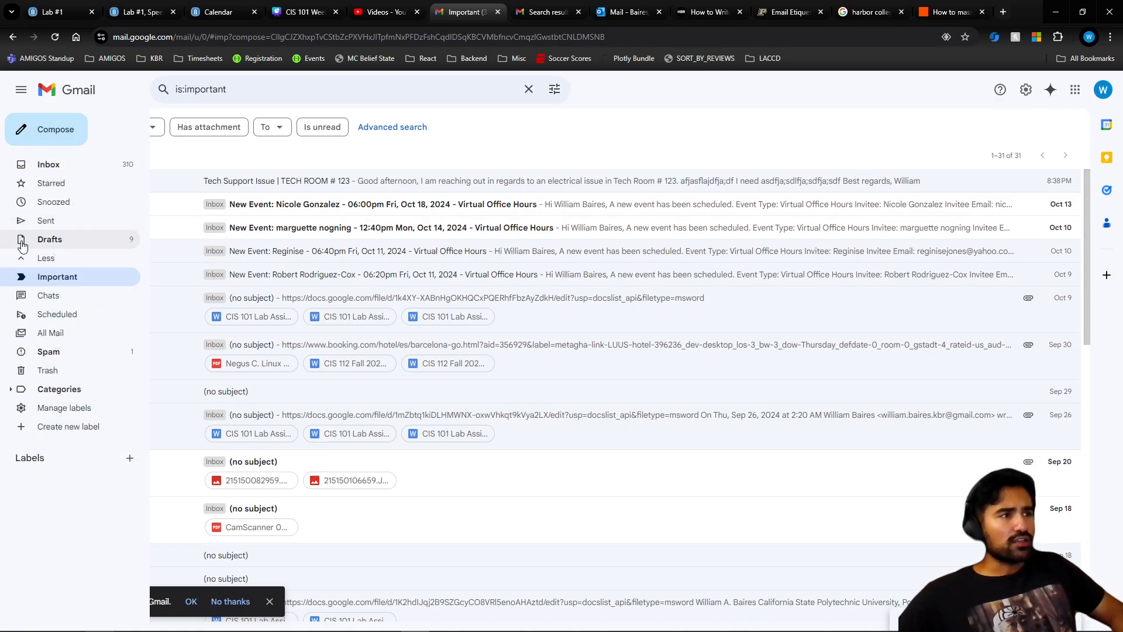
pyautogui.click(48, 294)
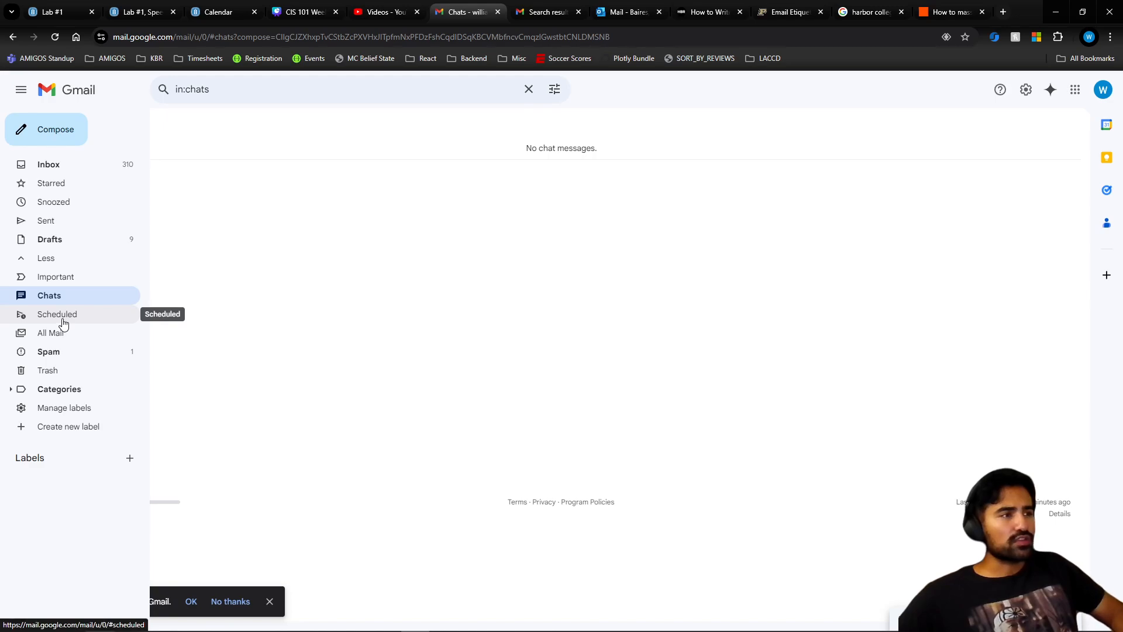
pyautogui.click(53, 165)
pyautogui.click(21, 128)
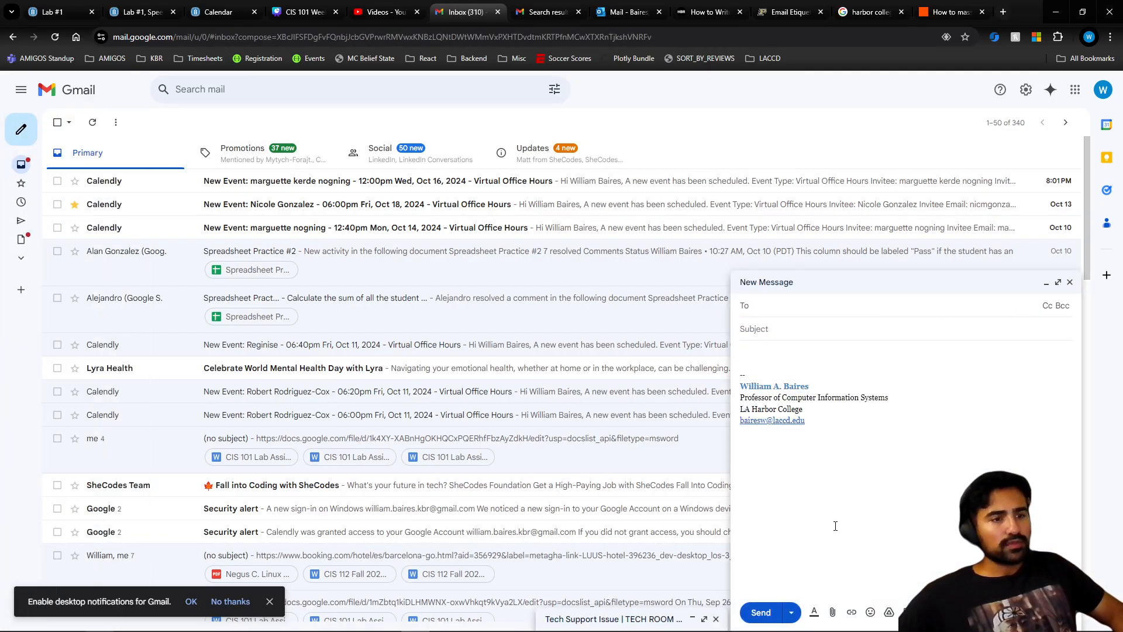
# - After a missing-recipient error, address the message to your own account, view Schedule send, and close the draft
pyautogui.click(793, 614)
pyautogui.click(784, 591)
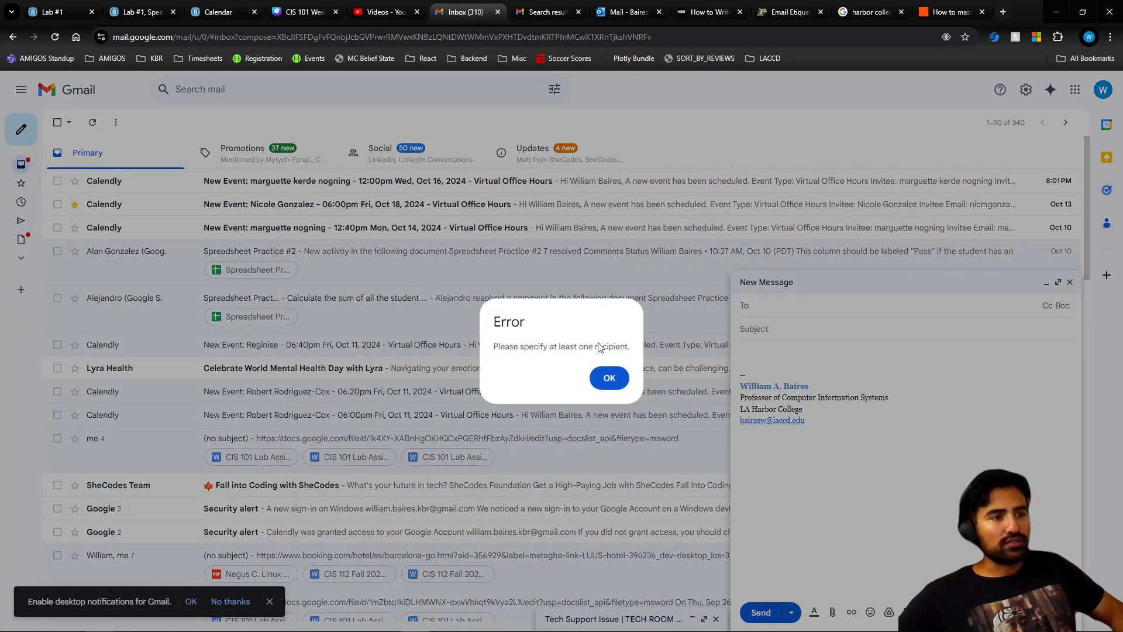
pyautogui.click(609, 378)
pyautogui.write('W')
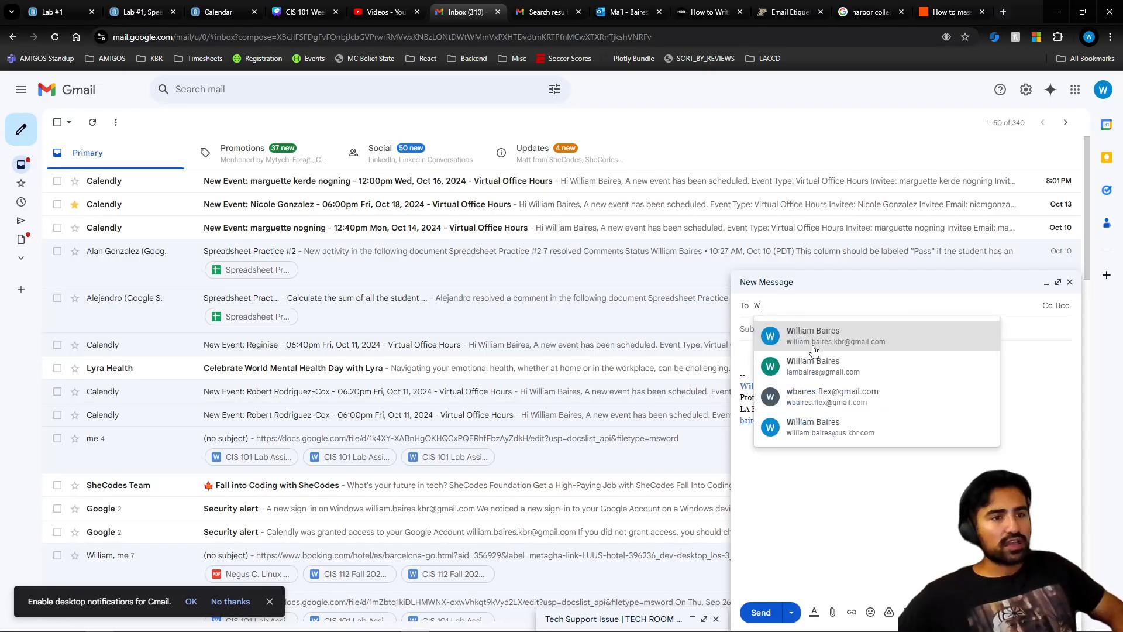
pyautogui.click(814, 339)
pyautogui.click(791, 612)
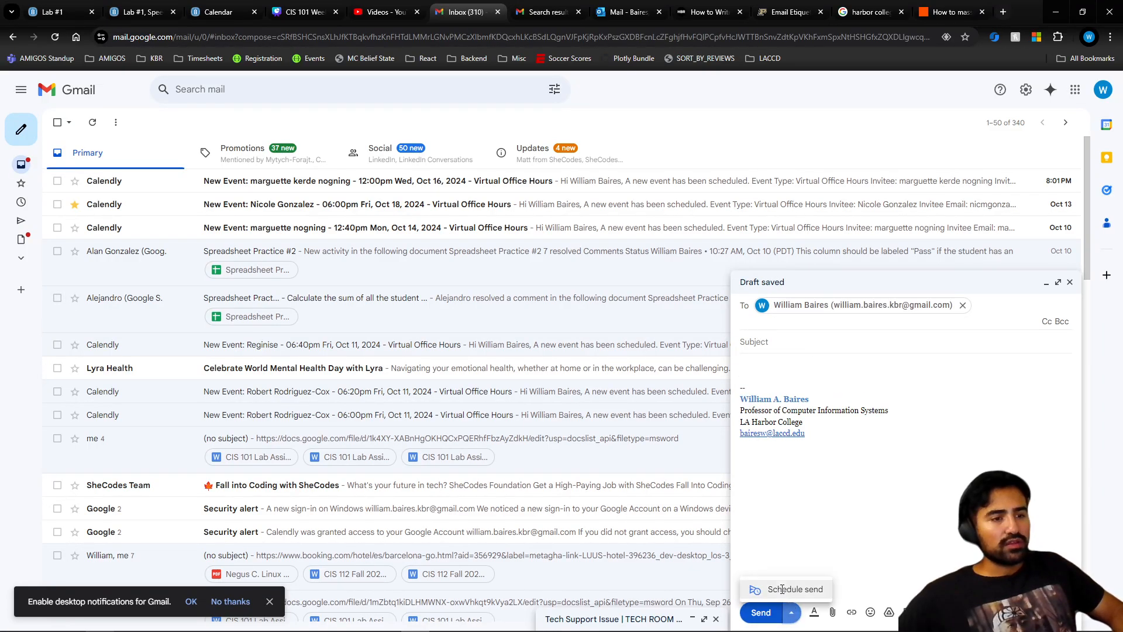
pyautogui.click(784, 590)
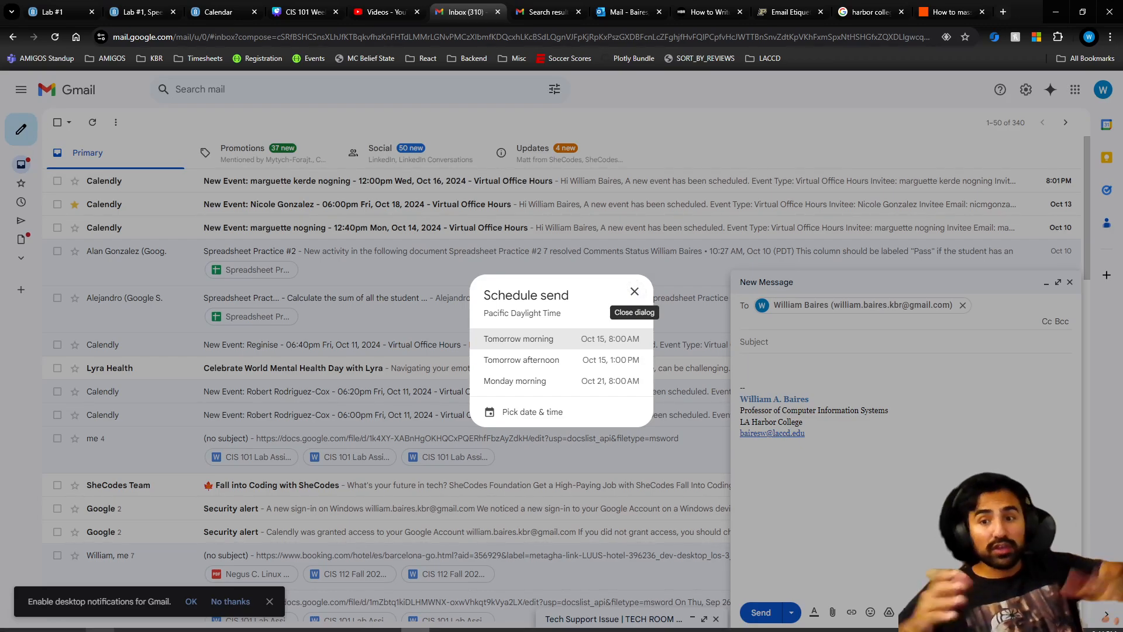
pyautogui.click(635, 298)
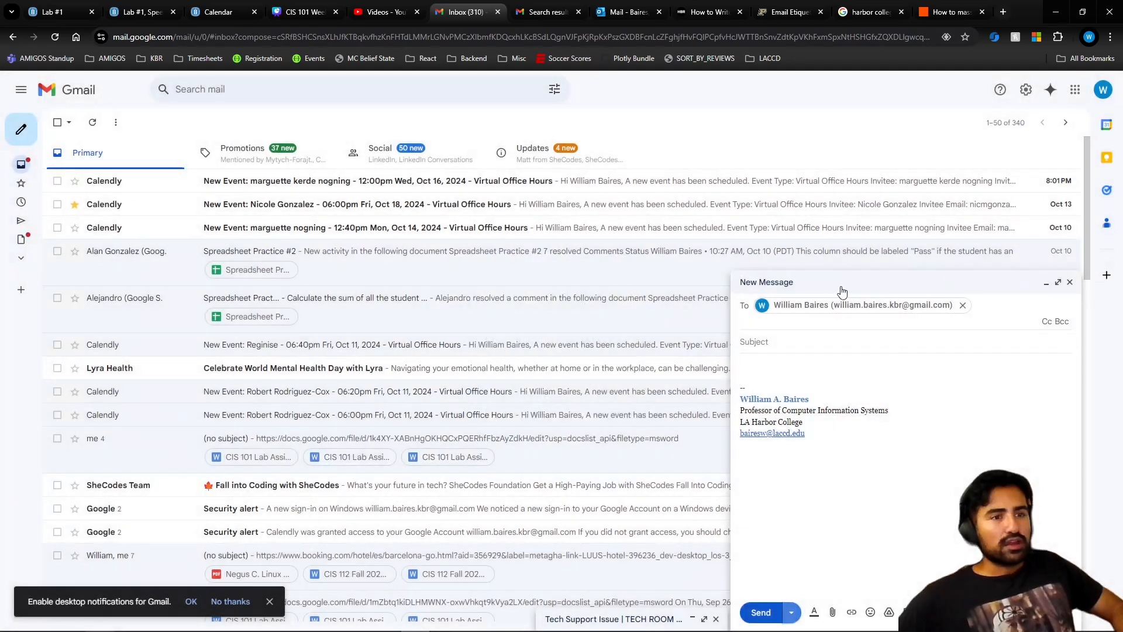
pyautogui.click(1069, 283)
# - Start another message addressed to your own account and open its Schedule send choices
pyautogui.moveTo(23, 228)
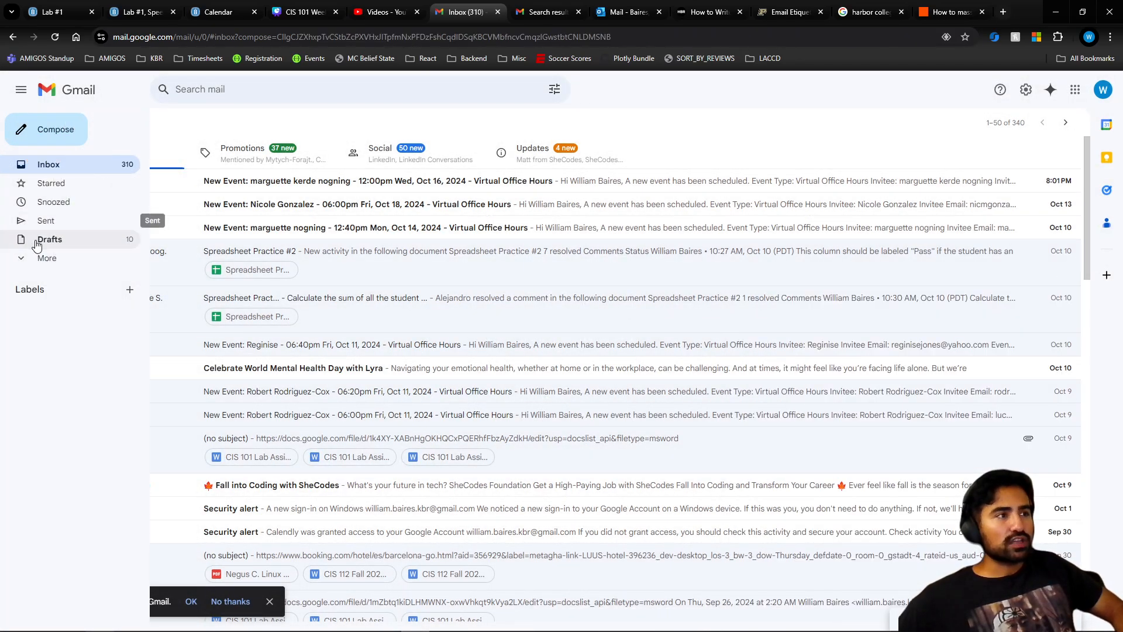
pyautogui.click(48, 258)
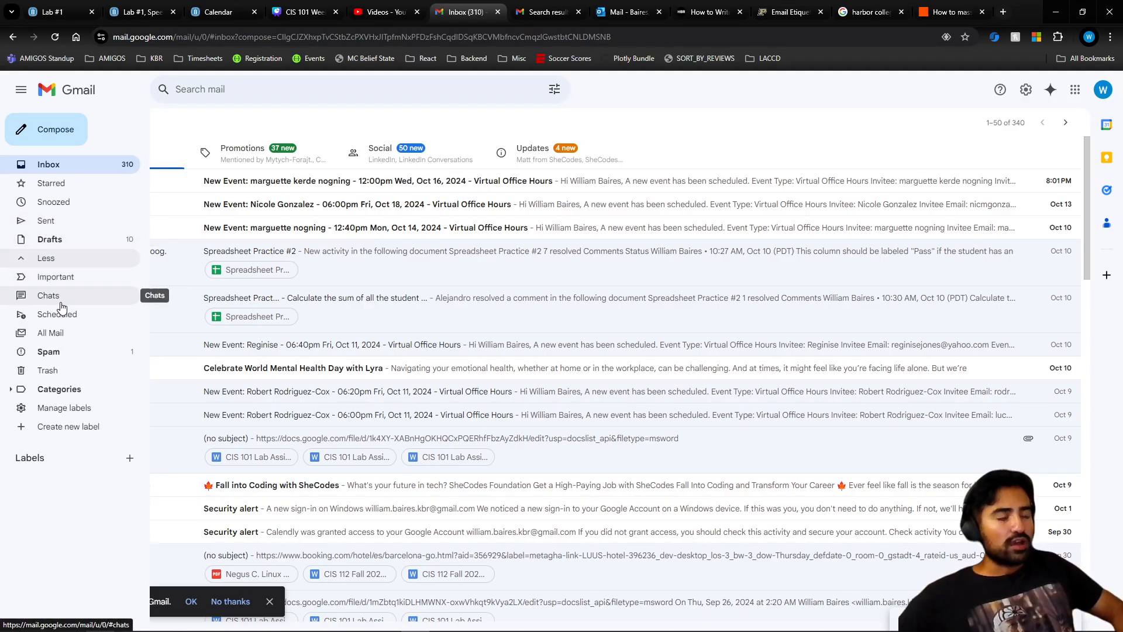
pyautogui.click(21, 128)
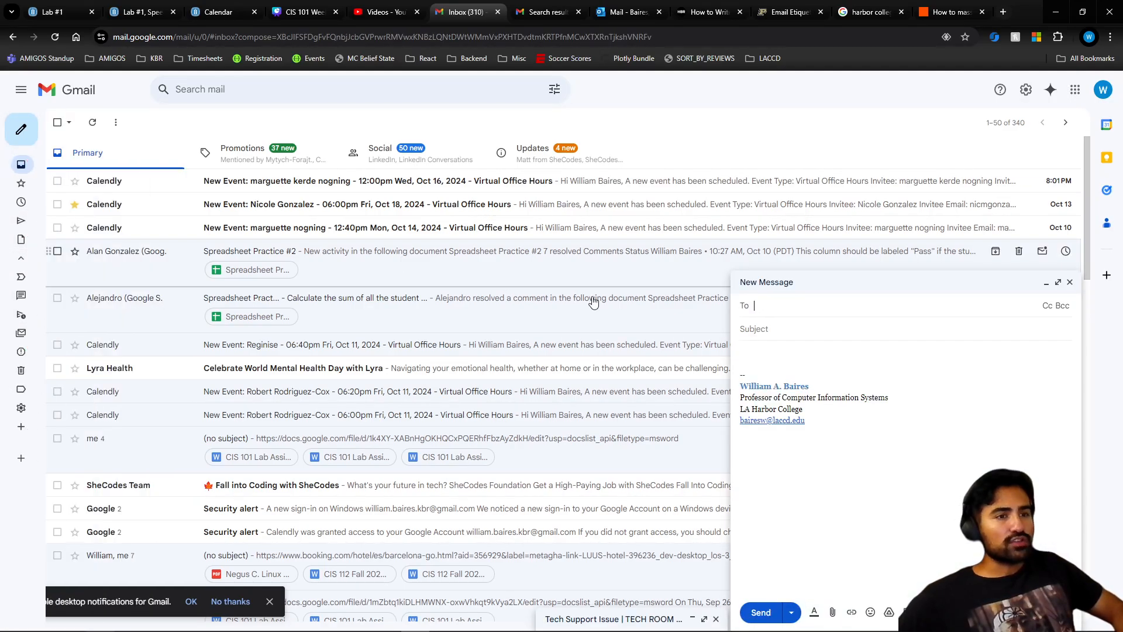
pyautogui.write('w')
pyautogui.click(818, 337)
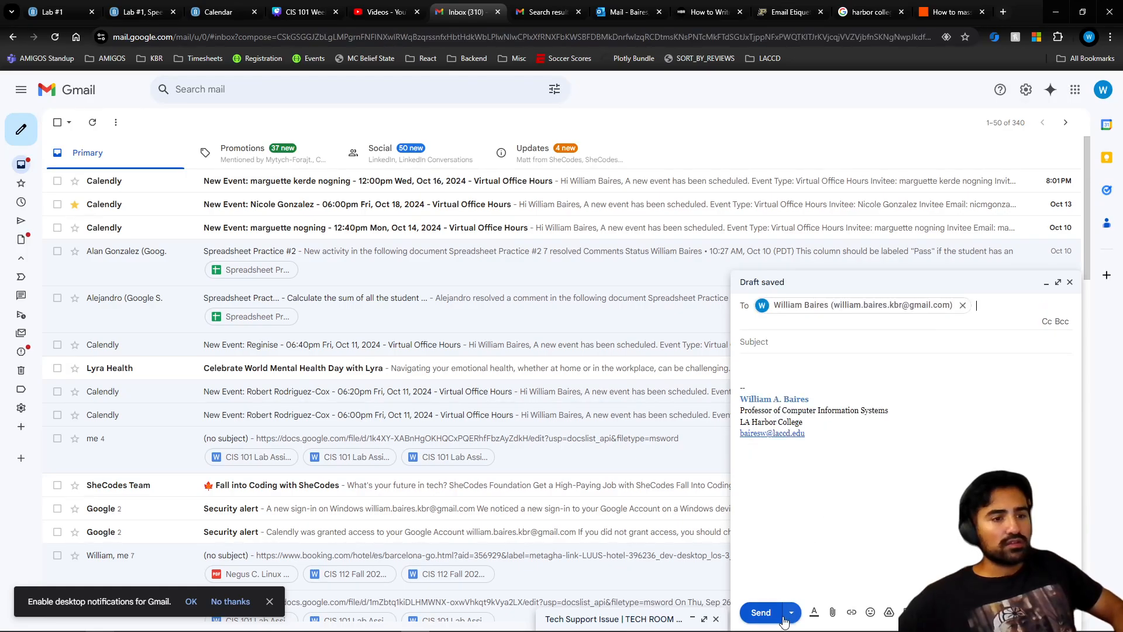
pyautogui.click(791, 612)
pyautogui.click(796, 589)
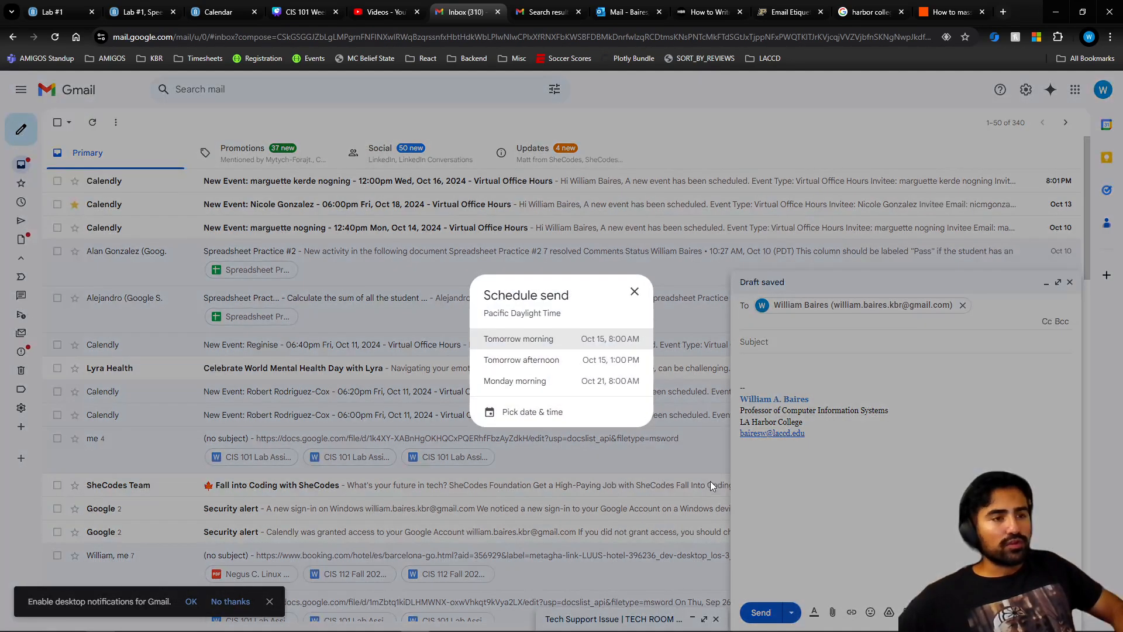
# - Schedule the message for tomorrow morning and open the Scheduled folder
pyautogui.click(565, 339)
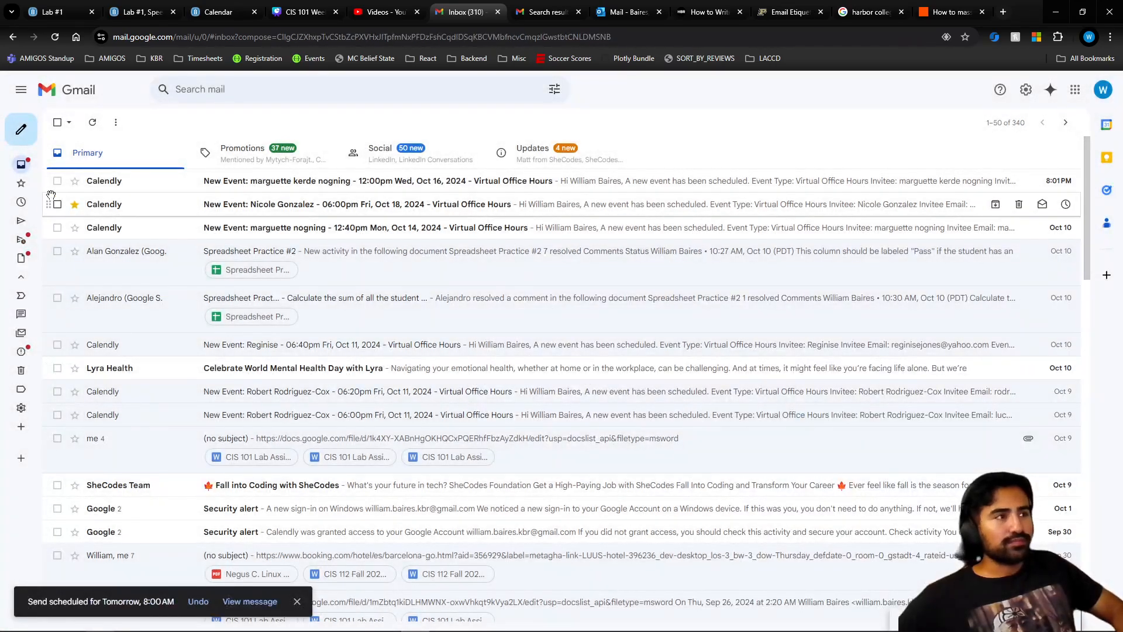
pyautogui.moveTo(23, 154)
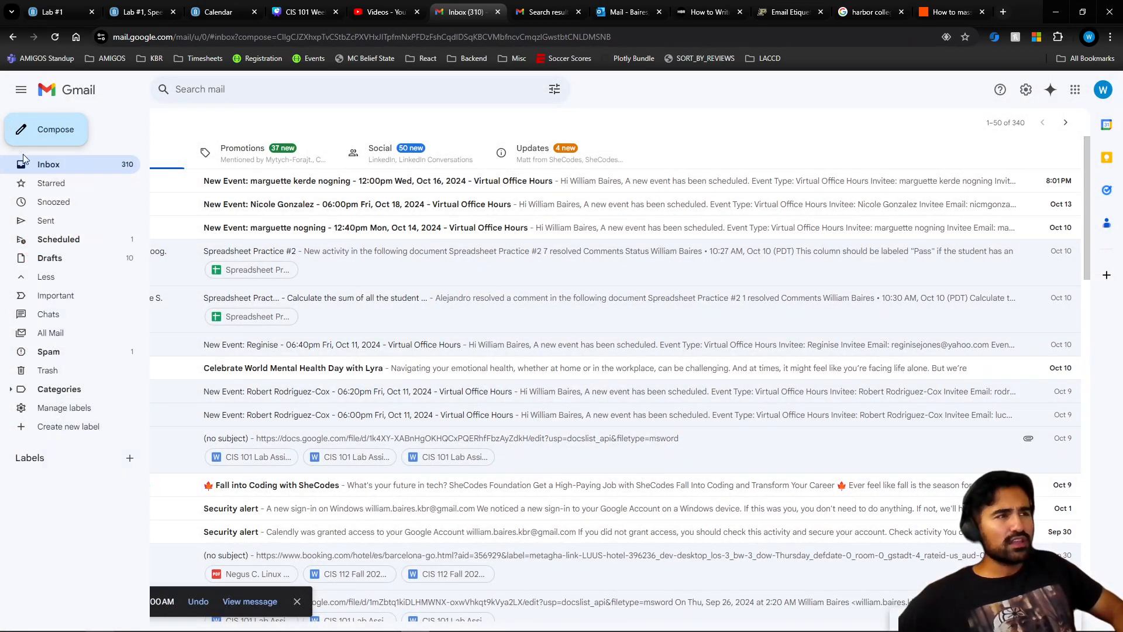
pyautogui.click(59, 240)
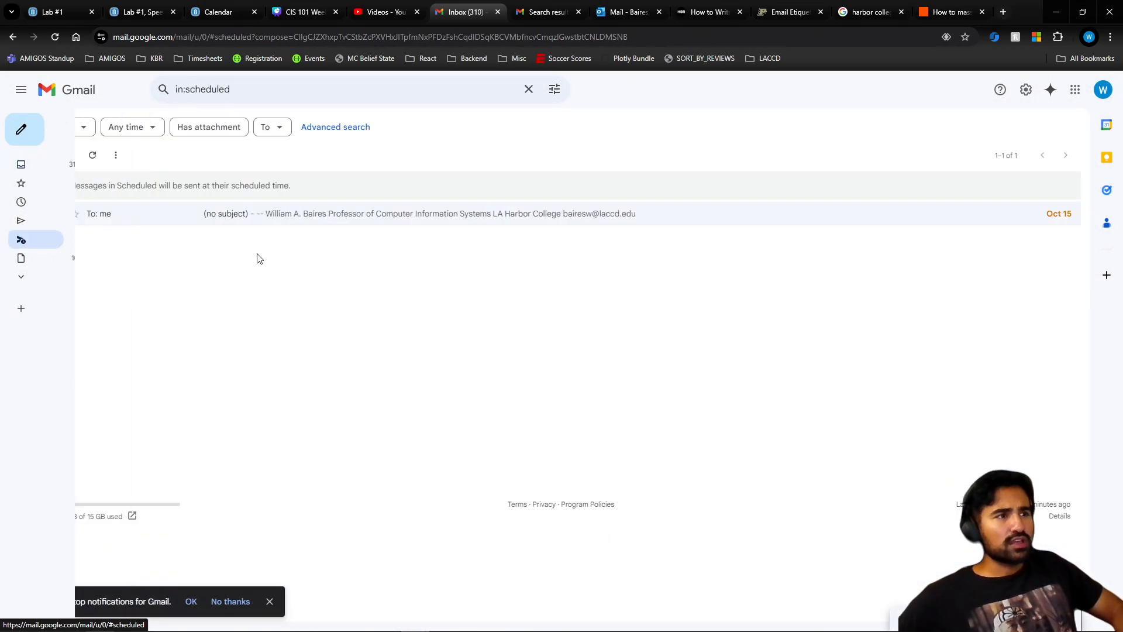
# - Check Sent and Scheduled again, then open the Spam folder under More
pyautogui.click(18, 165)
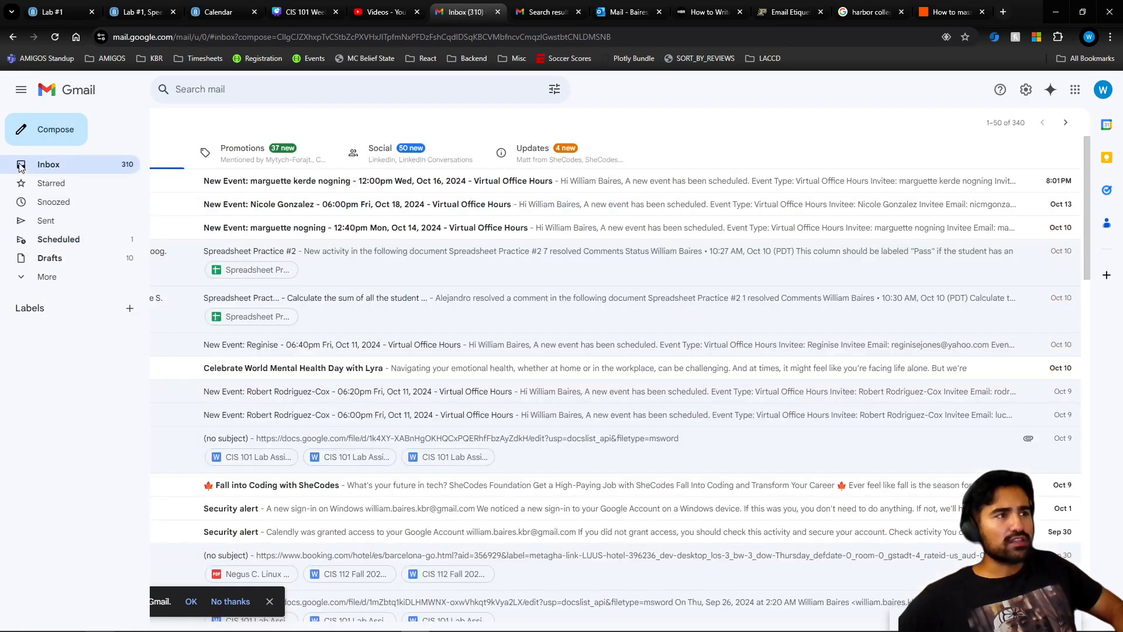
pyautogui.click(74, 221)
pyautogui.click(70, 248)
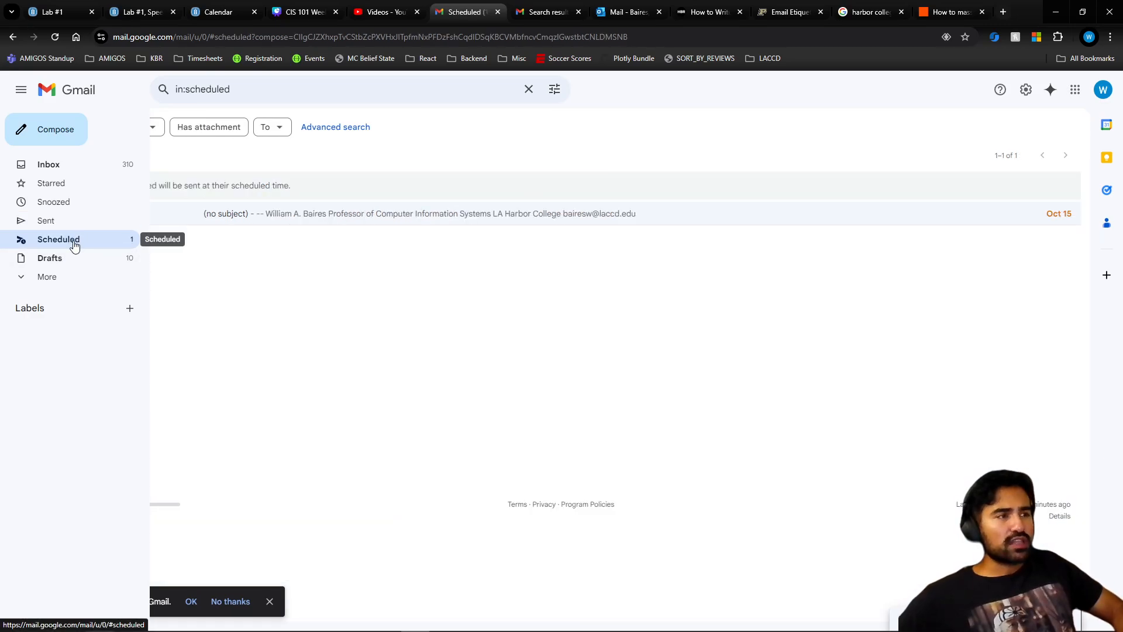
pyautogui.click(58, 276)
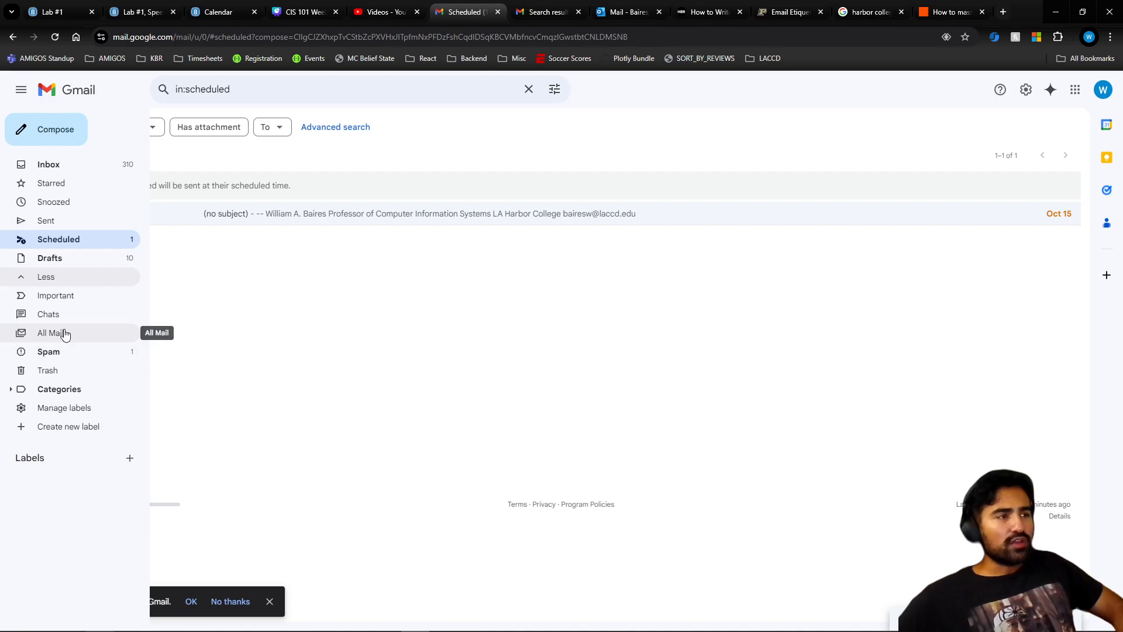
pyautogui.click(65, 351)
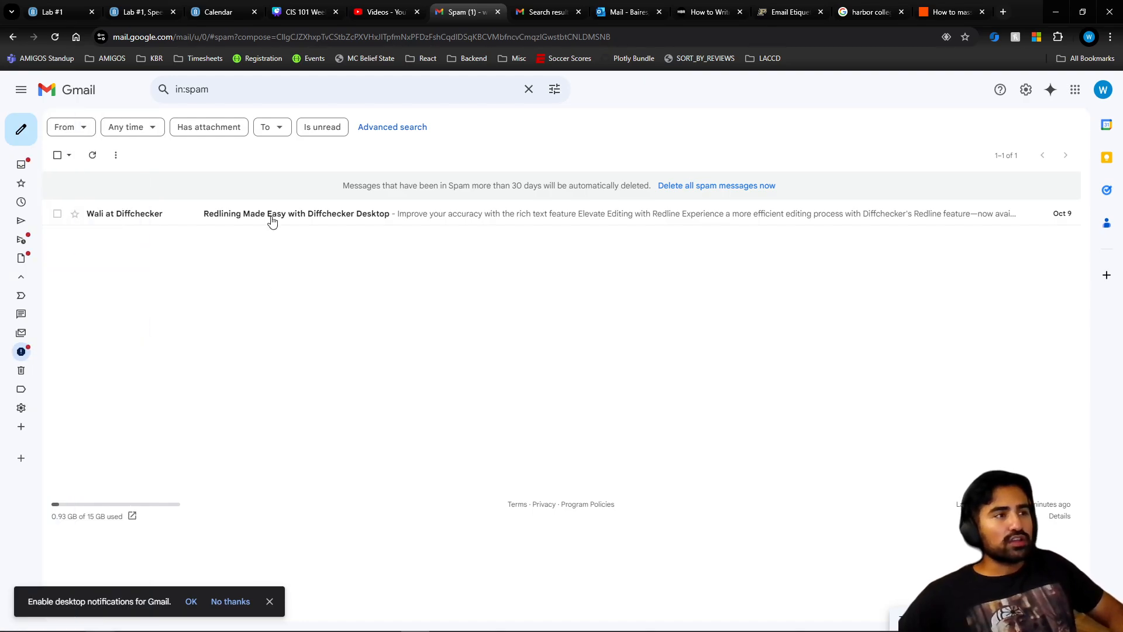
# - Read the Diffchecker promotional email in Spam, then open the Create new label form
pyautogui.click(297, 219)
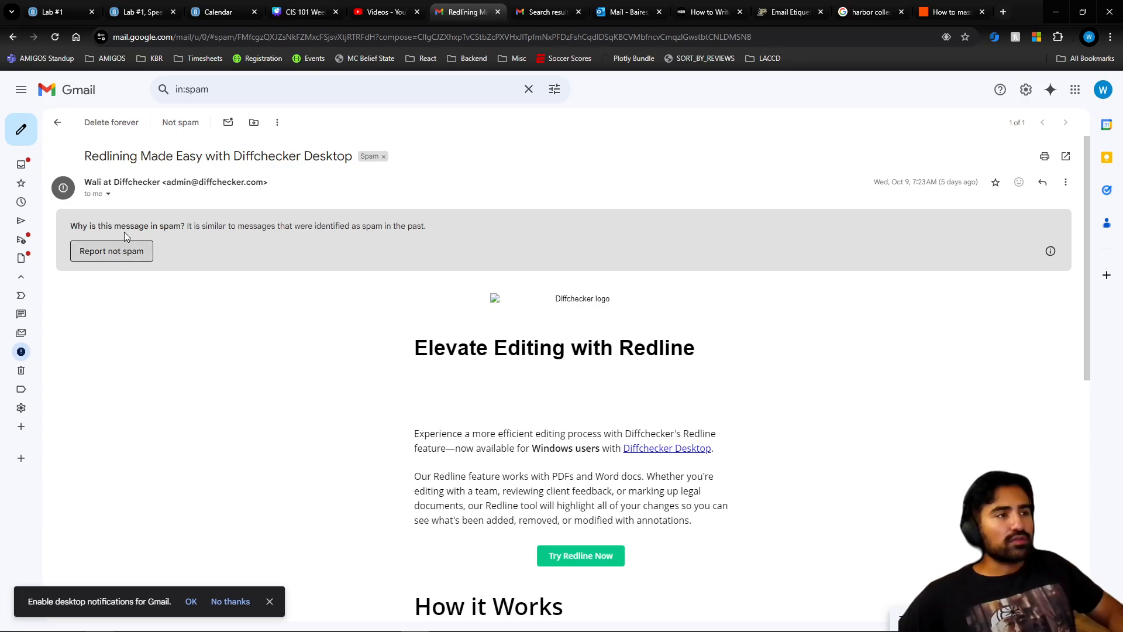
pyautogui.click(24, 160)
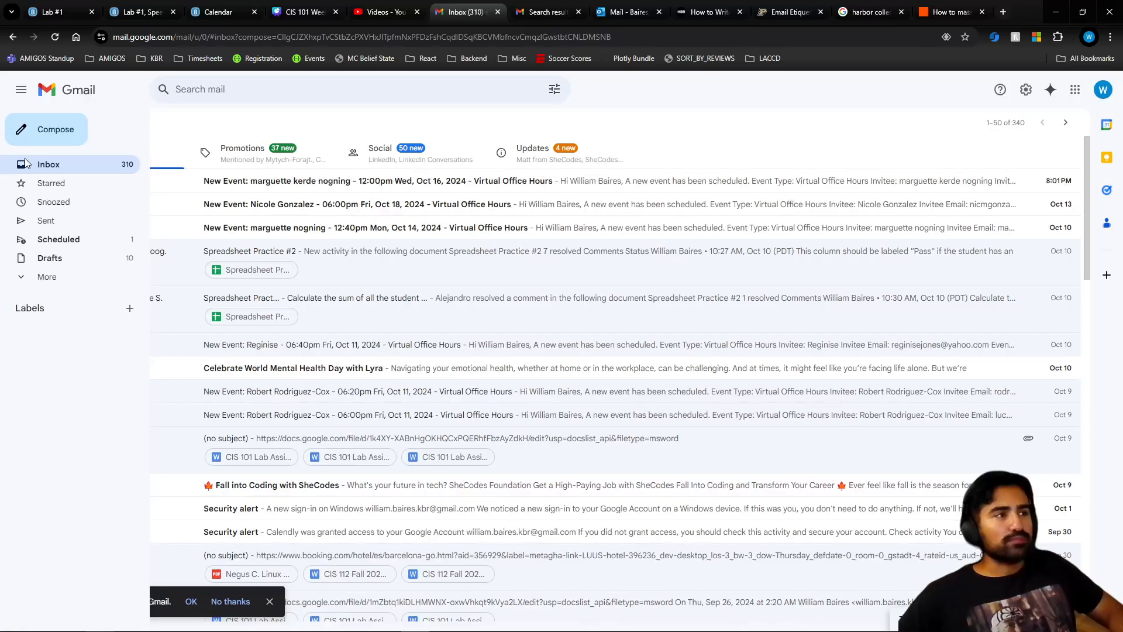
pyautogui.click(68, 276)
pyautogui.click(56, 351)
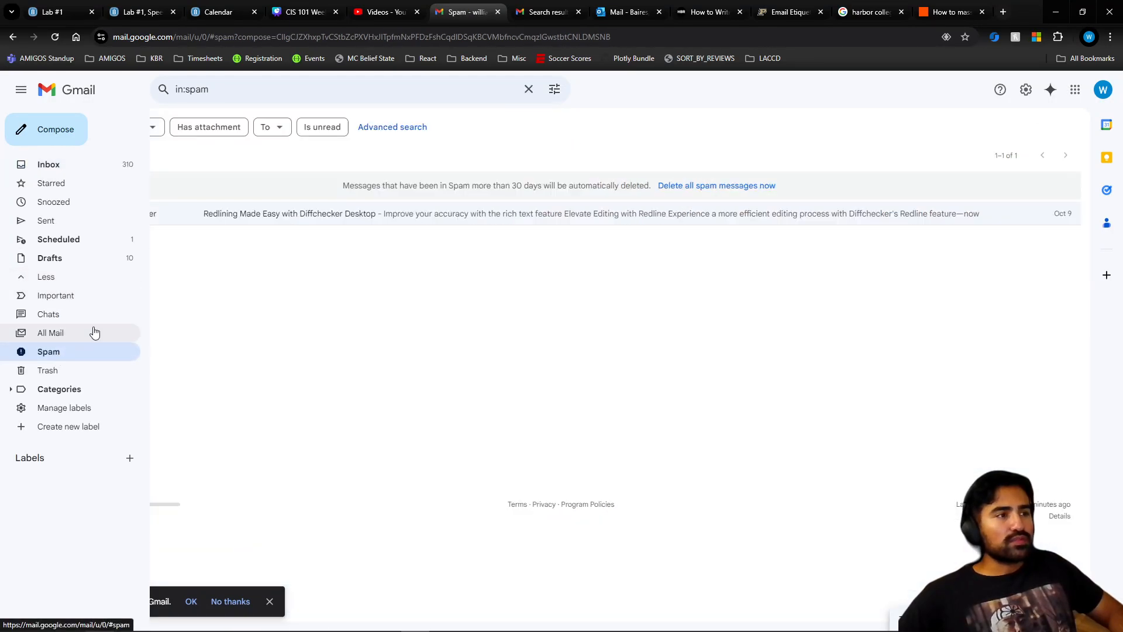
pyautogui.click(208, 215)
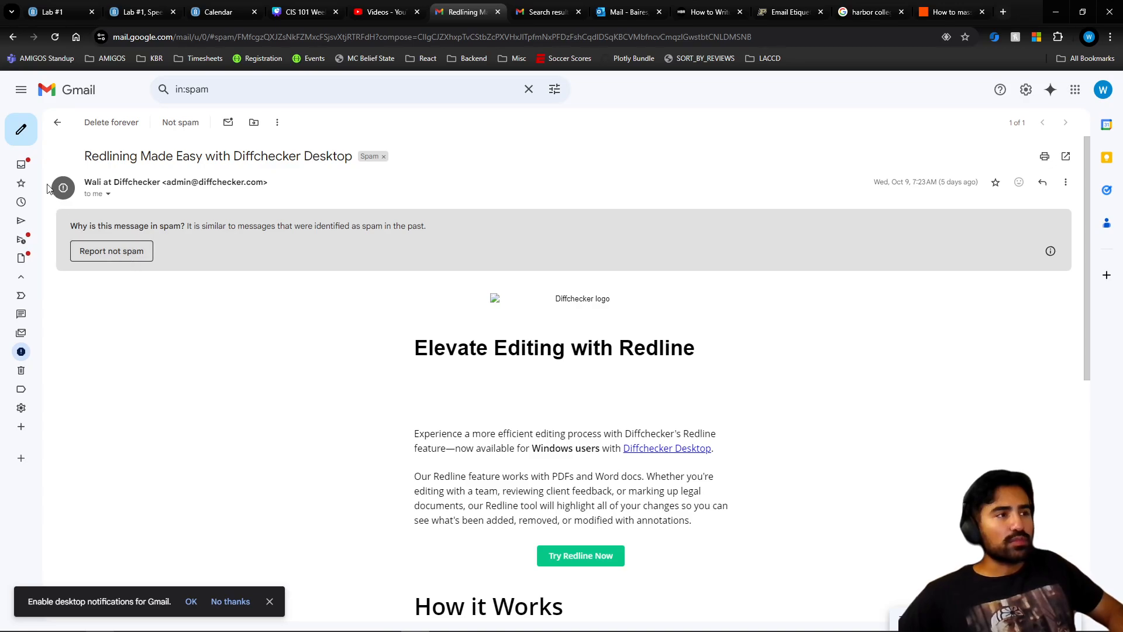
pyautogui.click(21, 165)
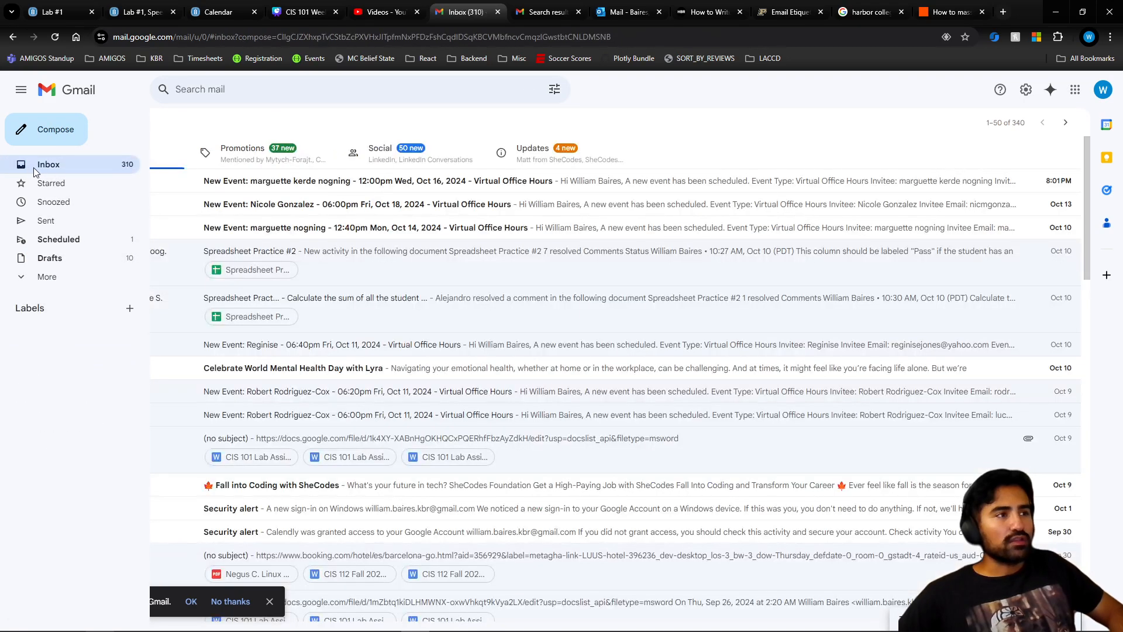
pyautogui.click(62, 276)
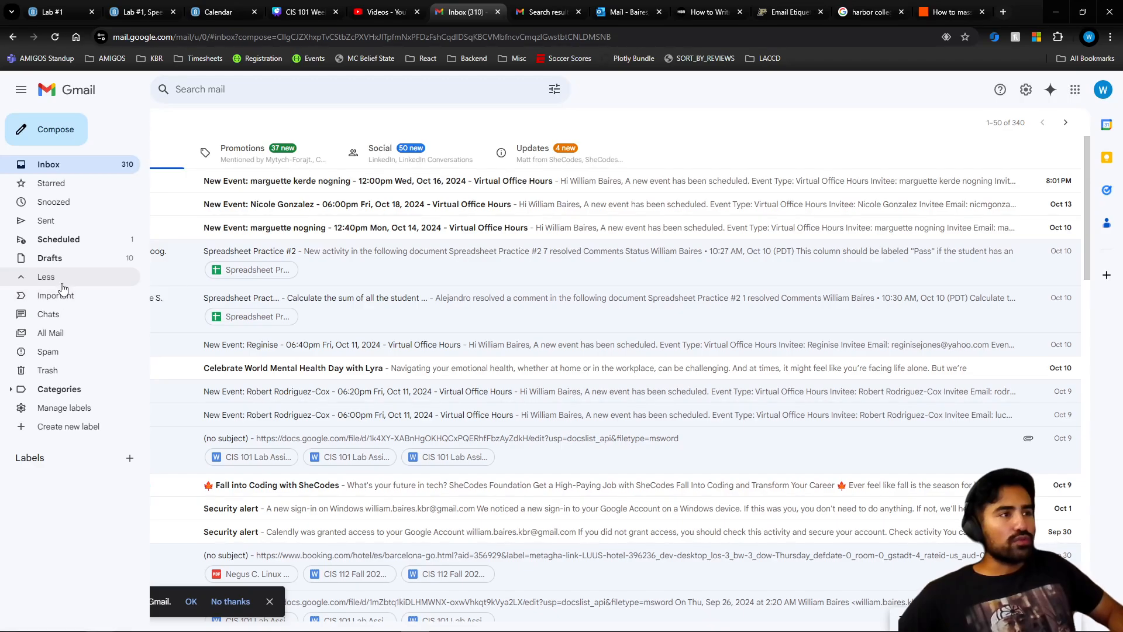
pyautogui.click(73, 429)
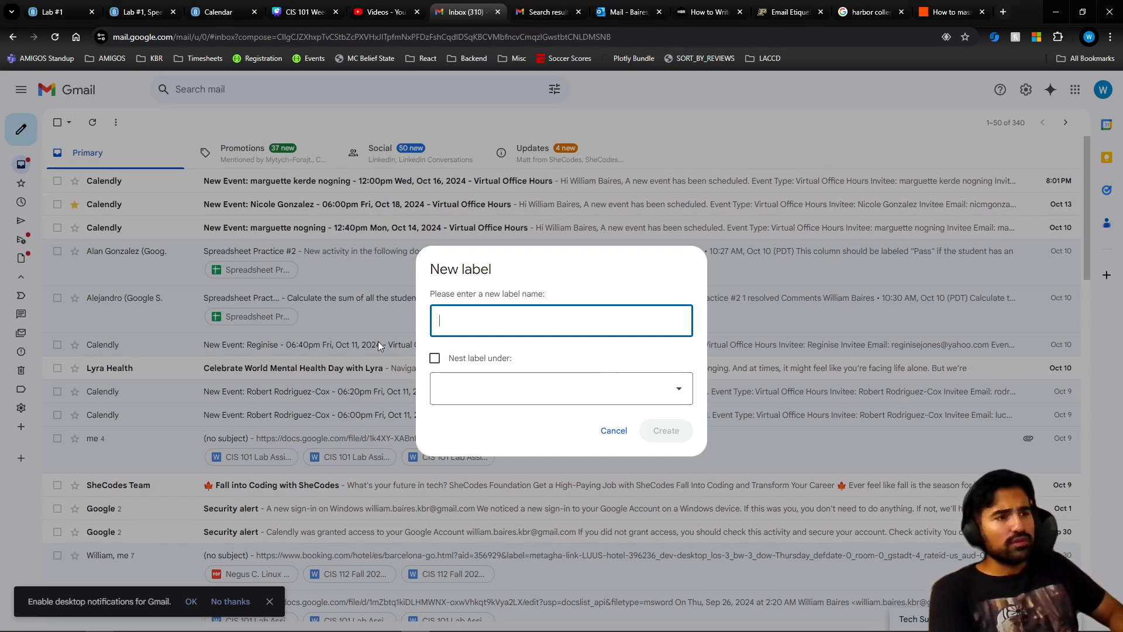
# - Create the 'Office Hours' label with no parent, then open the newest Calendly event email
pyautogui.click(487, 391)
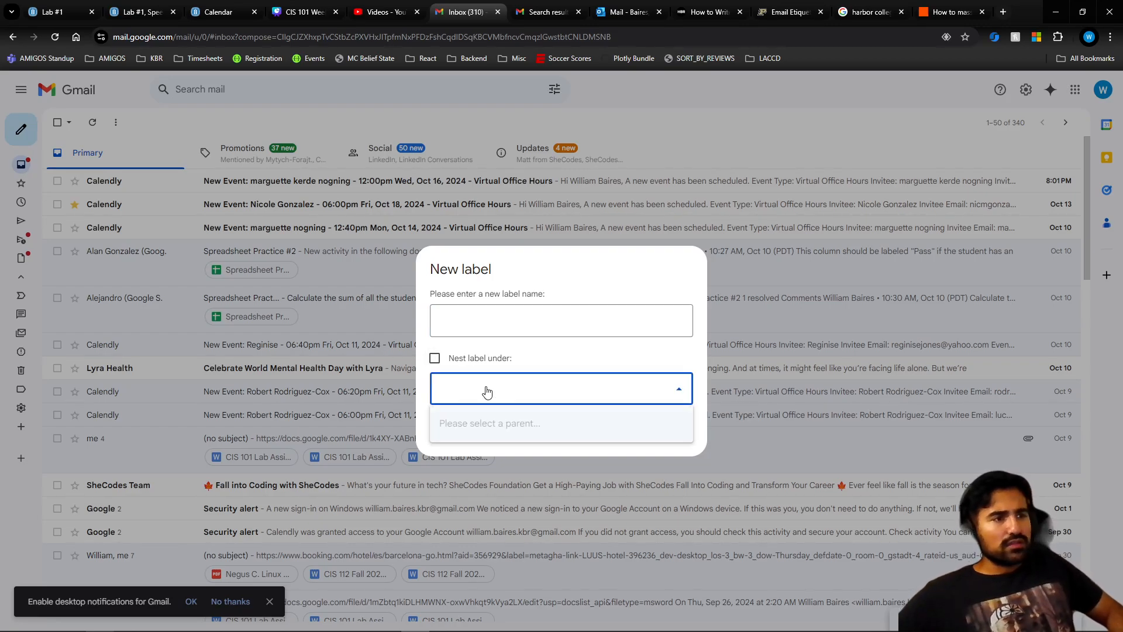
pyautogui.click(489, 329)
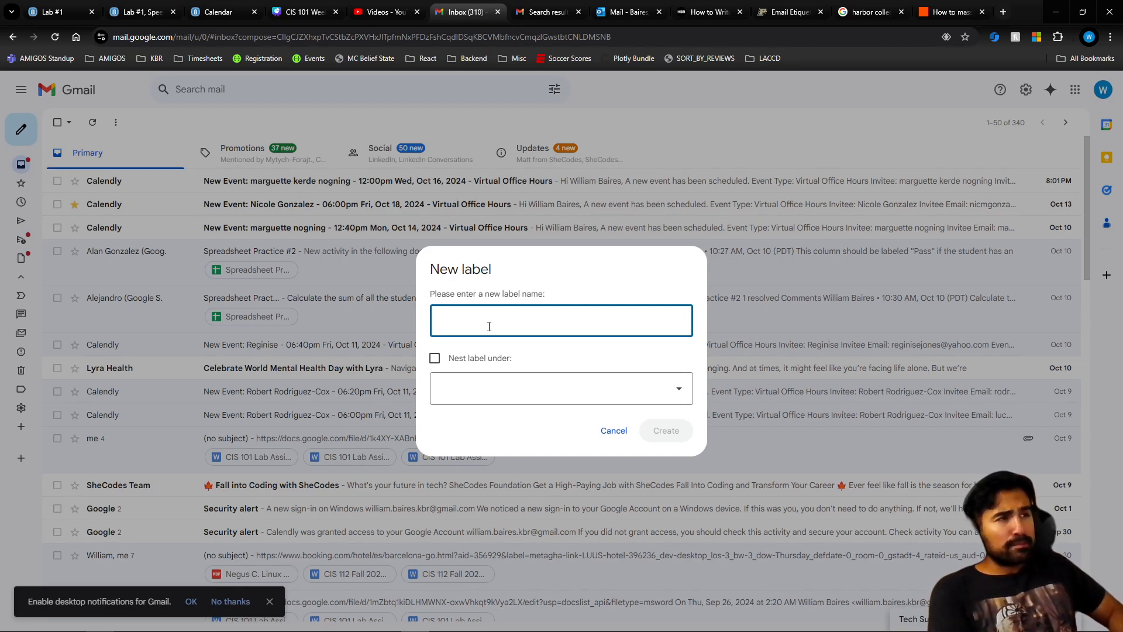
pyautogui.write('OFF')
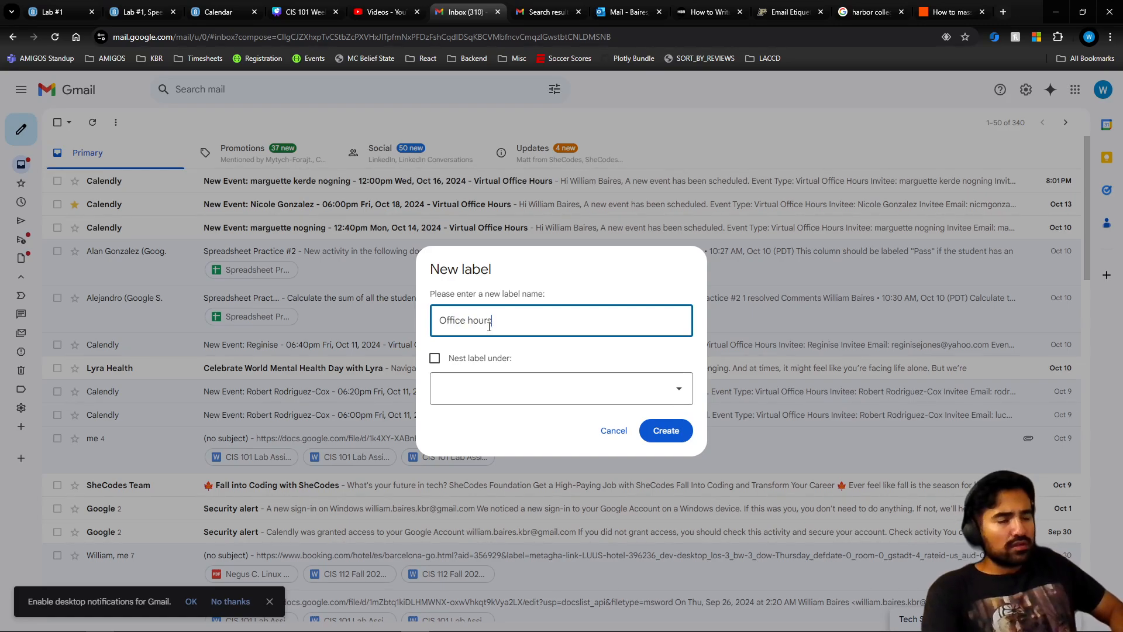
pyautogui.write('ice Hours')
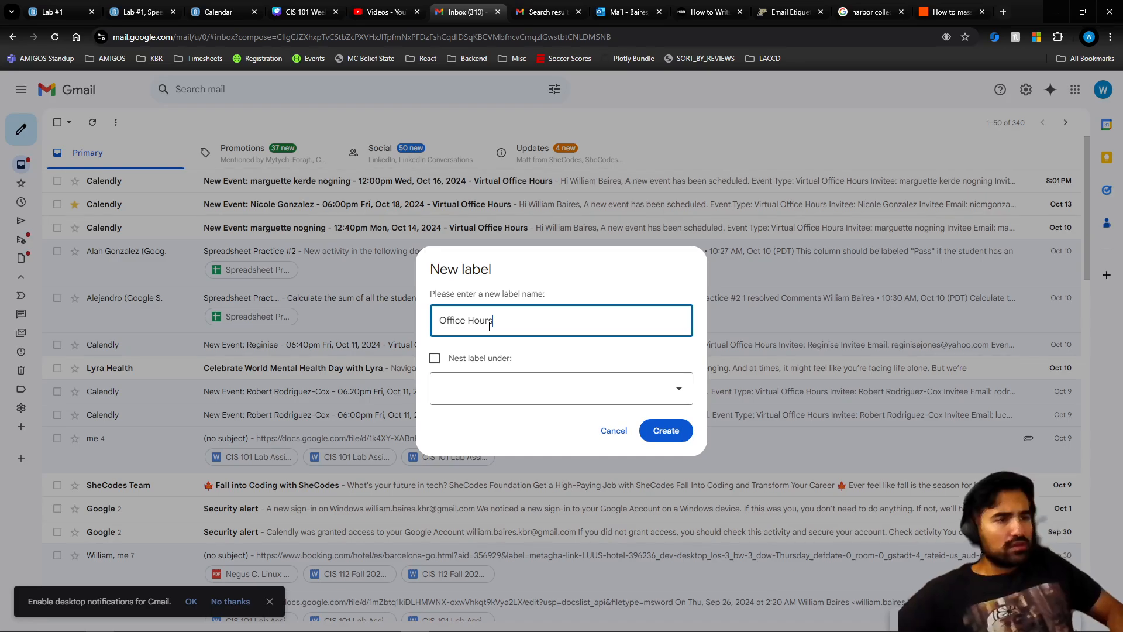
pyautogui.click(666, 430)
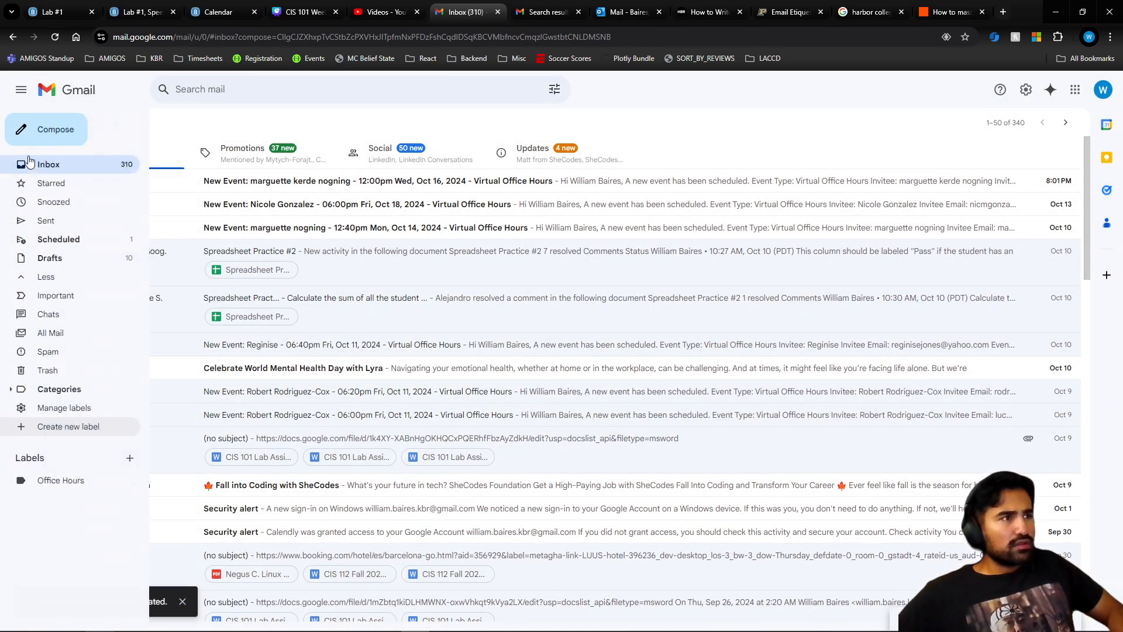
pyautogui.moveTo(21, 380)
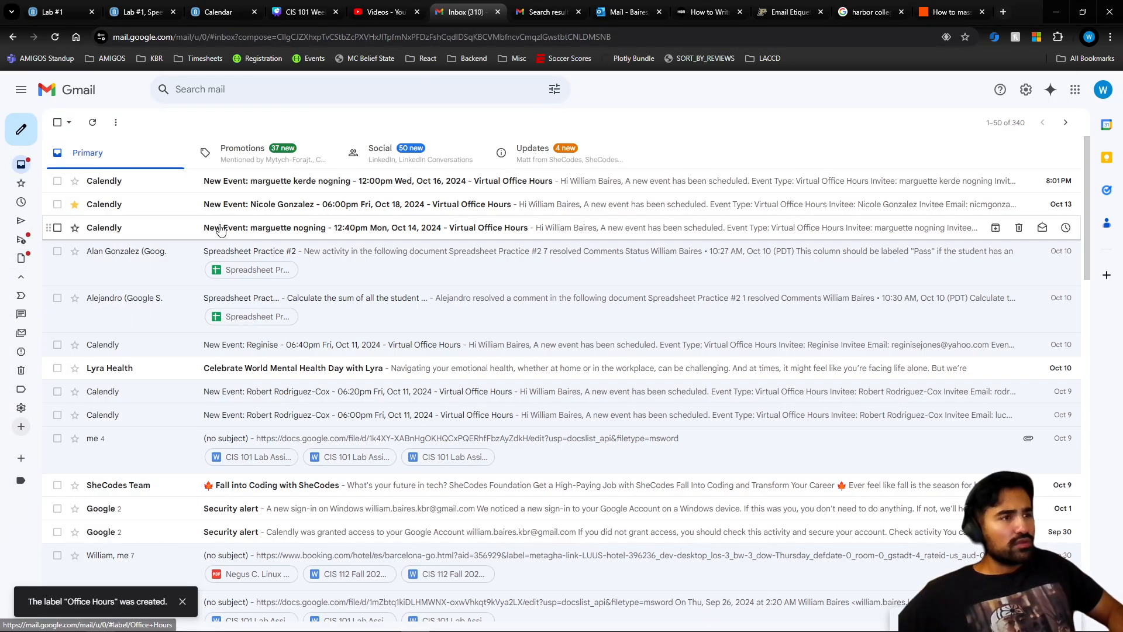
pyautogui.click(152, 186)
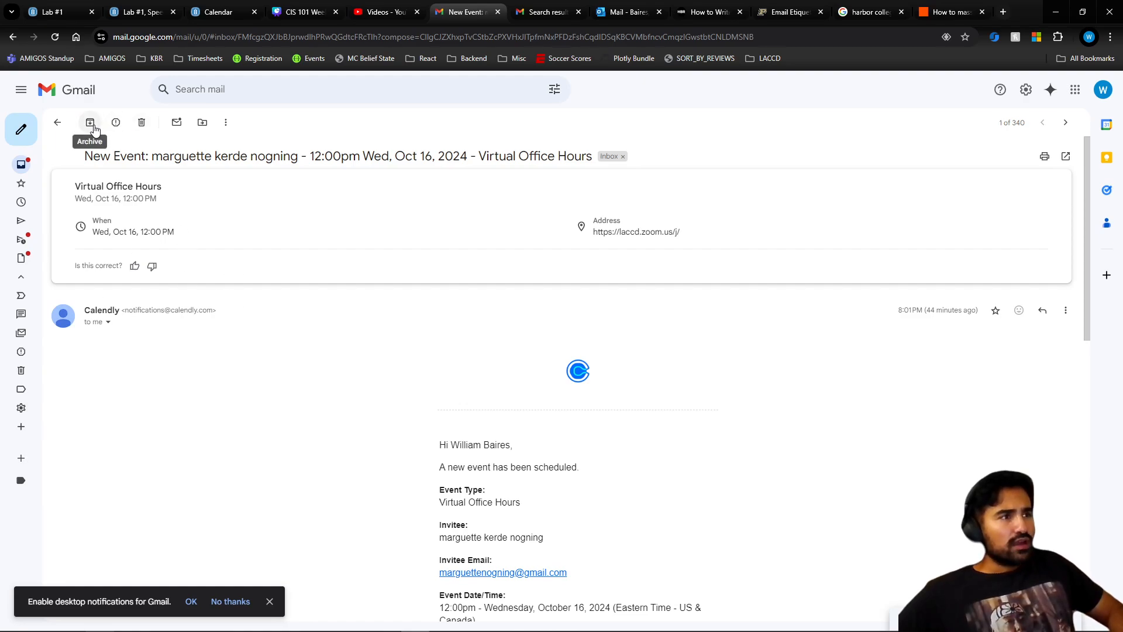
# - Move the Oct 16 Virtual Office Hours email to Office Hours, confirm it there, and return to the inbox
pyautogui.click(203, 125)
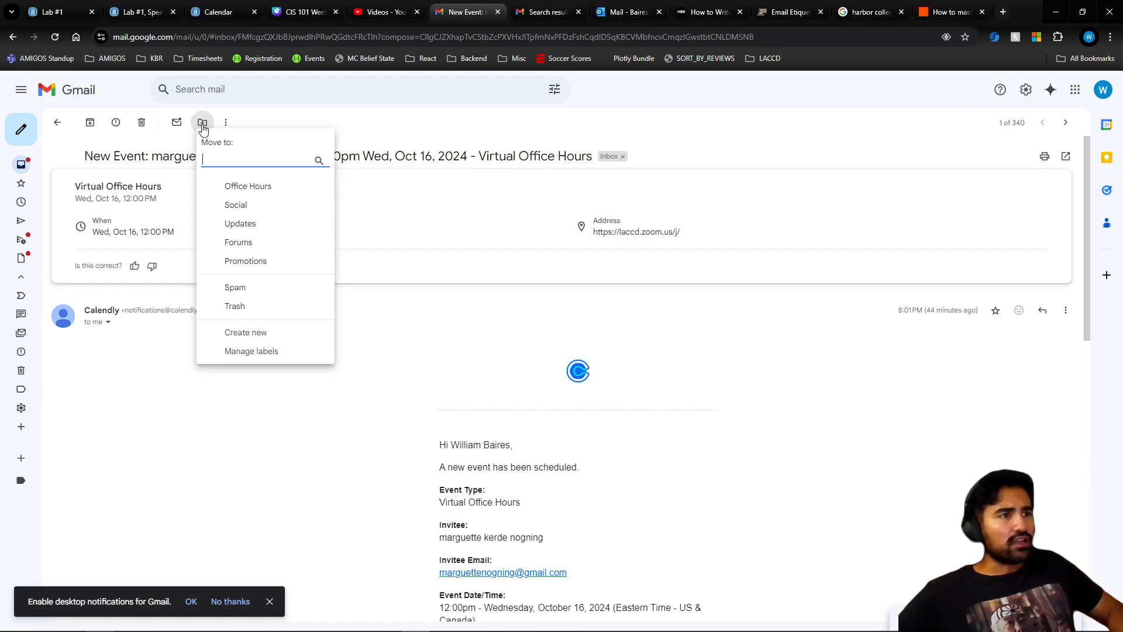
pyautogui.click(228, 186)
pyautogui.moveTo(35, 216)
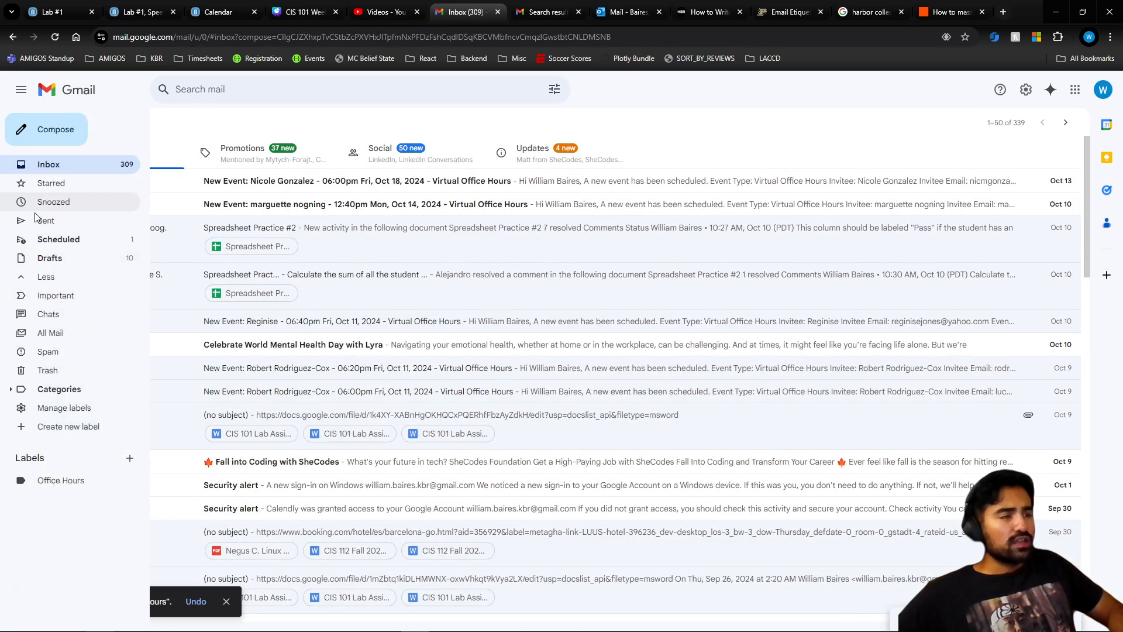
pyautogui.click(63, 480)
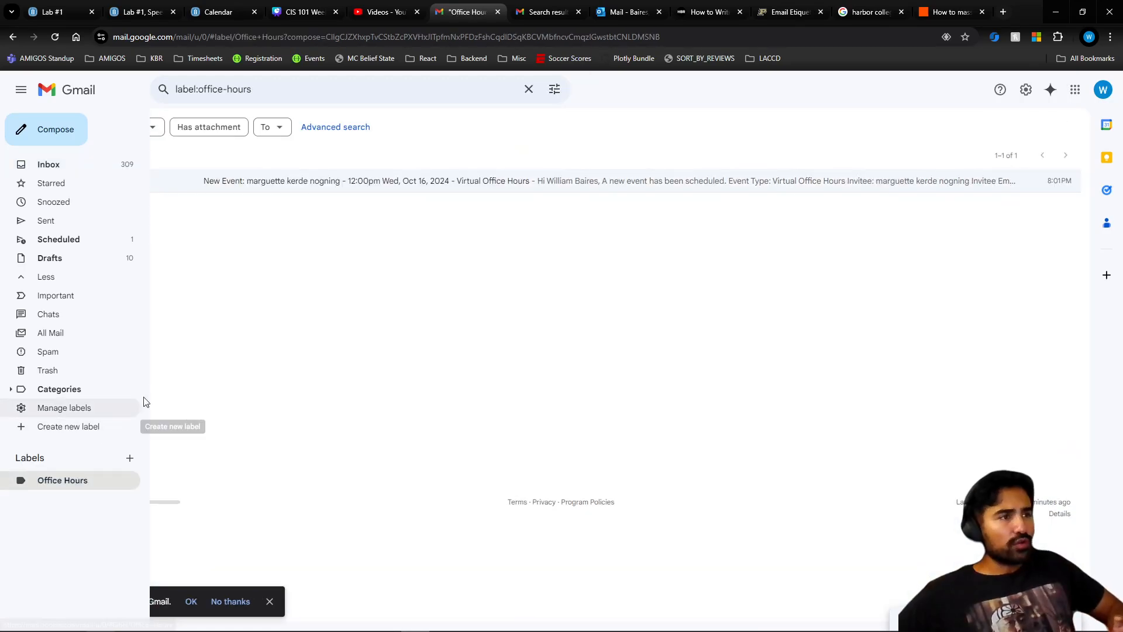
pyautogui.click(20, 166)
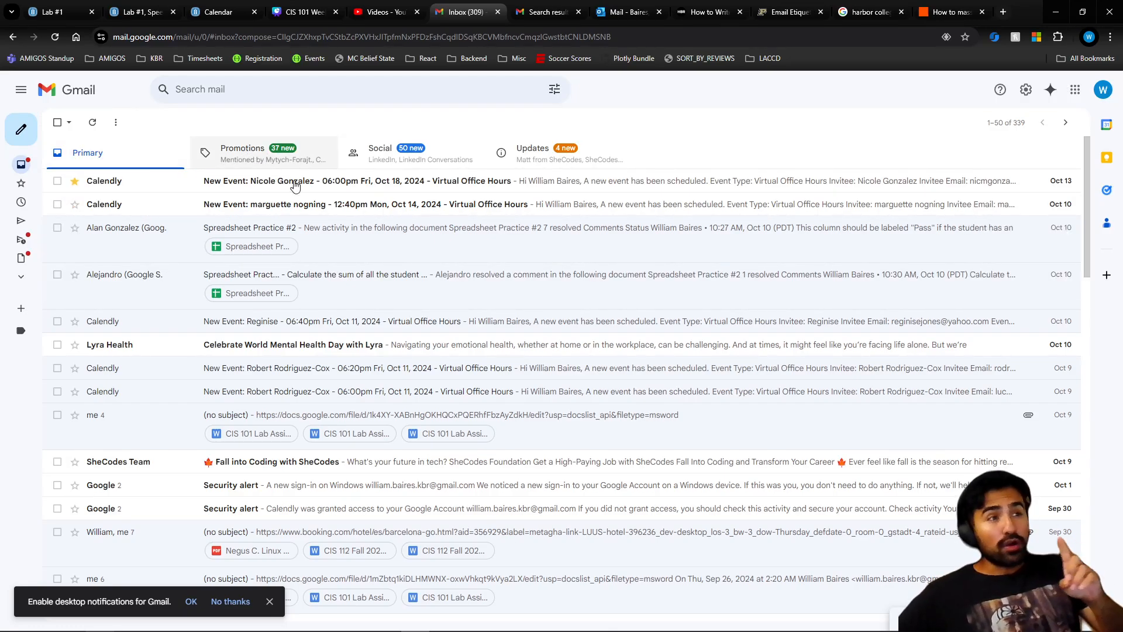
pyautogui.click(268, 152)
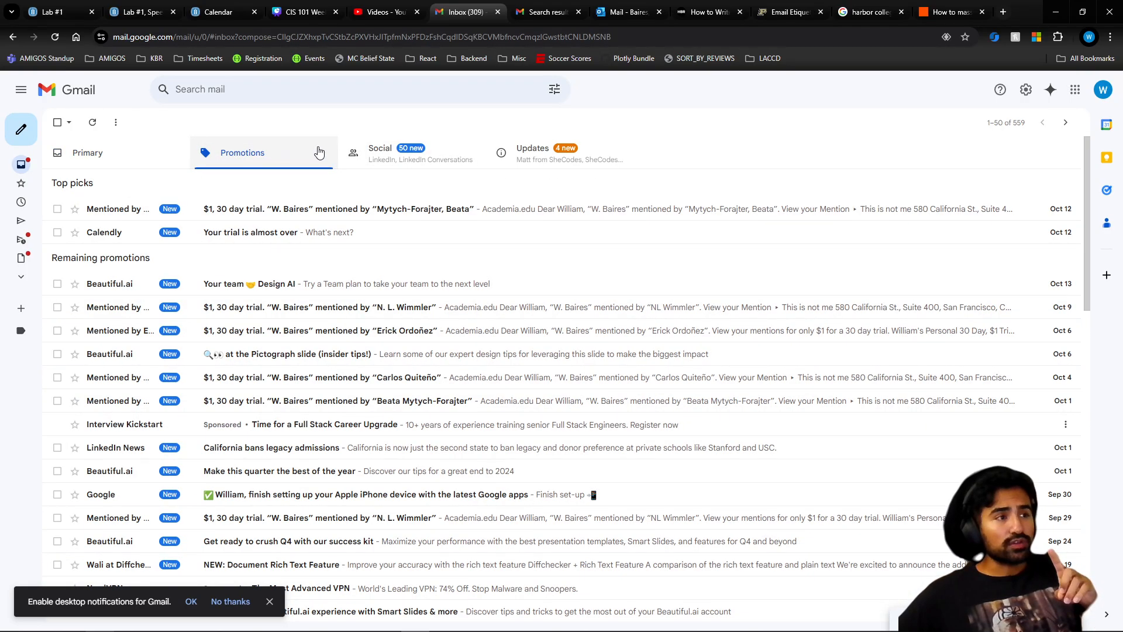
pyautogui.click(382, 152)
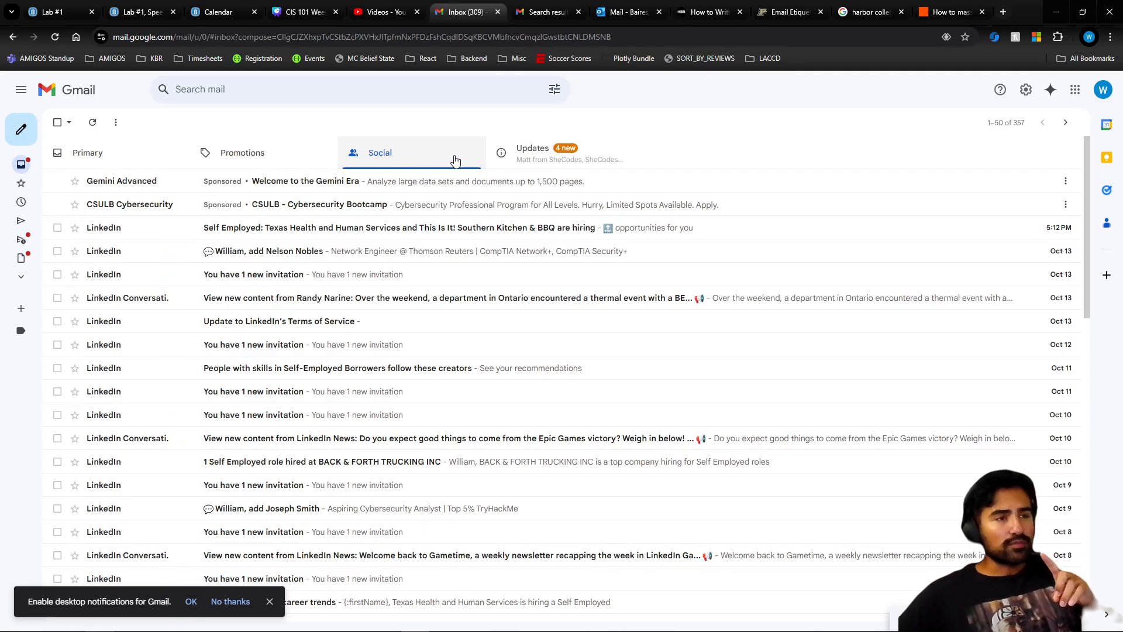
pyautogui.click(501, 153)
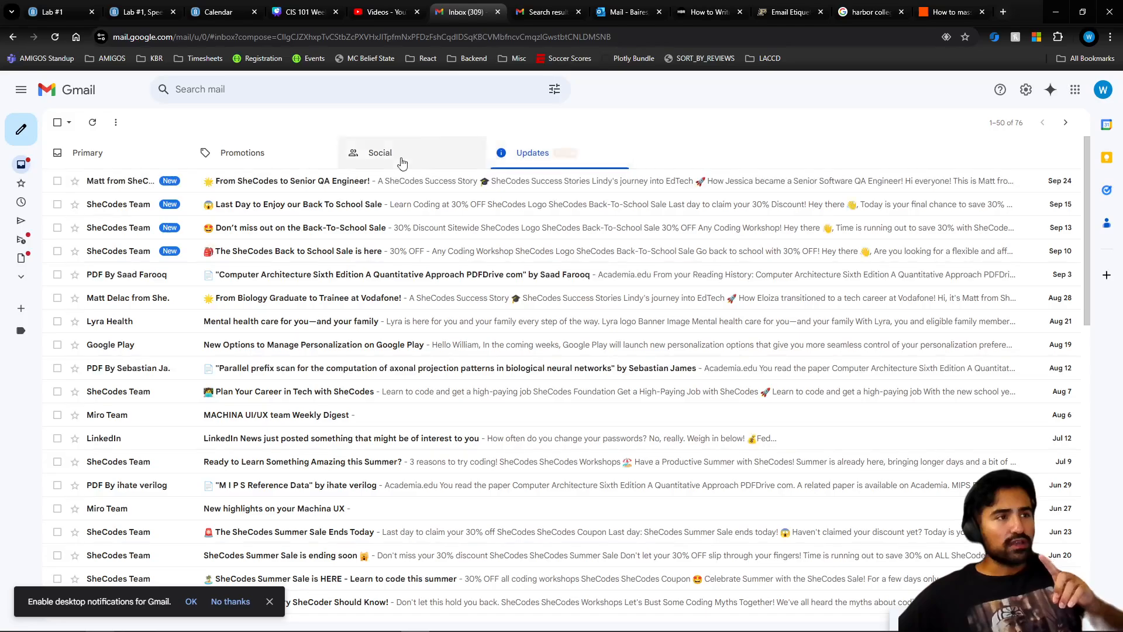
pyautogui.click(136, 156)
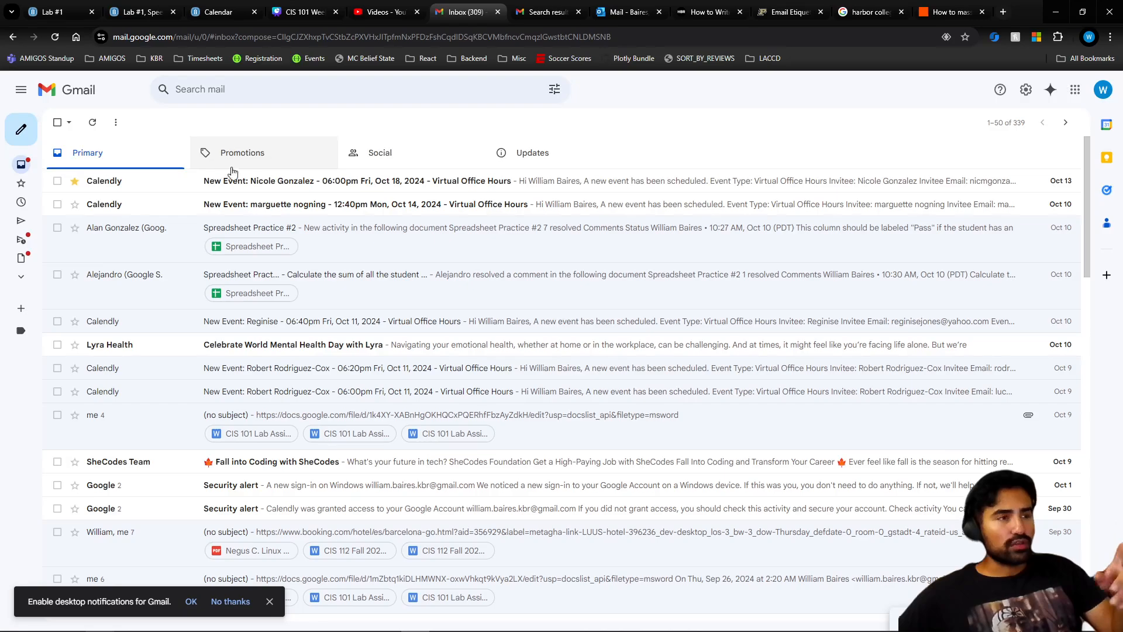
pyautogui.moveTo(21, 150)
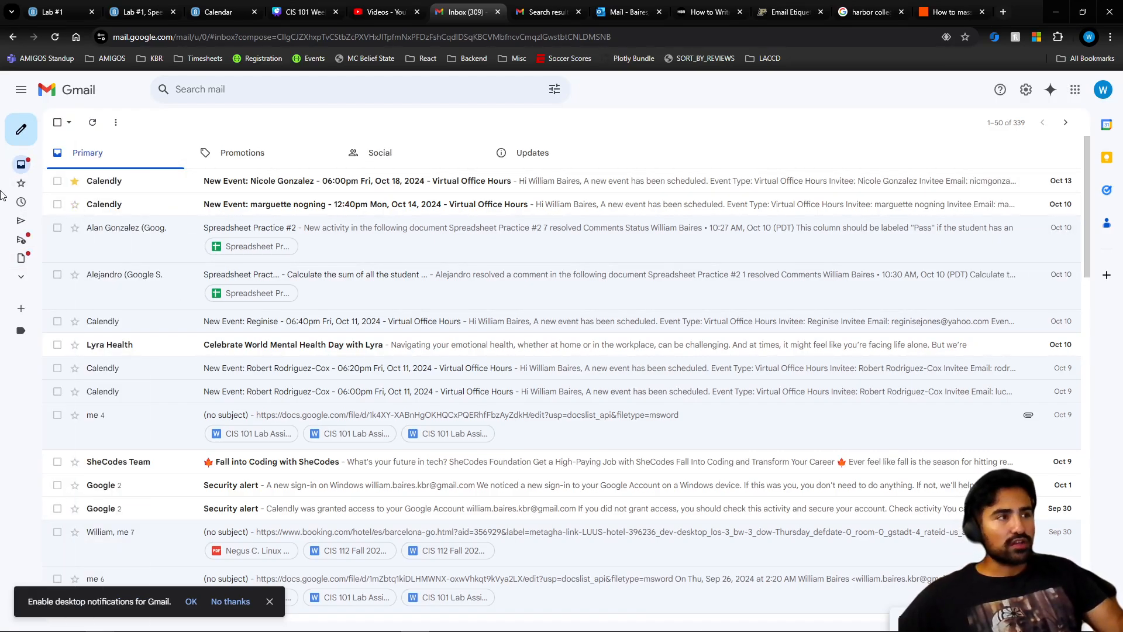
# - Select and then deselect the two Calendly emails at the top of the inbox
pyautogui.click(57, 180)
pyautogui.click(57, 204)
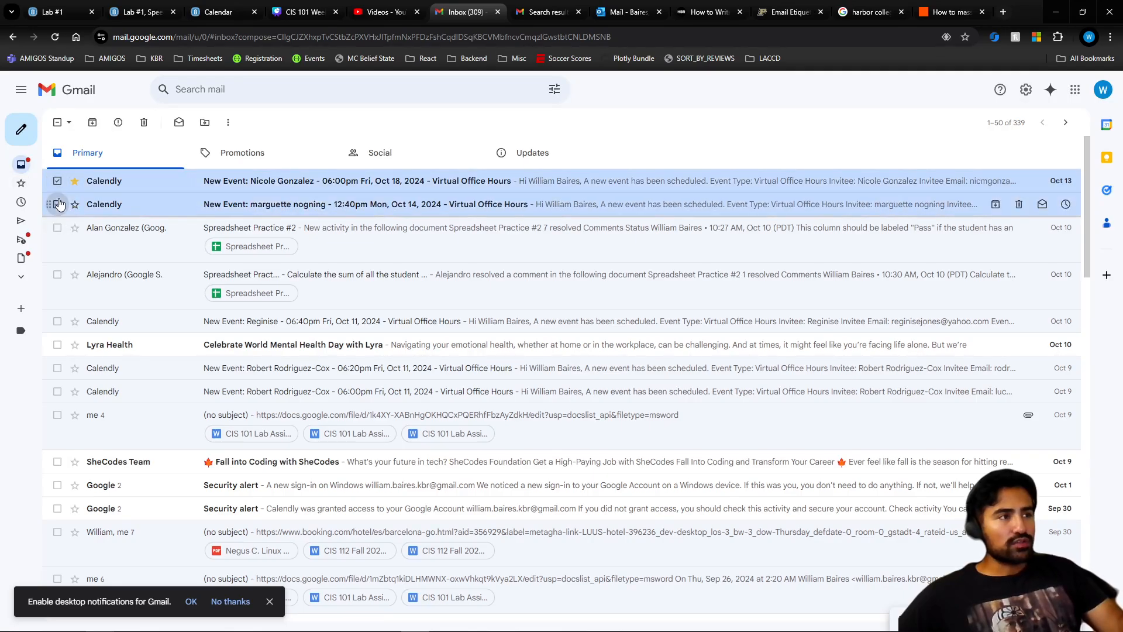
pyautogui.click(57, 181)
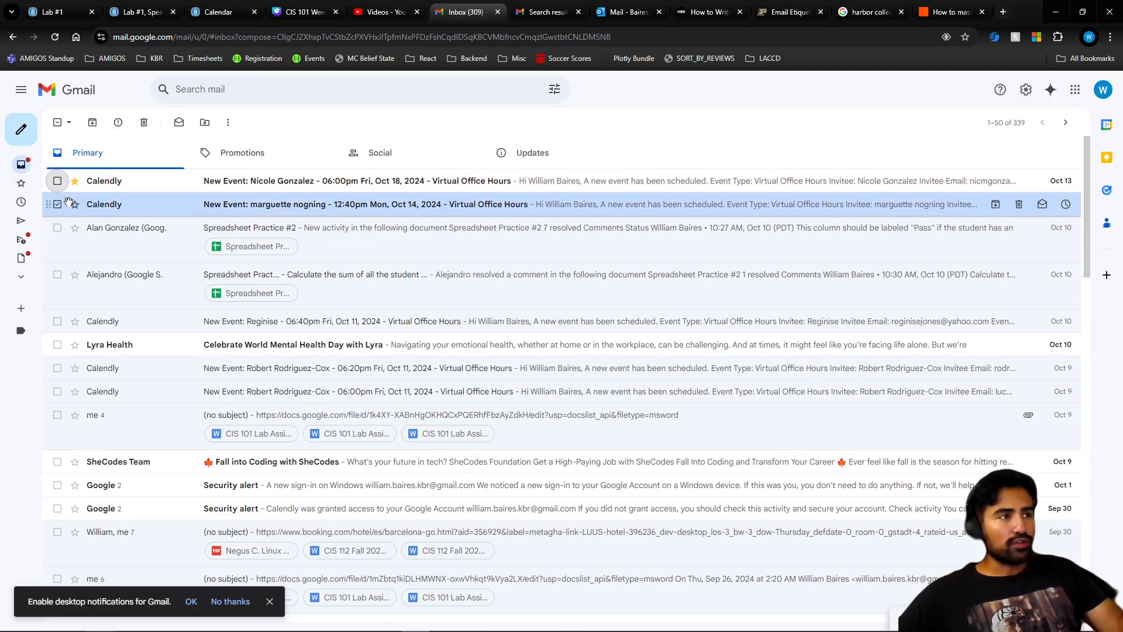
pyautogui.click(57, 204)
# - Expand the sidebar's full folder list with More and pin the sidebar open via the Main menu
pyautogui.moveTo(24, 246)
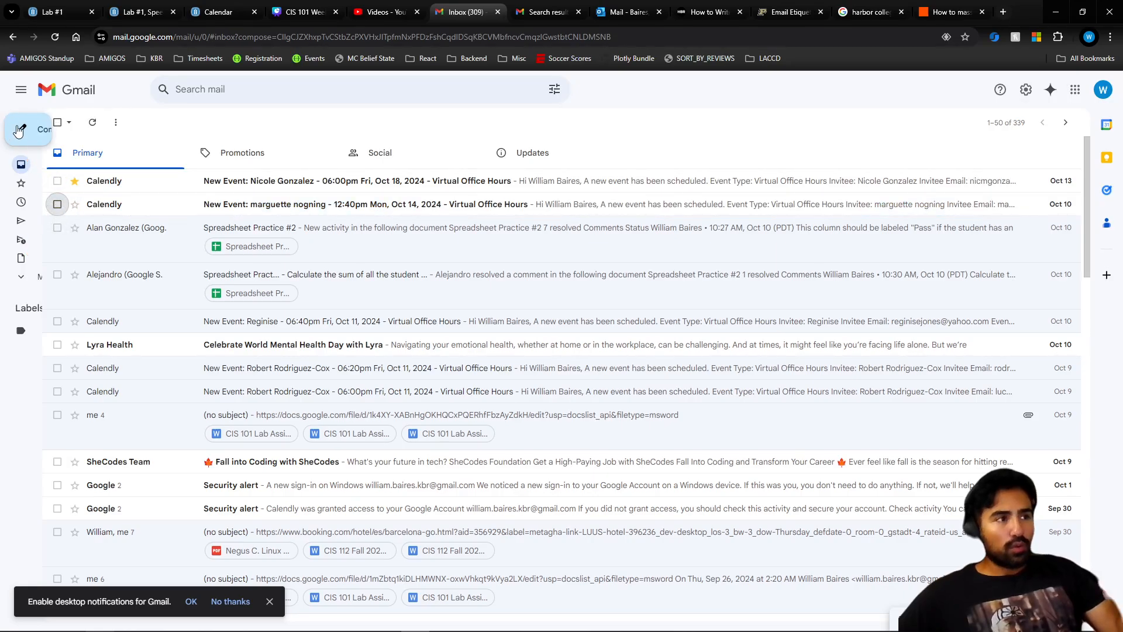
pyautogui.click(42, 278)
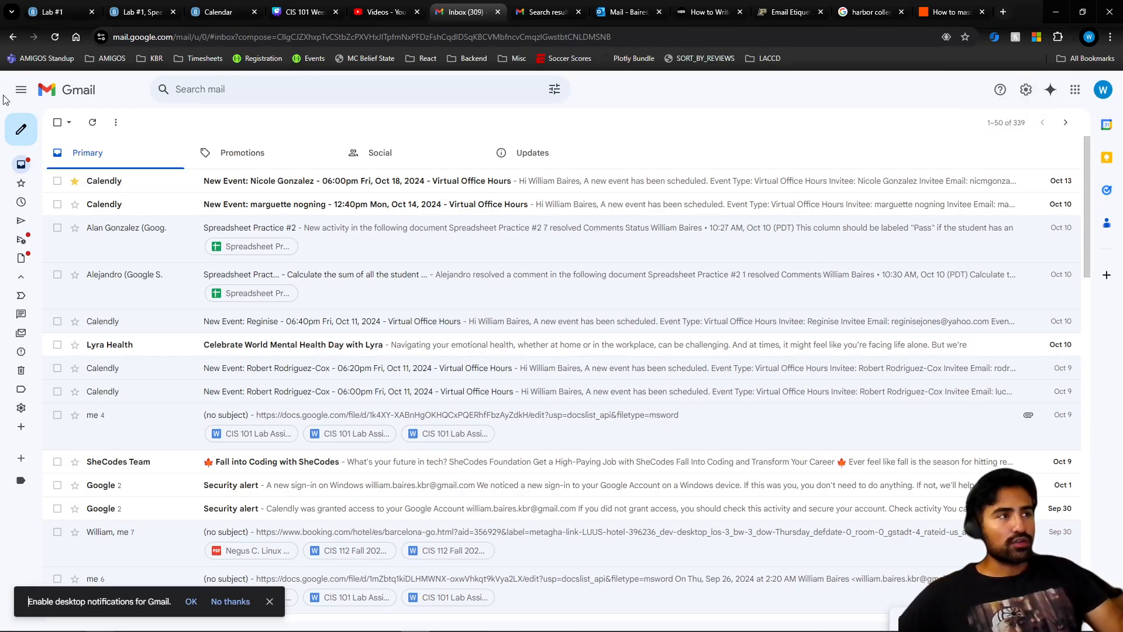
pyautogui.click(21, 89)
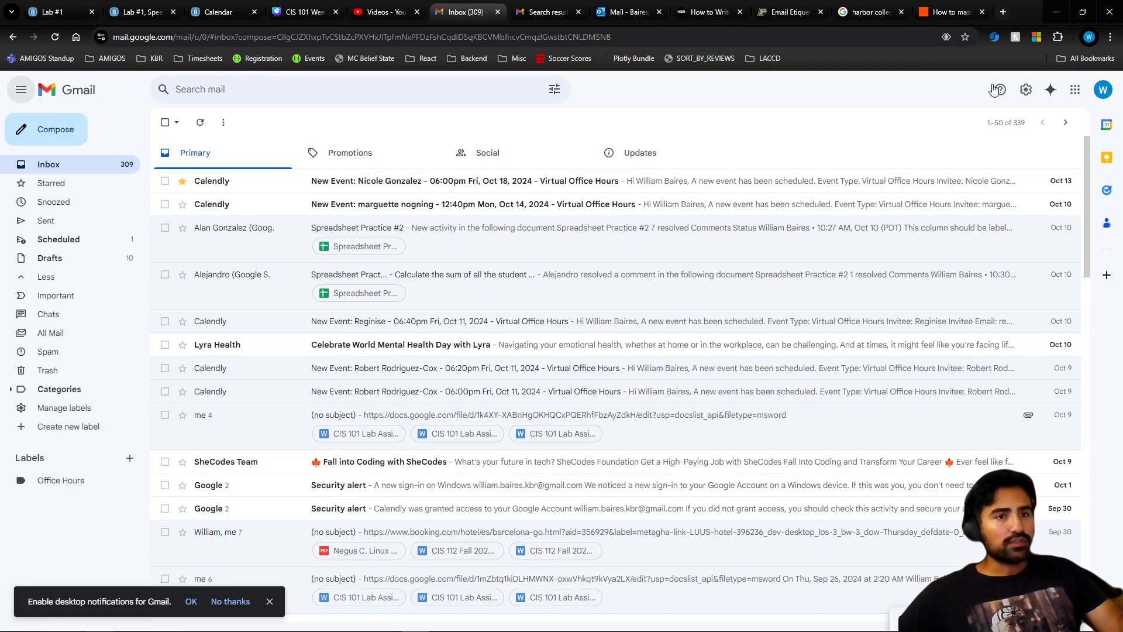
# - Go from the Quick settings panel to See all settings, showing the General tab
pyautogui.click(1026, 90)
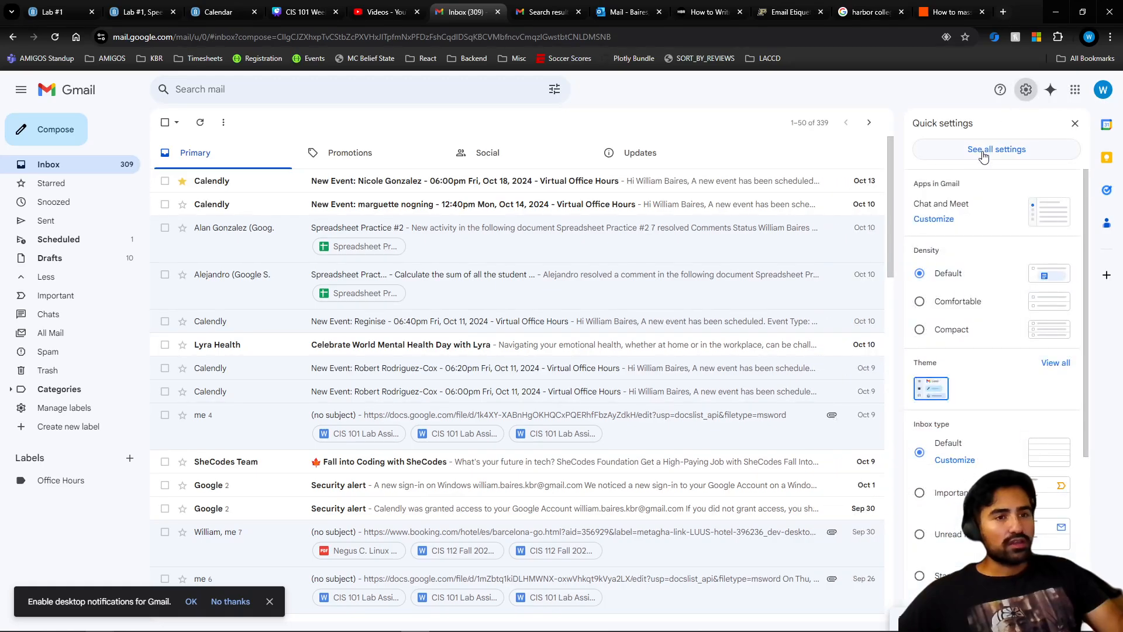
pyautogui.scroll(-3, 969, 238)
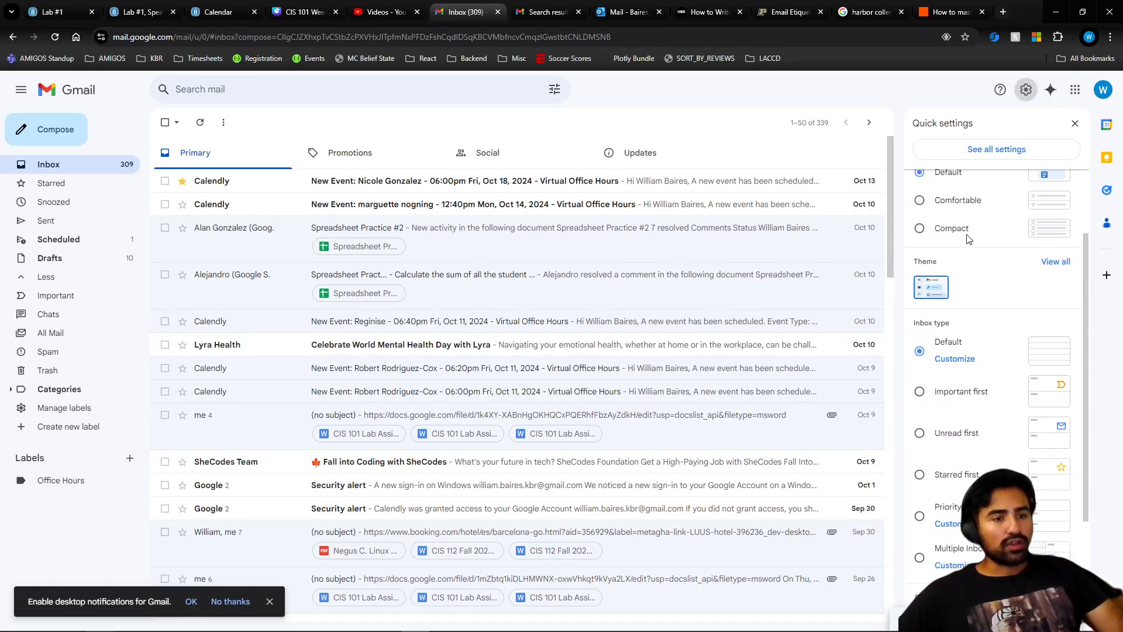
pyautogui.click(984, 146)
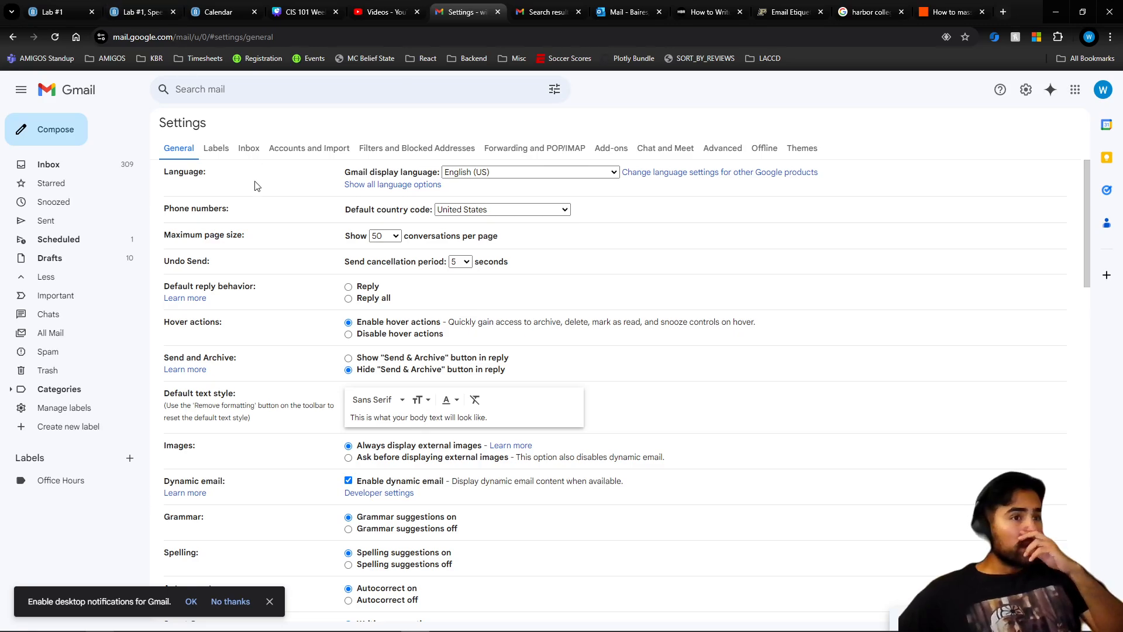